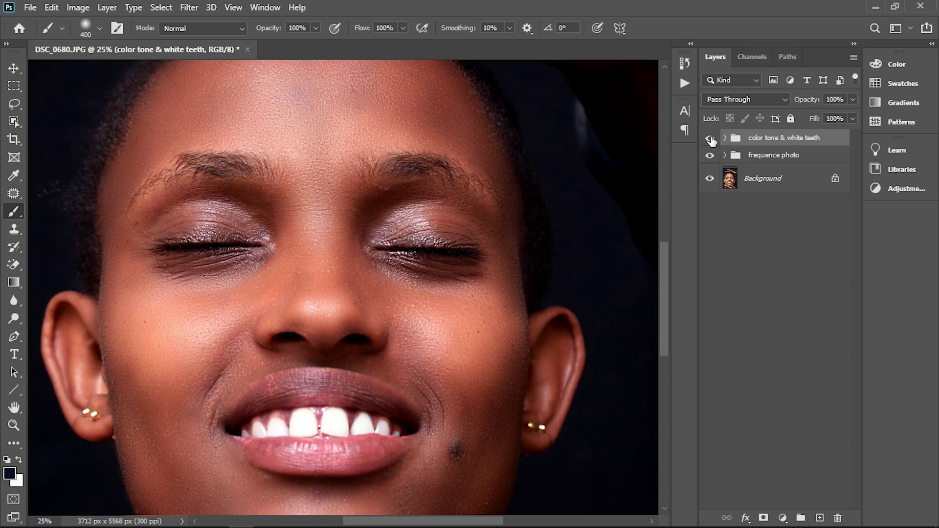
Step: Hide and re-show the colour tone and frequency groups to compare the finished retouch with the original
click(710, 139)
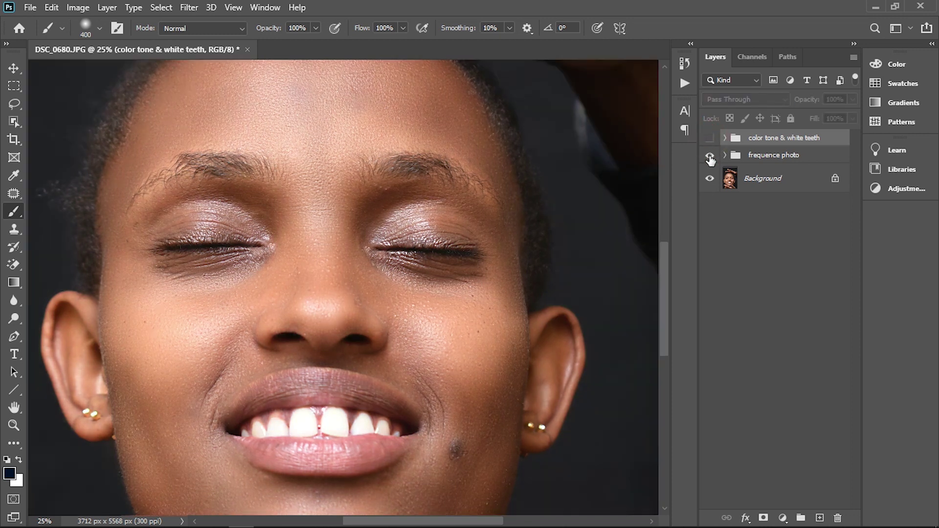
click(710, 156)
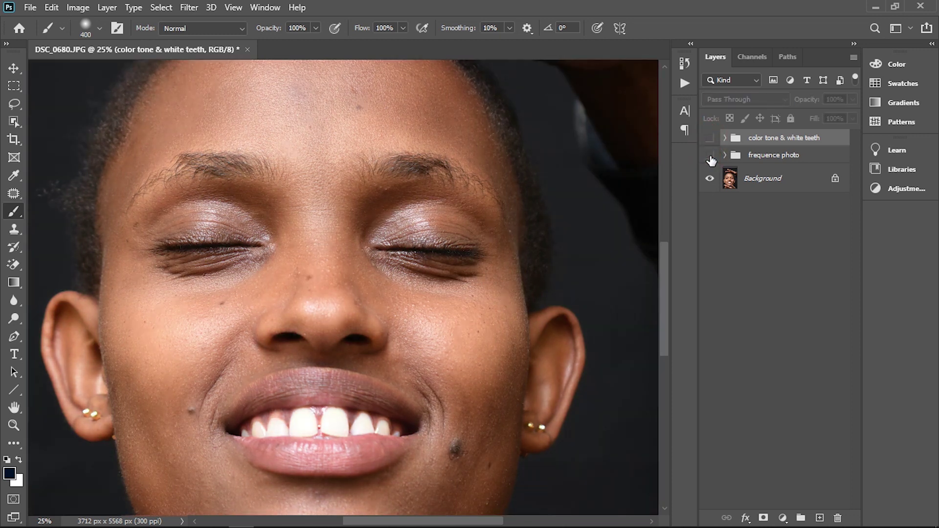
click(710, 156)
click(710, 139)
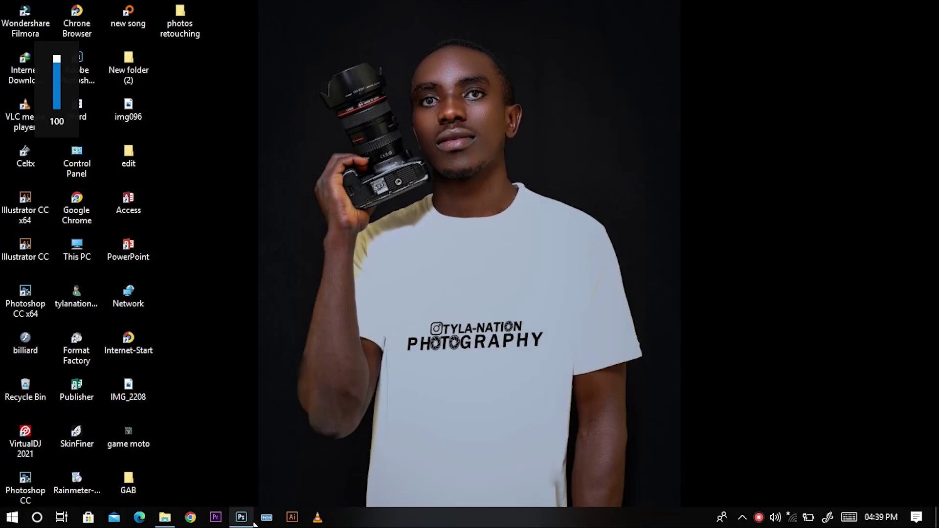
Step: Open the DSC_0680 portrait photo in Photoshop
click(243, 518)
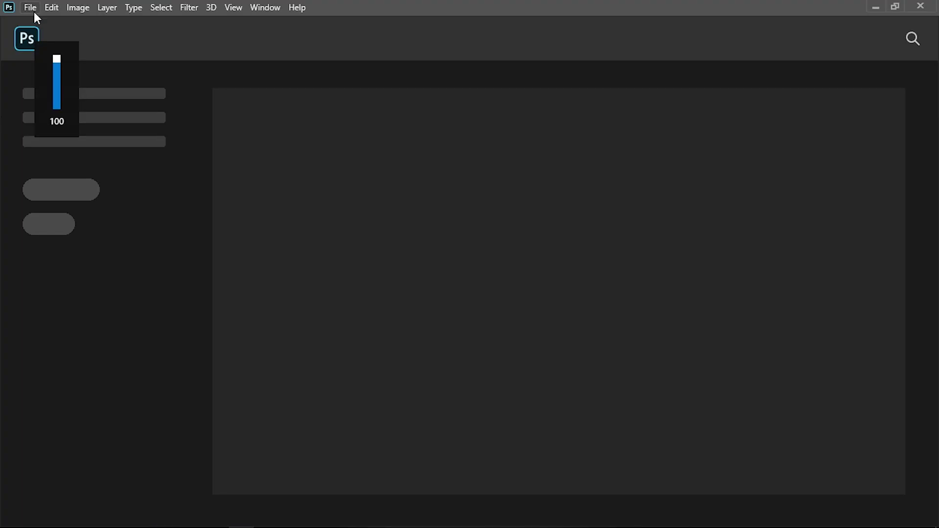
click(32, 9)
click(44, 35)
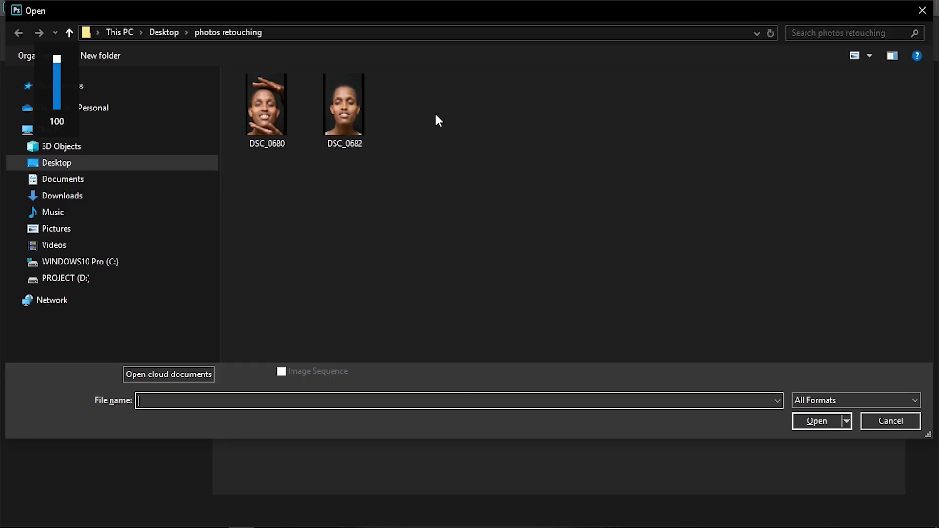
click(258, 101)
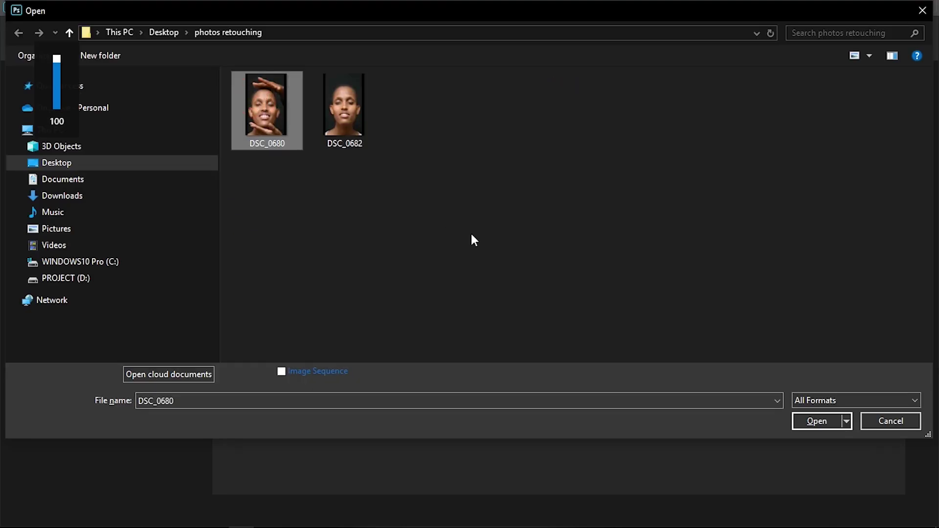
click(812, 421)
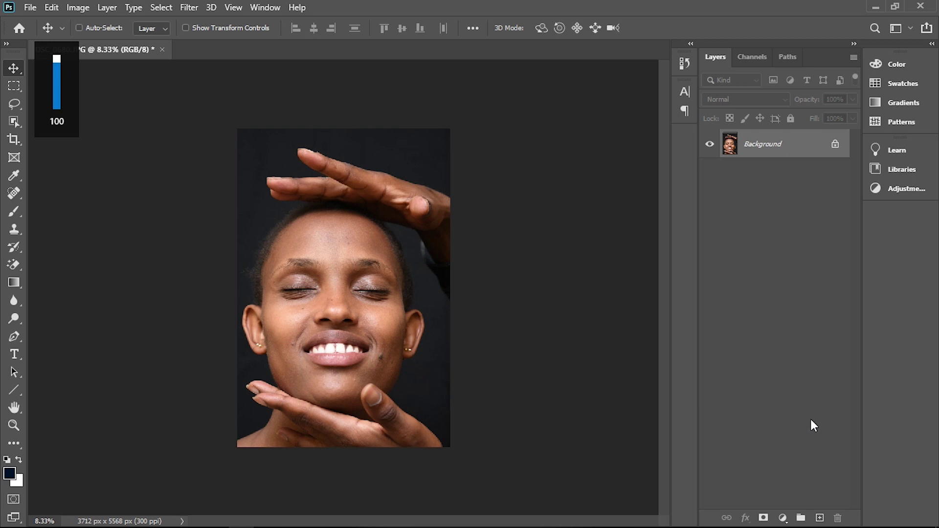
Step: Inspect the forehead skin up close, then duplicate the Background layer
key(ctrl+plus)
key(ctrl+plus)
key(ctrl+plus)
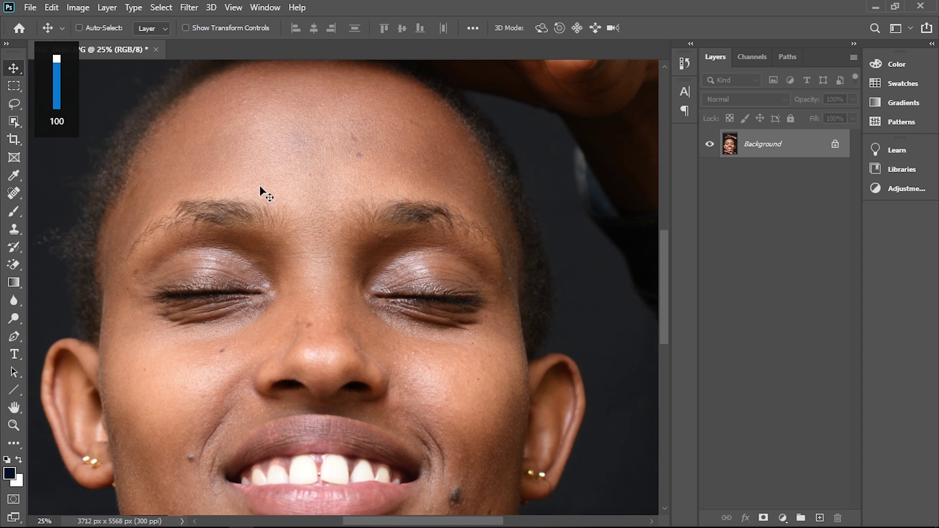
key(ctrl+plus)
key(ctrl+plus)
drag(663, 274, 663, 210)
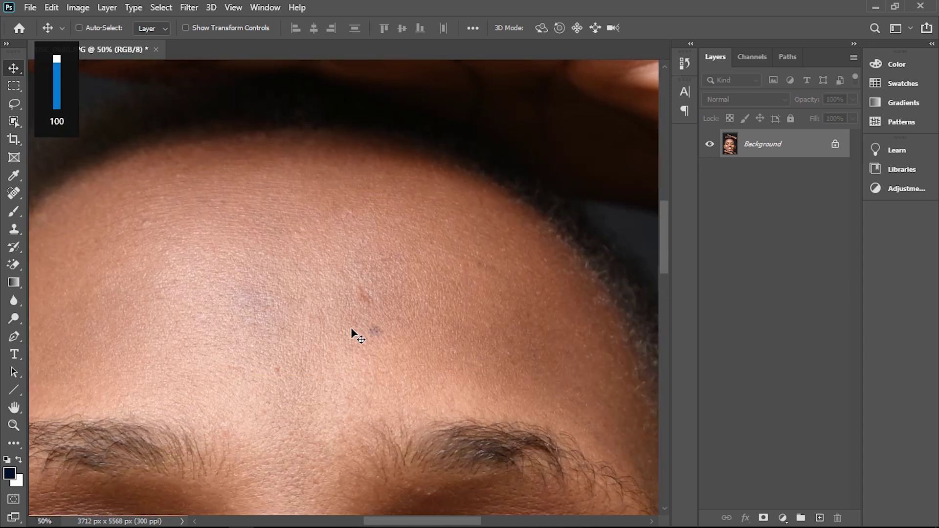
key(ctrl+0)
mouse_move(807, 149)
mouse_down()
mouse_move(827, 389)
mouse_move(820, 518)
mouse_up()
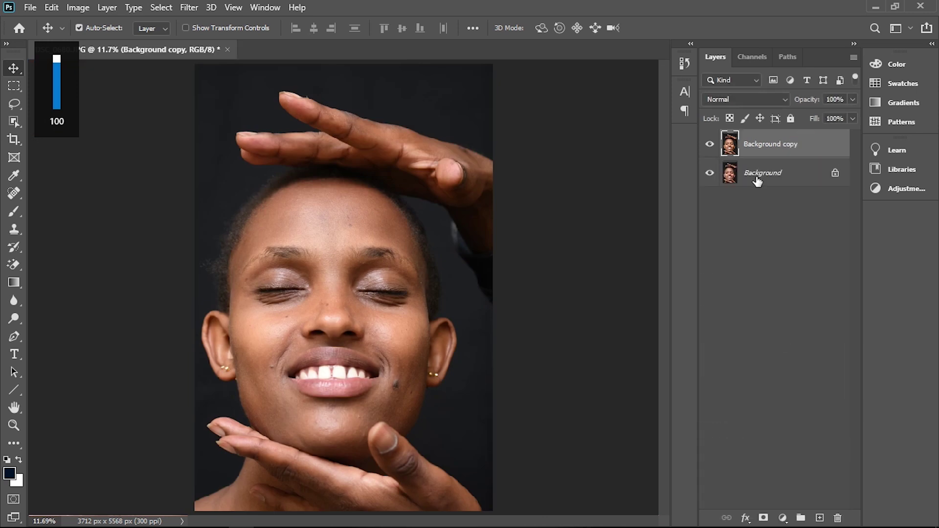
Step: Duplicate Background copy again and rename the first copy 'low'
drag(769, 144, 820, 516)
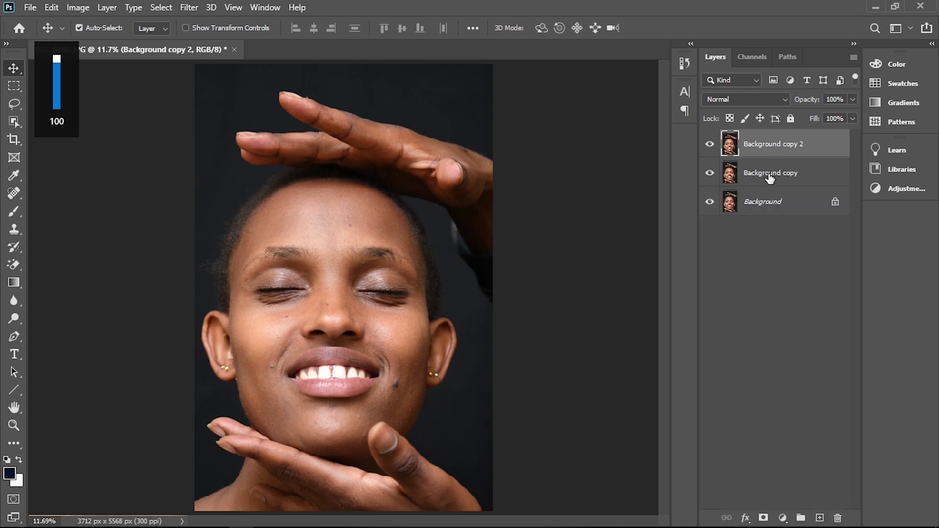
click(770, 175)
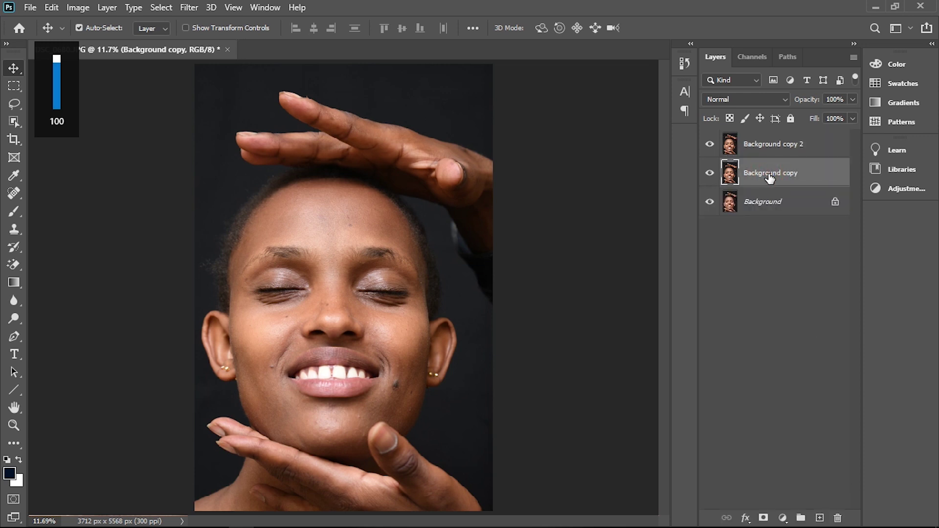
double_click(769, 174)
text(lo)
key(Return)
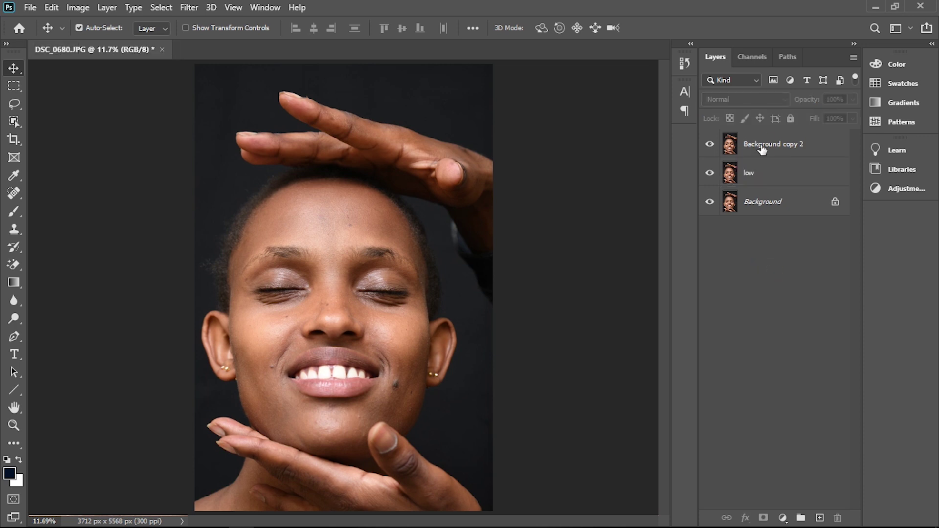
Step: Rename Background copy 2 to 'high', hide it, and select the low layer
click(761, 147)
double_click(762, 147)
text(high)
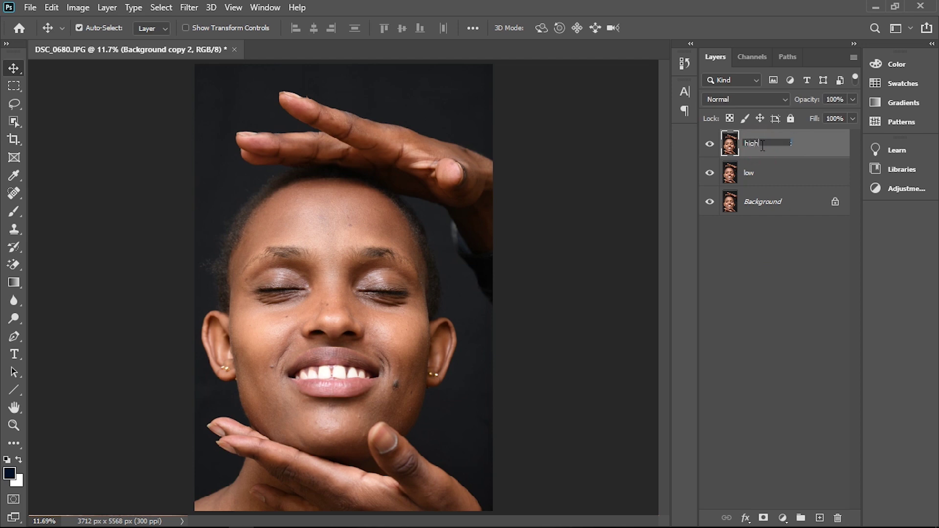
click(755, 251)
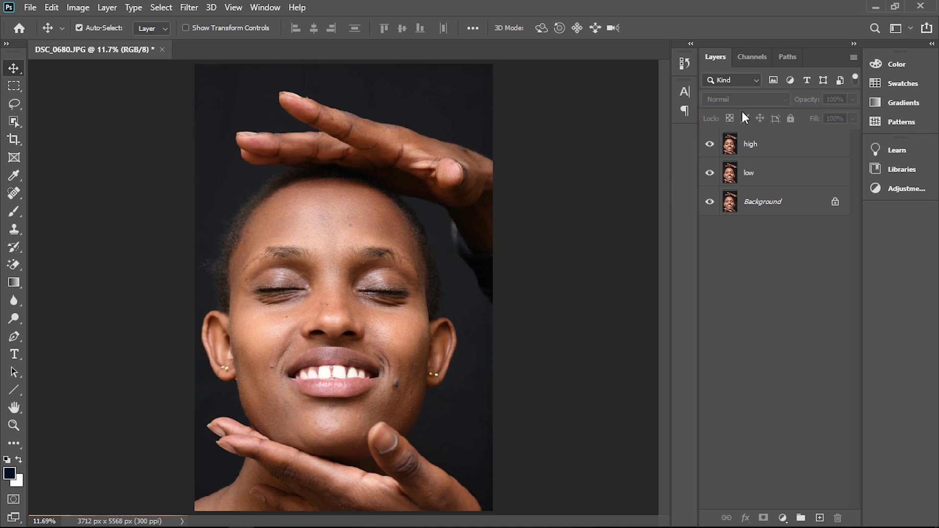
click(710, 144)
click(731, 174)
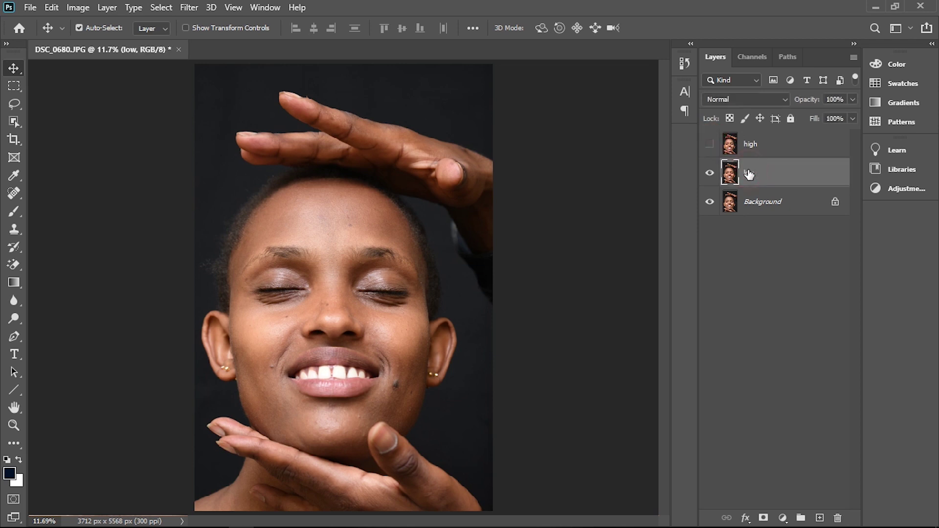
Step: Apply Dust & Scratches with radius 12 to the low layer
click(184, 11)
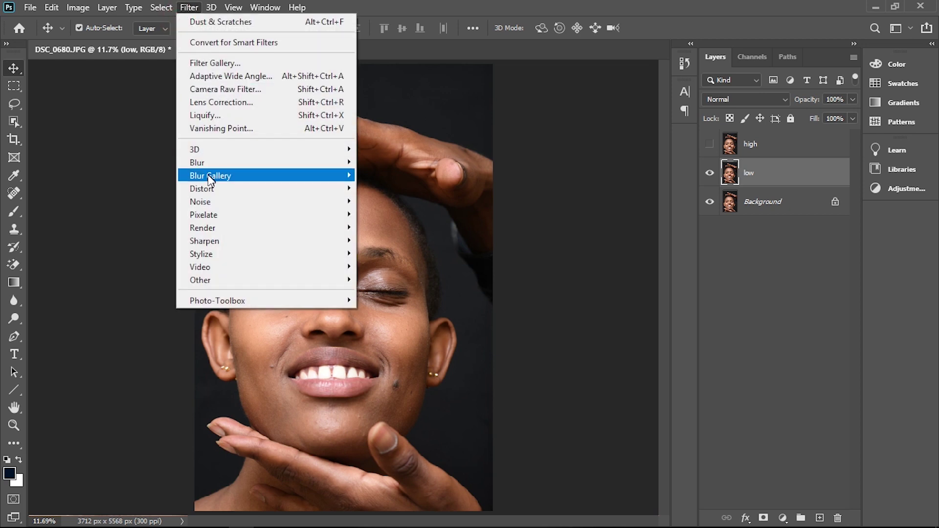
mouse_move(220, 201)
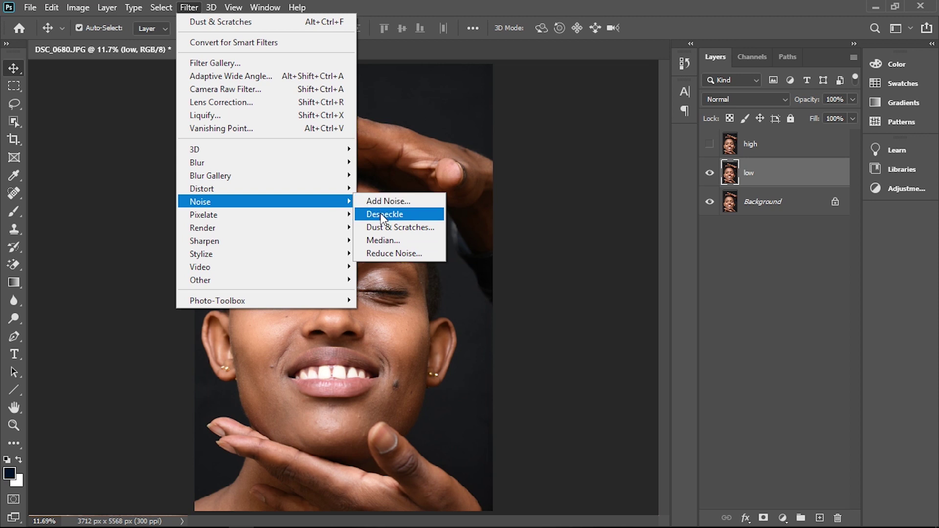
click(380, 231)
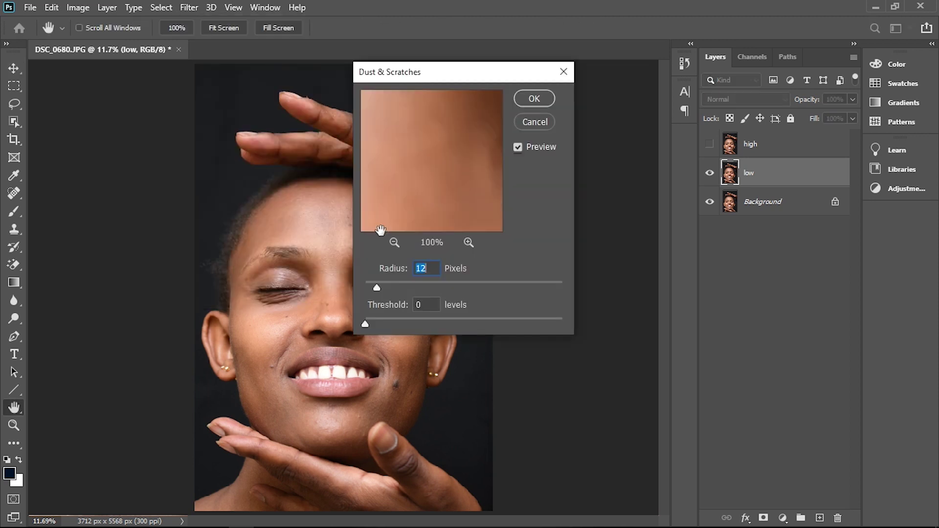
drag(436, 69, 566, 57)
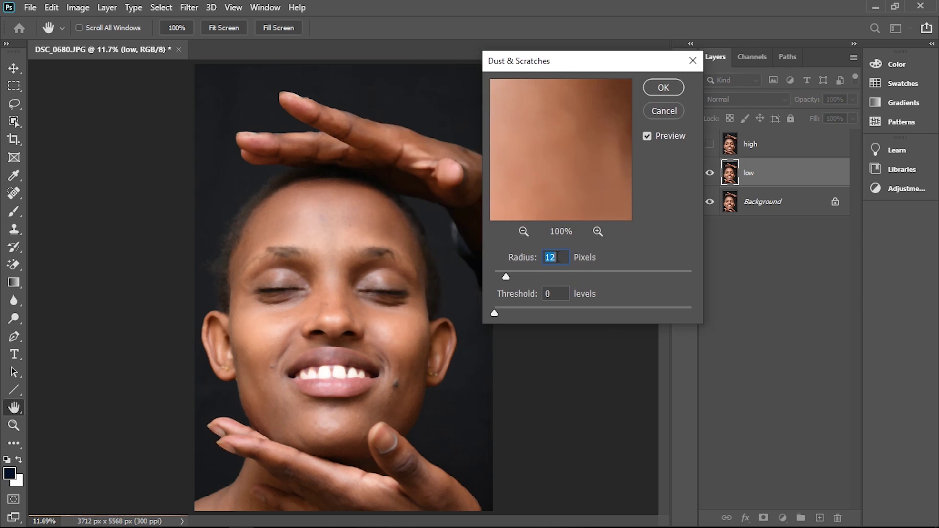
click(583, 270)
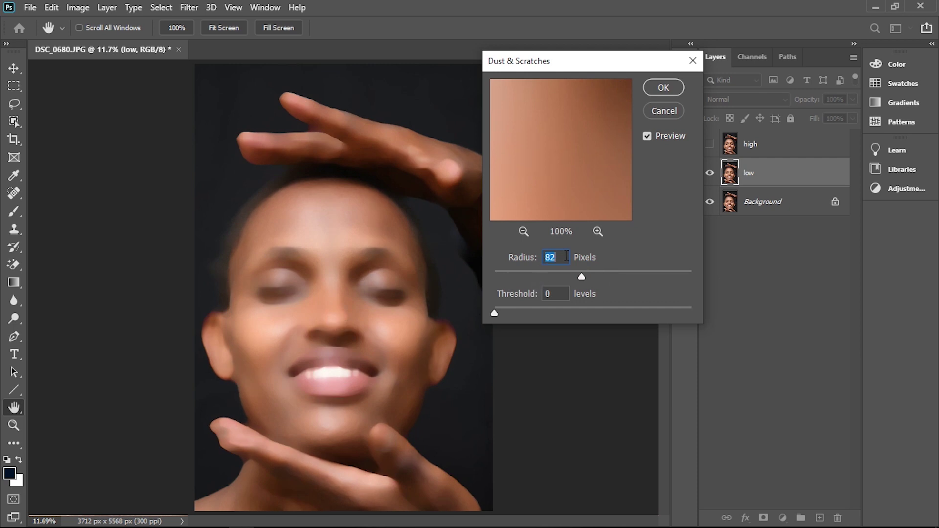
text(1)
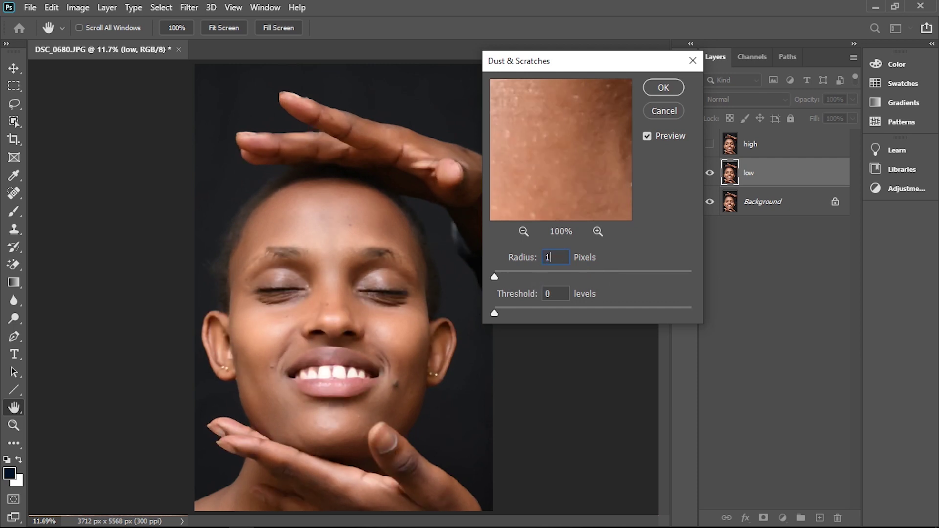
text(2)
click(663, 88)
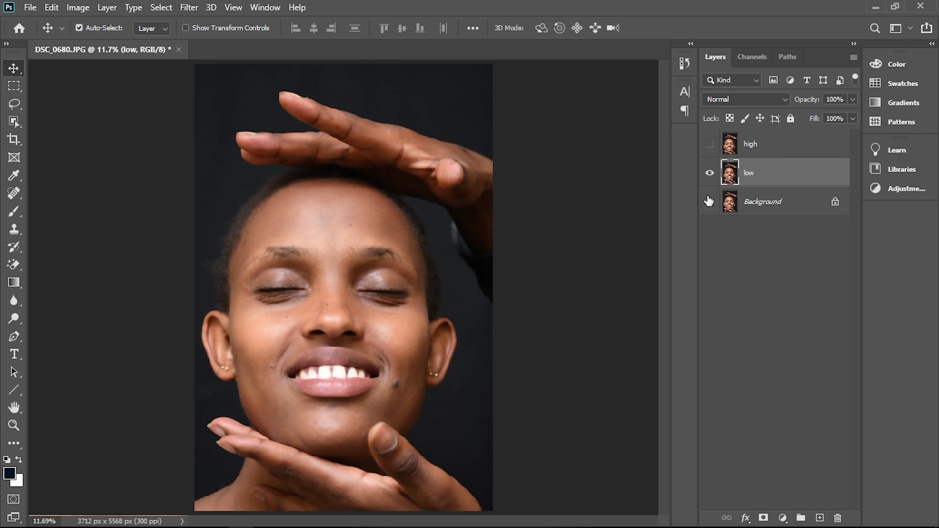
Step: Compare the smoothed low layer with the original, then show and select high
click(709, 175)
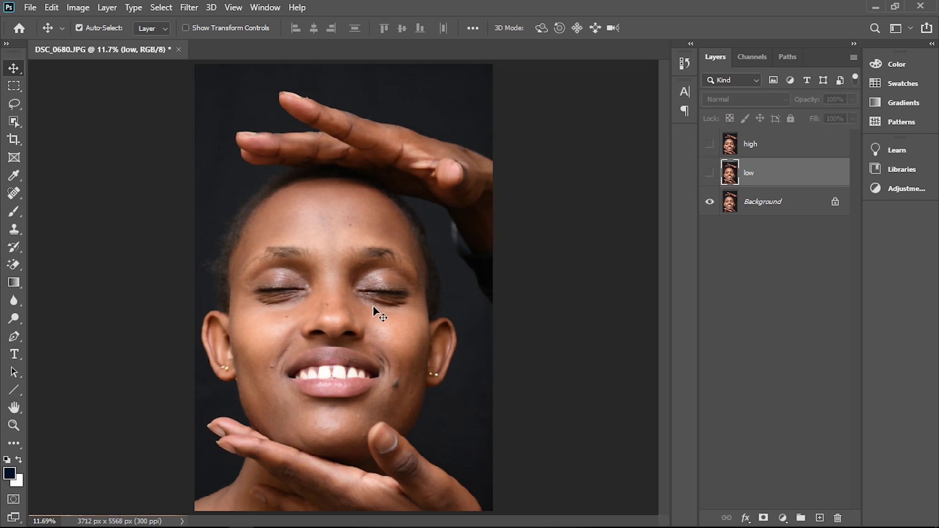
click(708, 179)
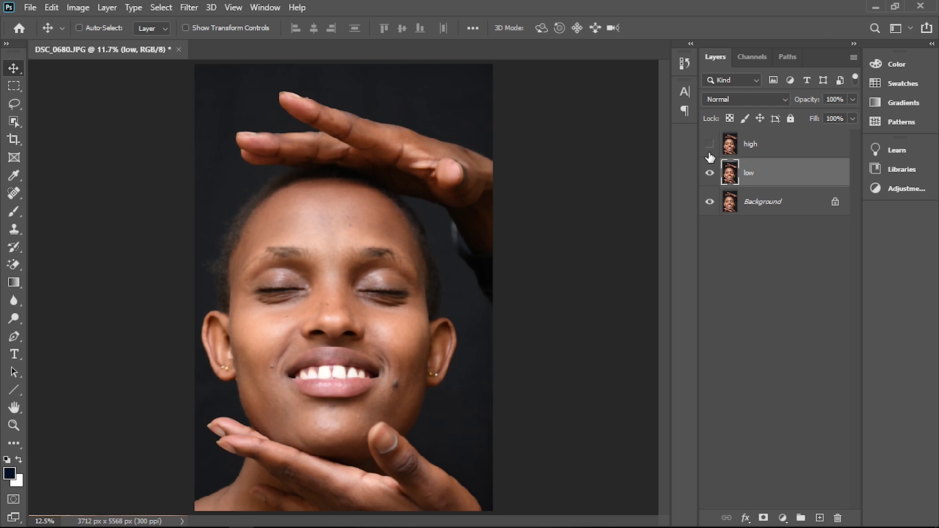
key(ctrl+plus)
key(ctrl+plus)
key(ctrl+plus)
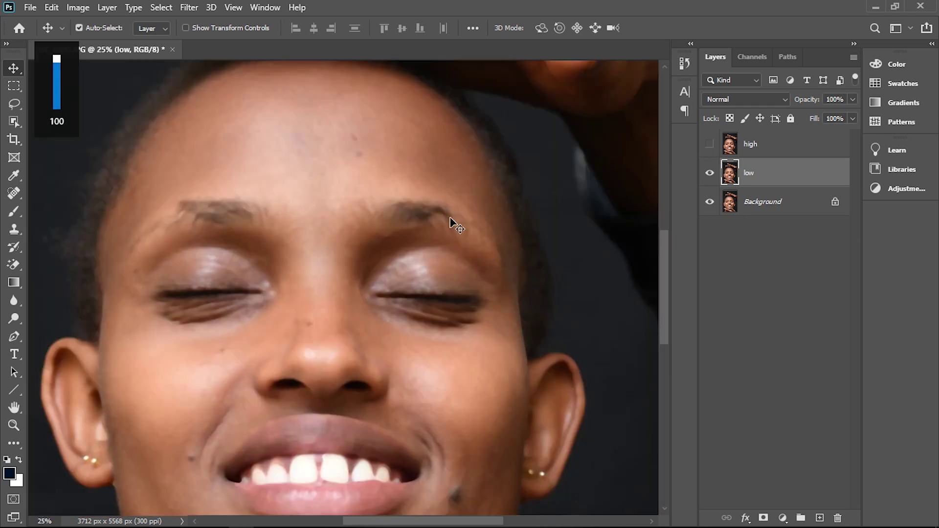
key(ctrl+0)
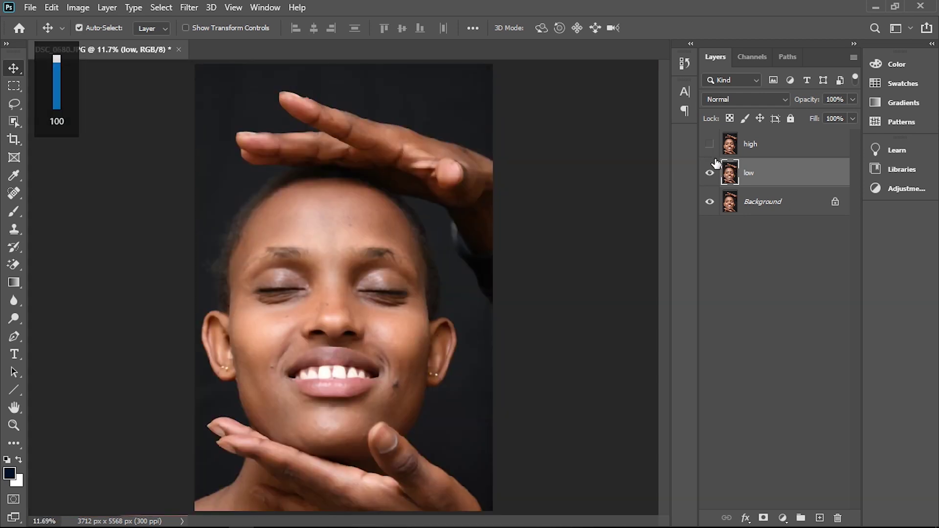
click(710, 145)
click(761, 146)
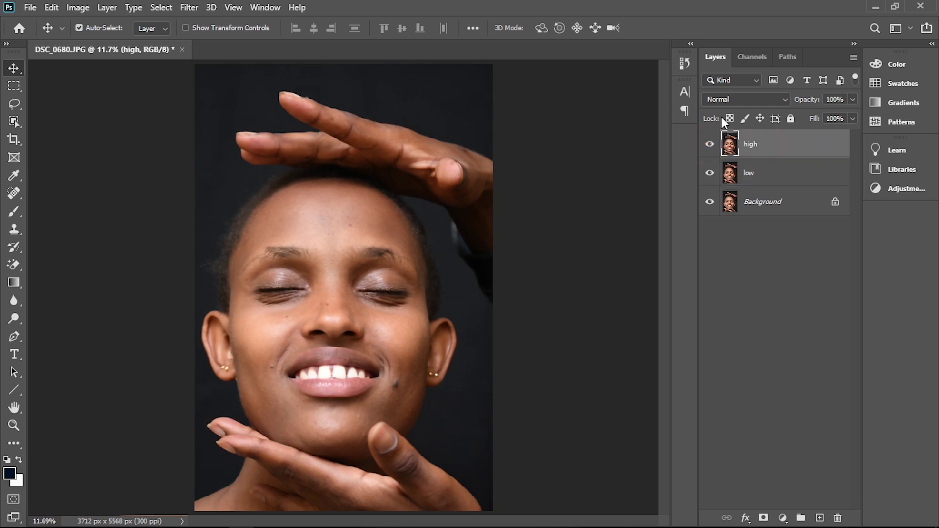
Step: Open Apply Image and clear the Scale and Offset values, dismissing the range warning
click(79, 8)
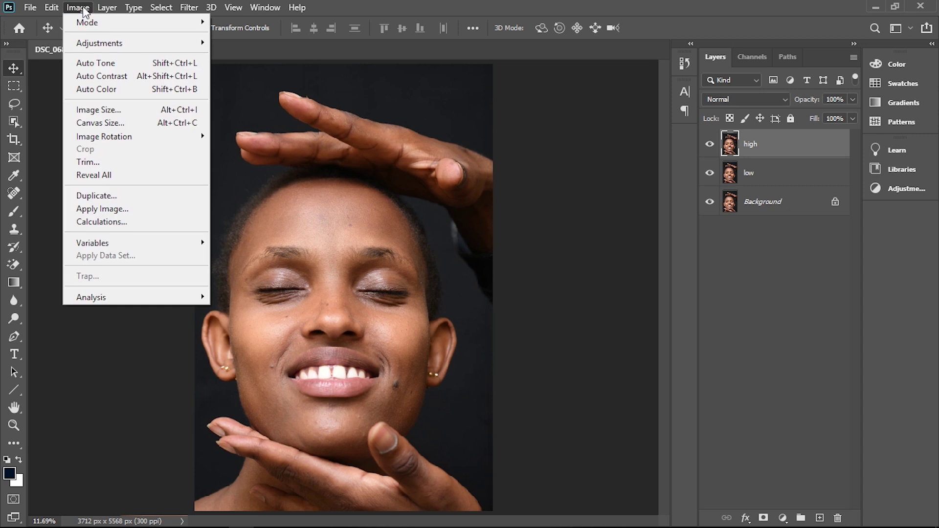
click(105, 211)
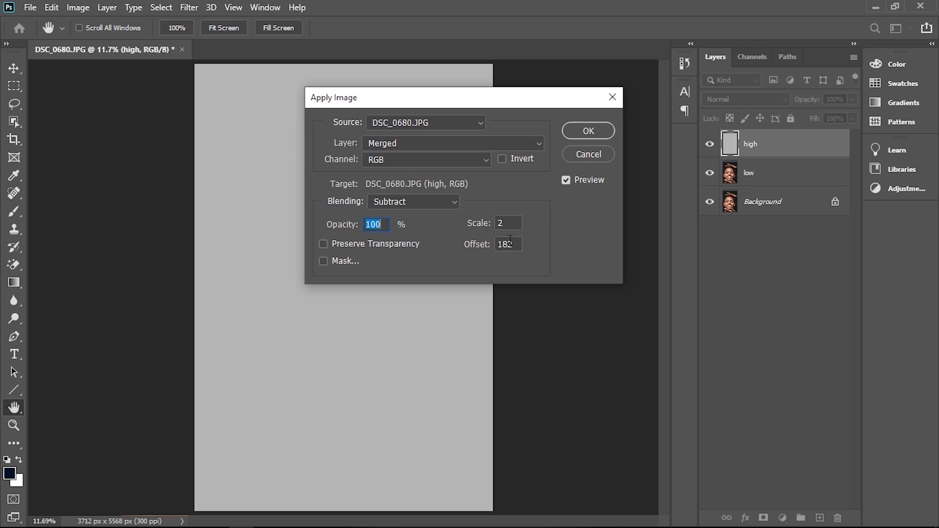
double_click(502, 223)
text(0)
click(516, 244)
click(458, 209)
double_click(509, 244)
text(0)
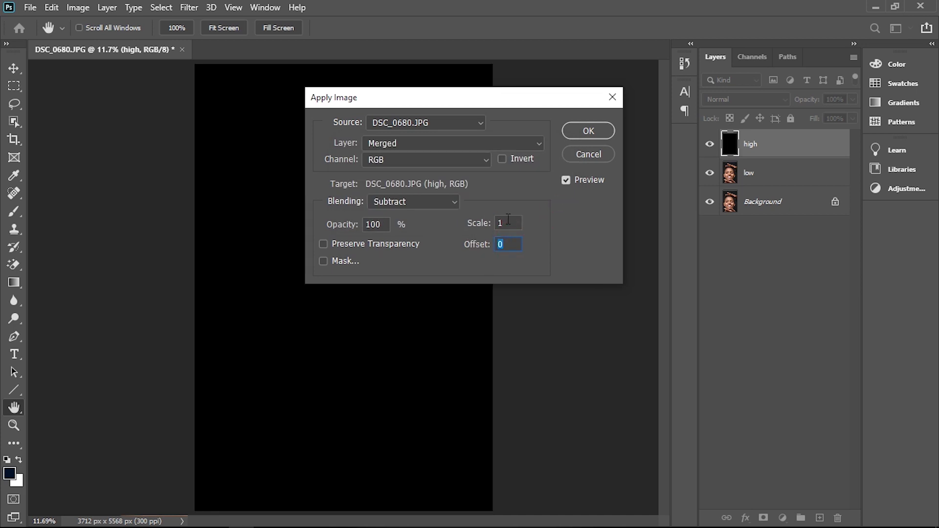
Step: Set Apply Image to source layer low, Subtract blending, Scale 2, Offset 182
click(464, 142)
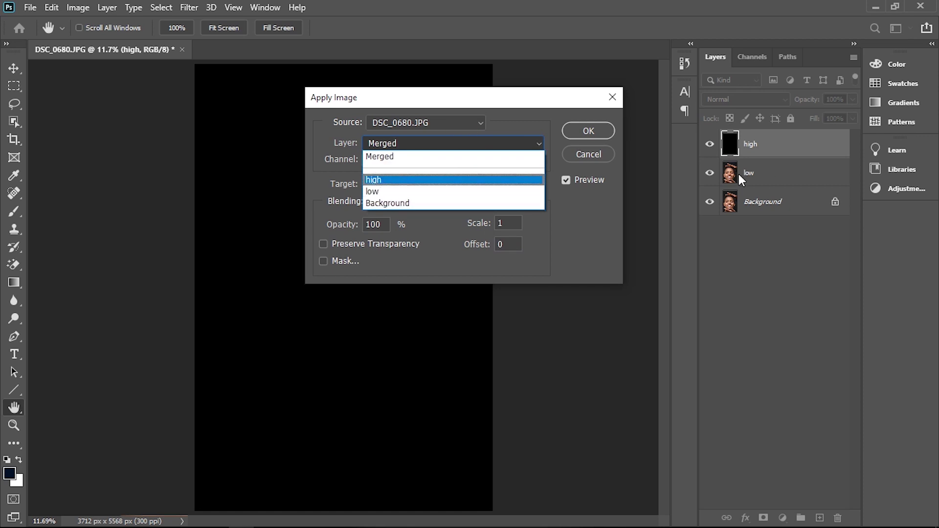
click(391, 191)
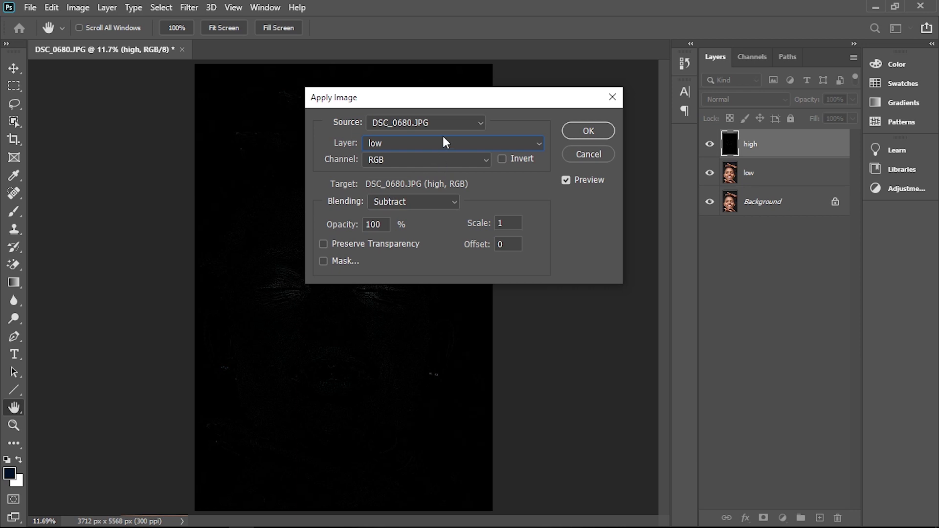
click(452, 202)
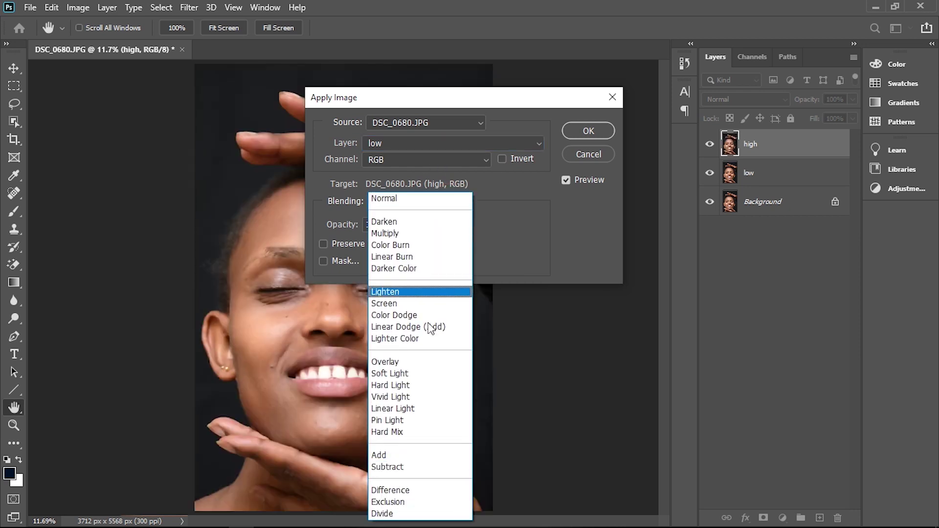
click(397, 468)
double_click(506, 223)
text(2)
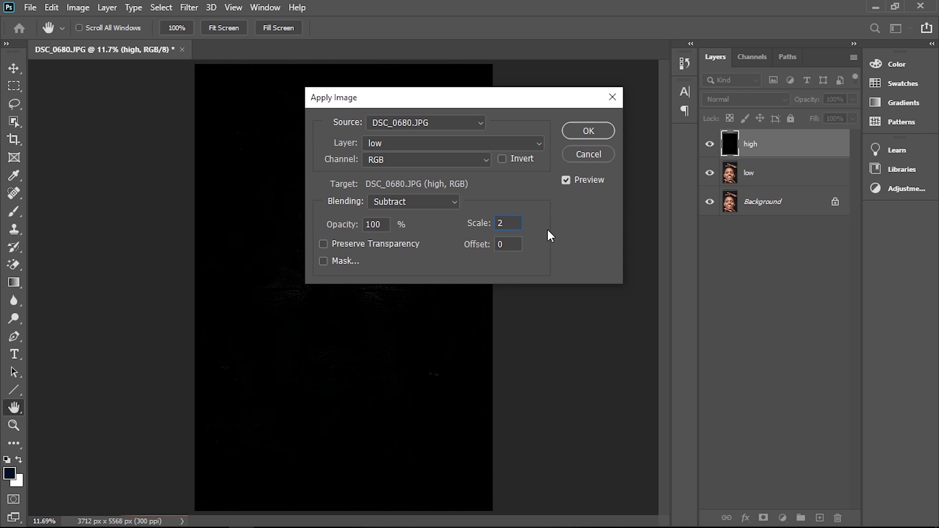
double_click(514, 243)
text(18)
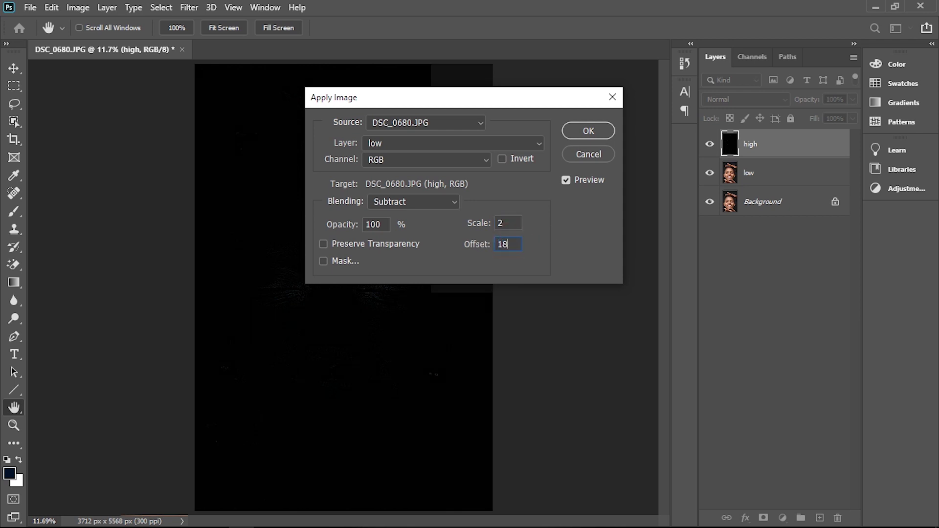
text(2)
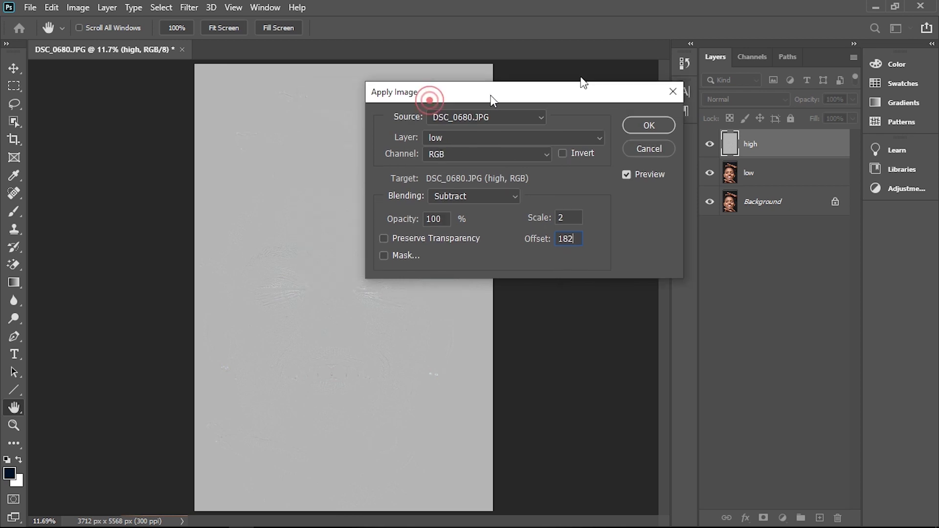
Step: Preview with Invert on and off, apply with Invert off, then hide high to compare
drag(432, 98, 610, 72)
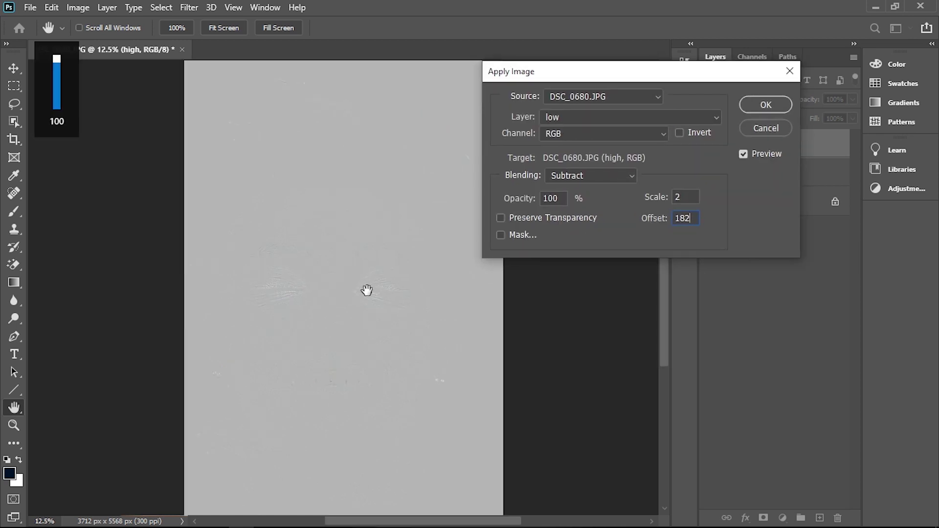
key(ctrl+plus)
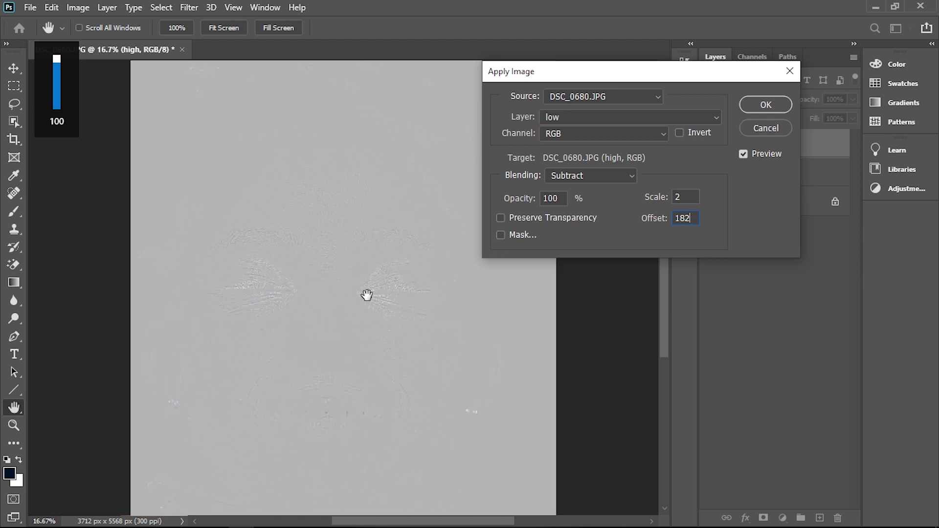
key(ctrl+minus)
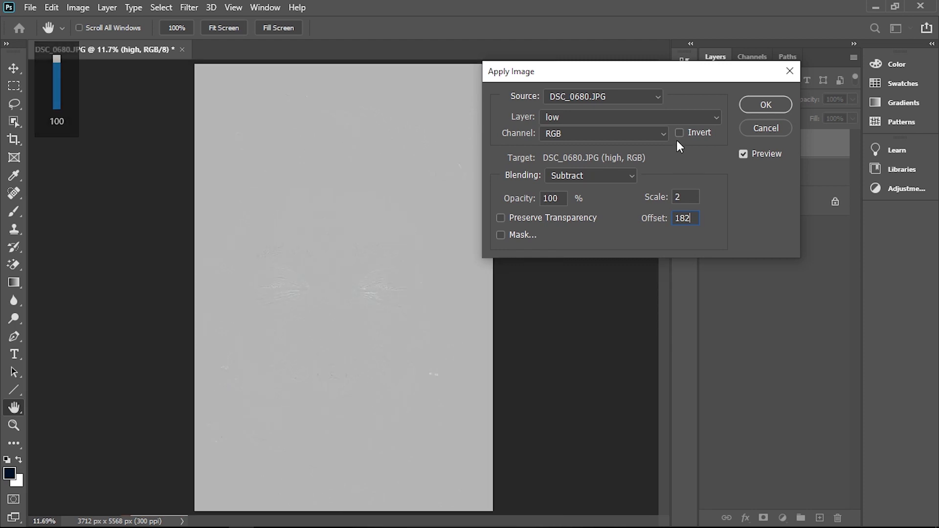
click(680, 132)
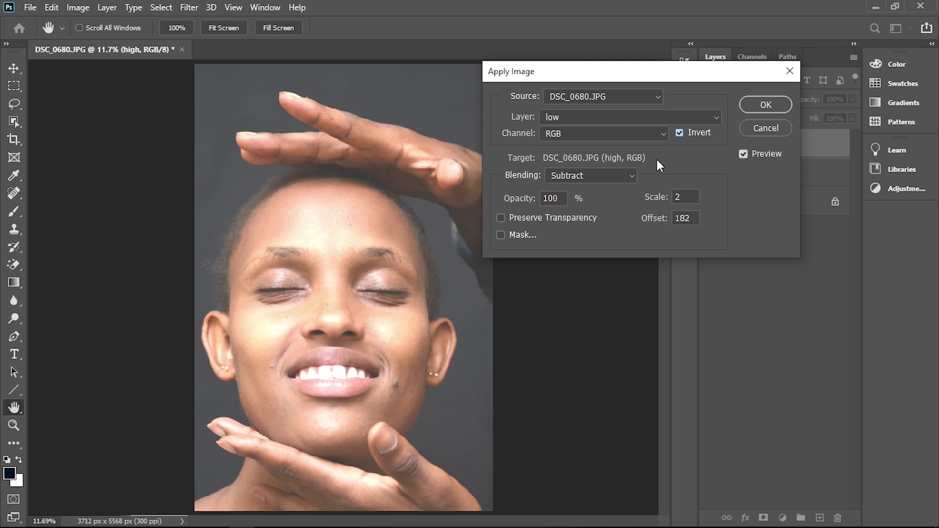
click(680, 134)
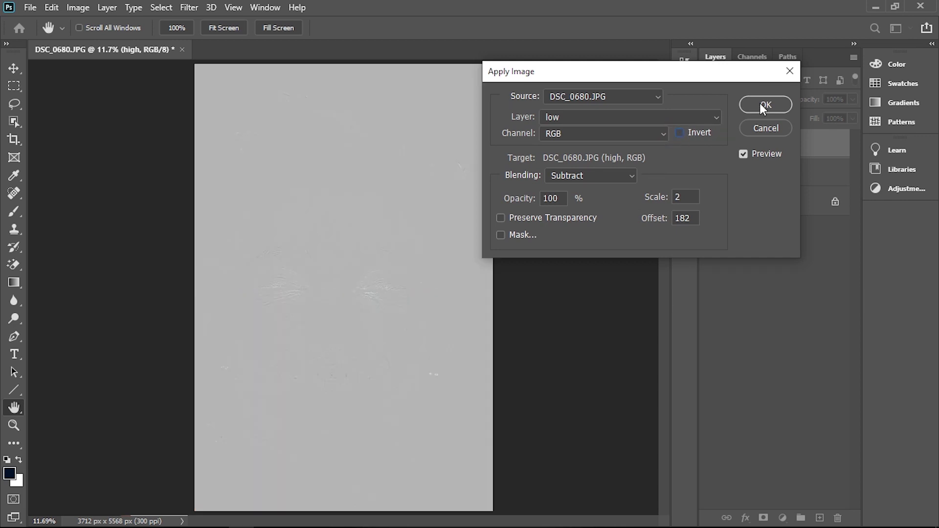
click(765, 105)
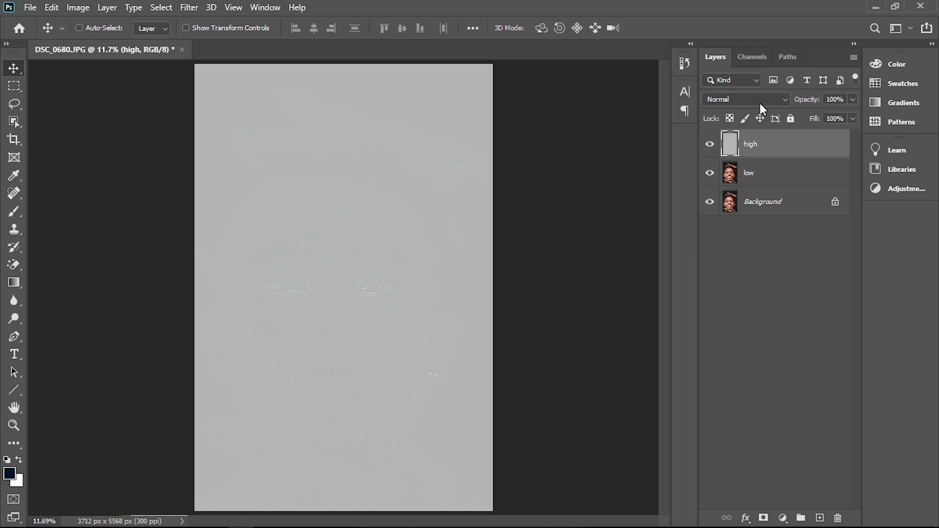
key(ctrl+plus)
key(ctrl+plus)
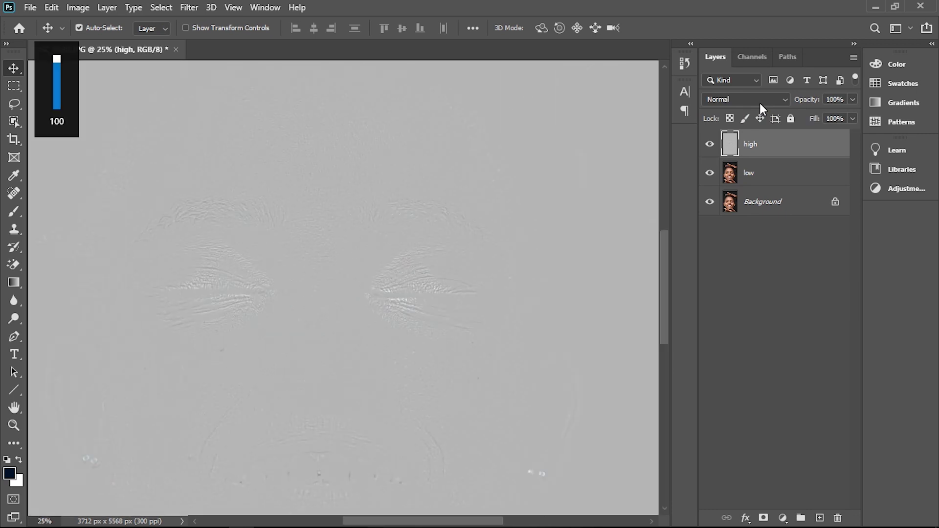
click(710, 144)
Step: Compare the low and high layers, then set high's blend mode to Linear Light
click(710, 173)
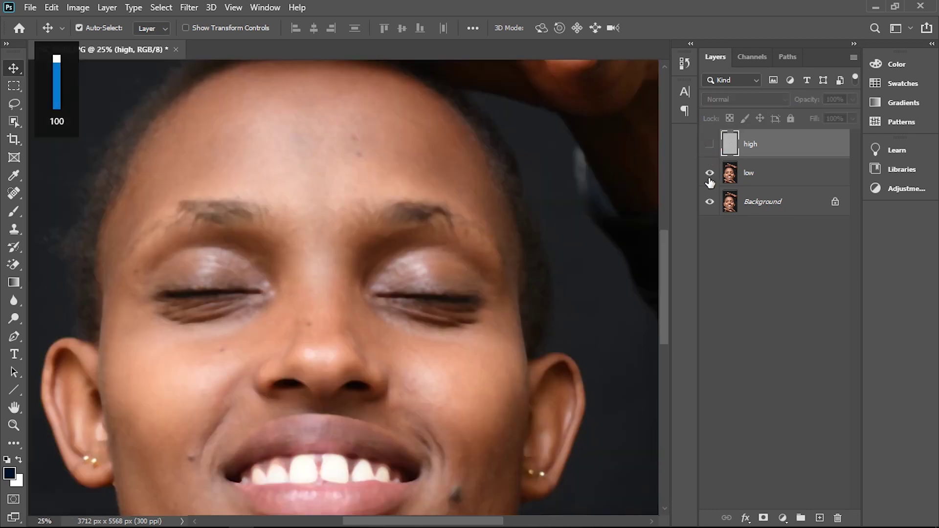
click(710, 173)
click(710, 143)
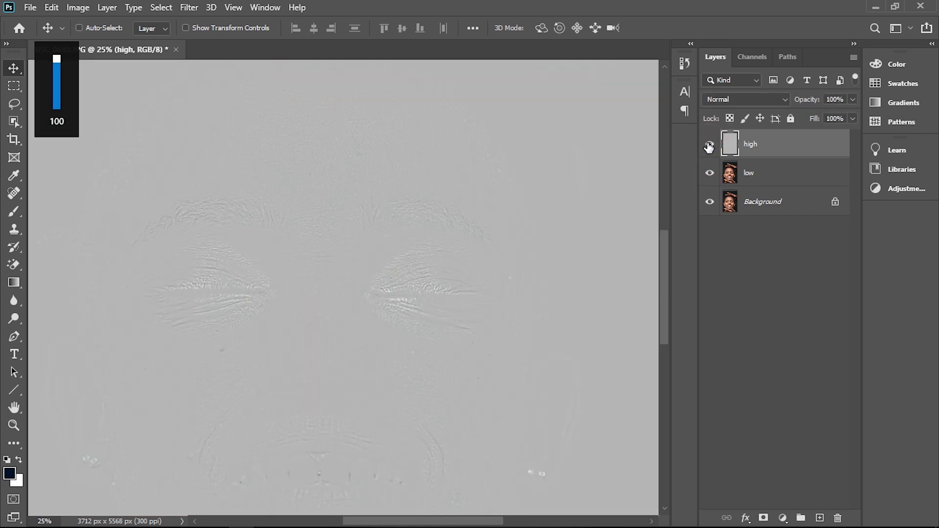
key(ctrl+0)
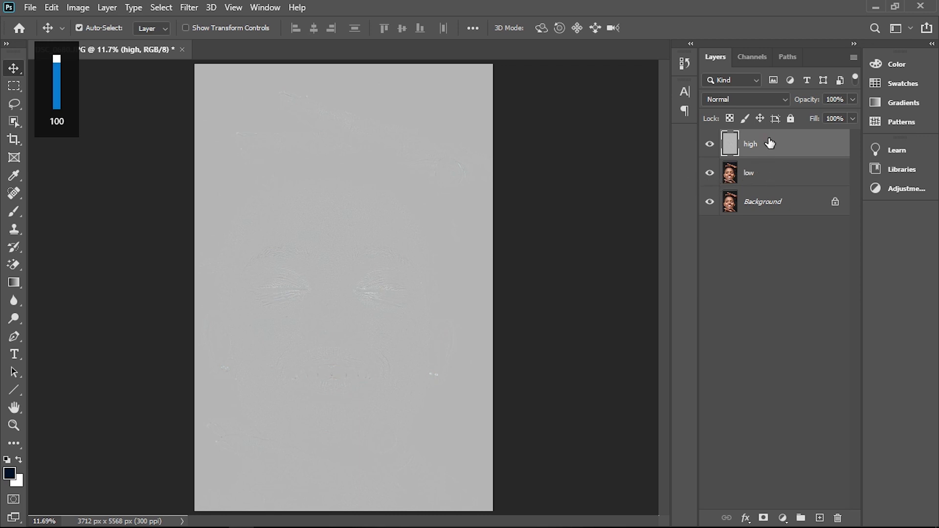
click(783, 99)
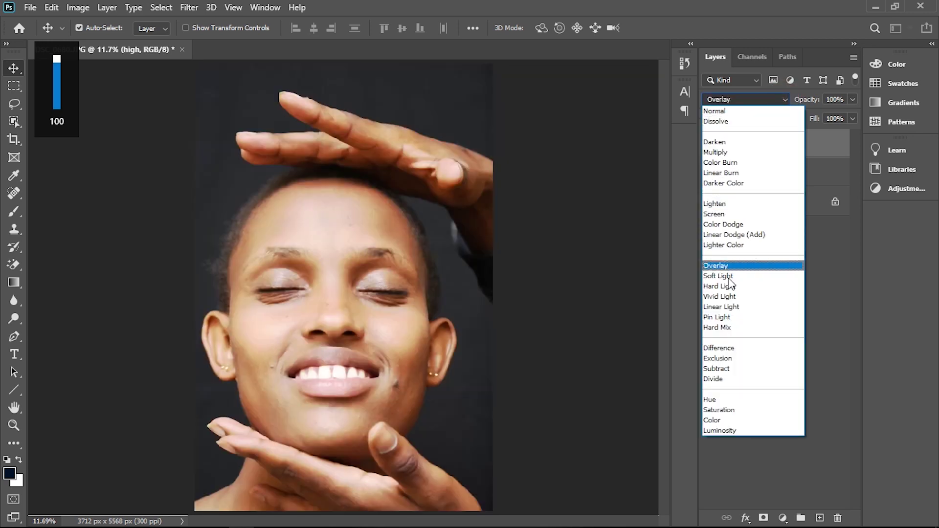
click(726, 306)
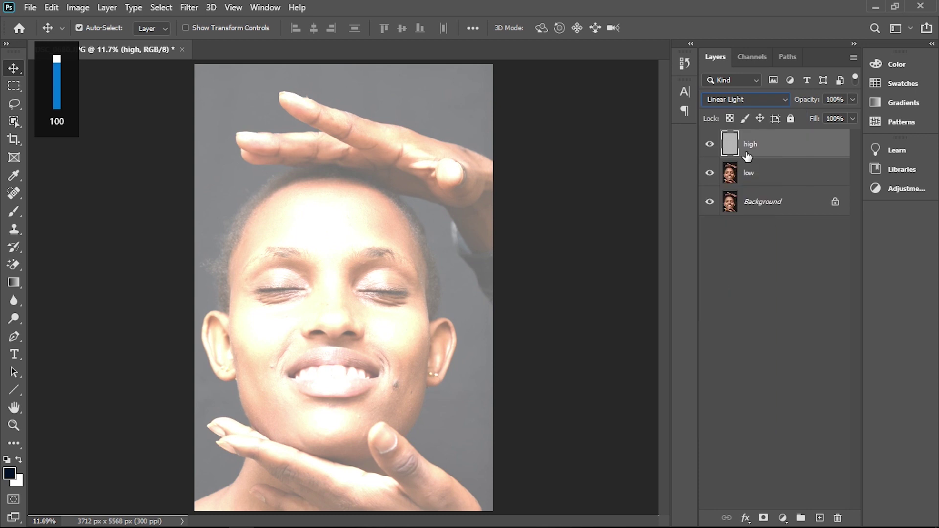
click(707, 147)
click(709, 145)
click(782, 519)
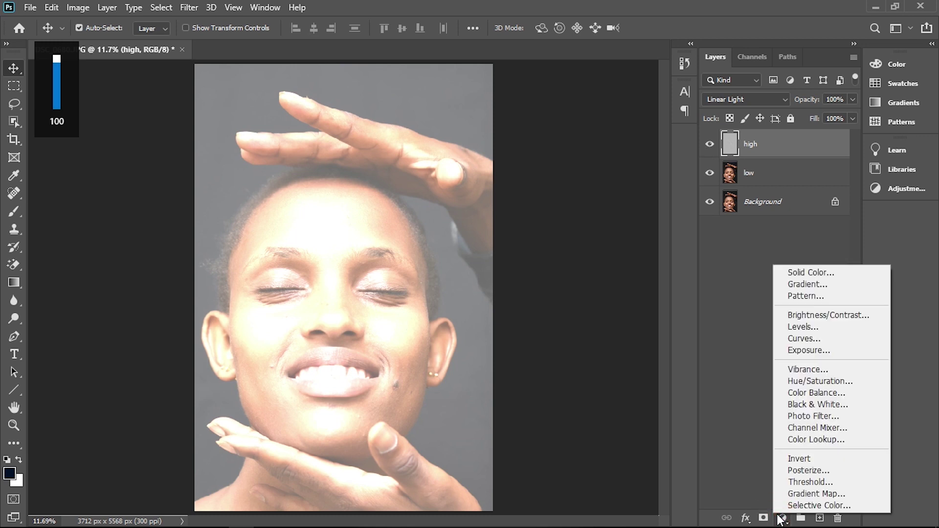
click(808, 328)
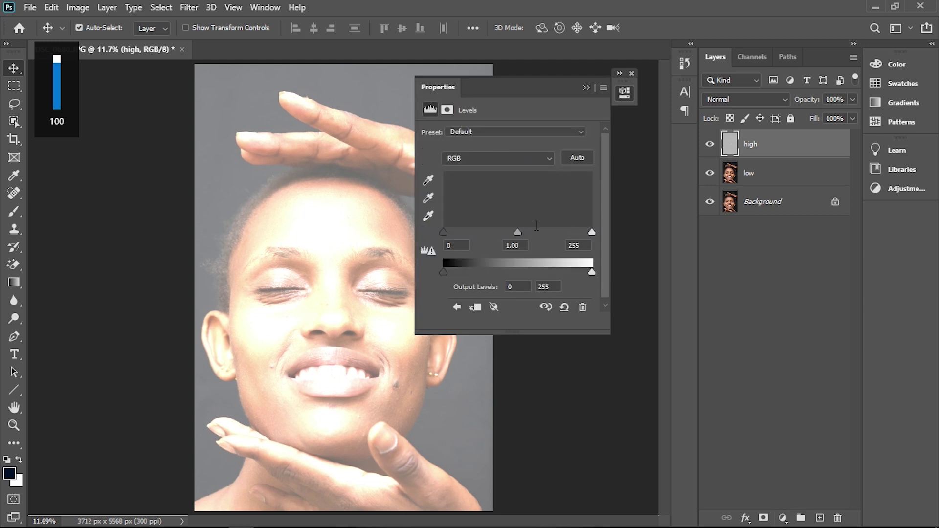
drag(518, 232, 561, 229)
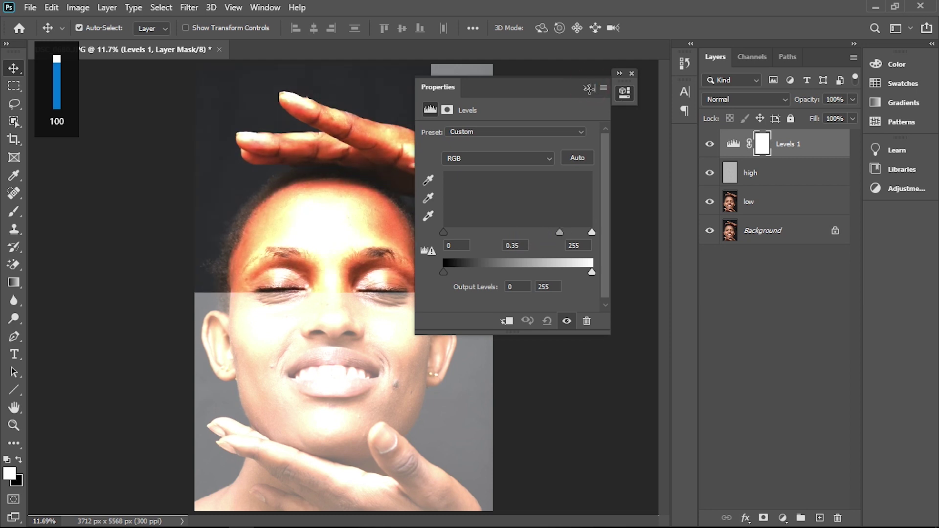
click(625, 93)
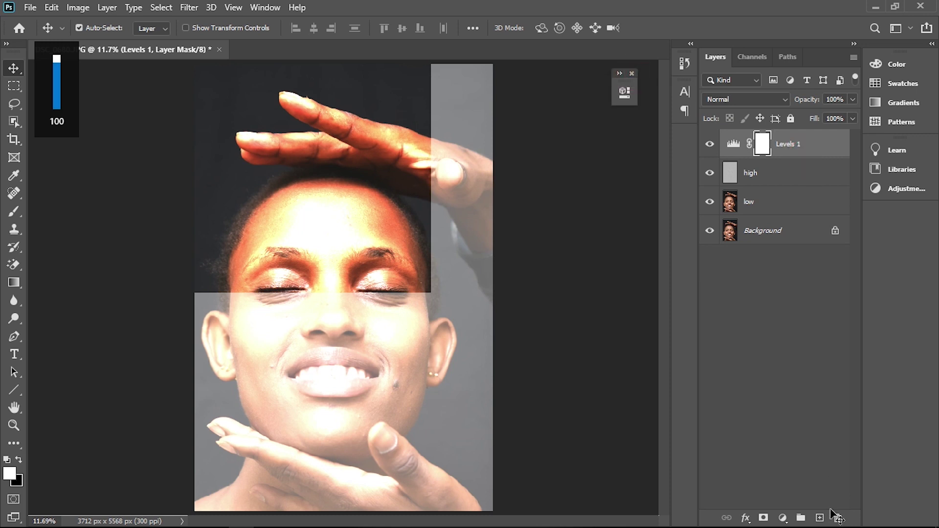
drag(787, 147, 838, 517)
key(ctrl+2)
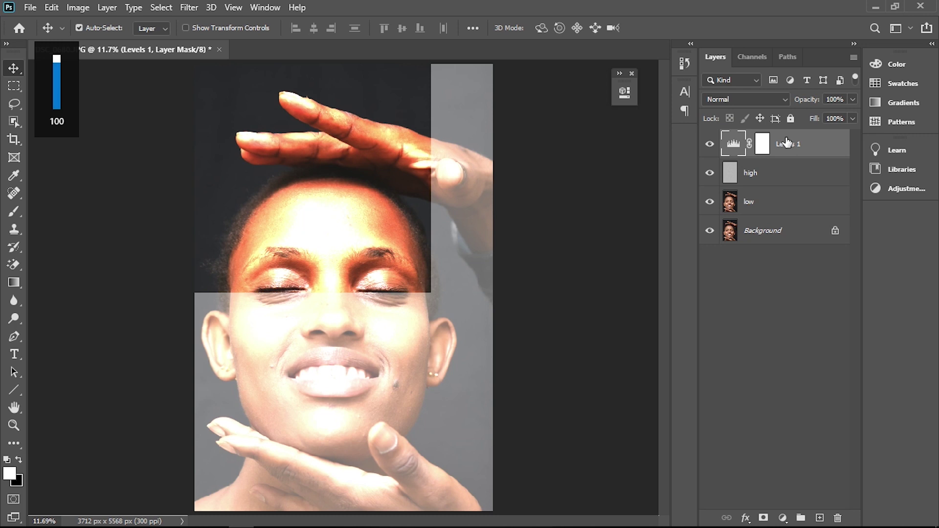
mouse_move(785, 524)
click(759, 521)
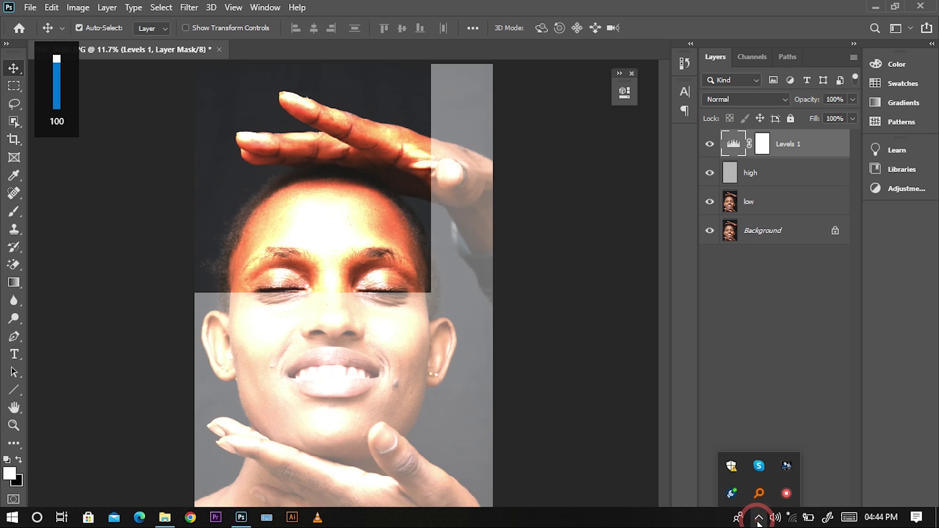
right_click(786, 495)
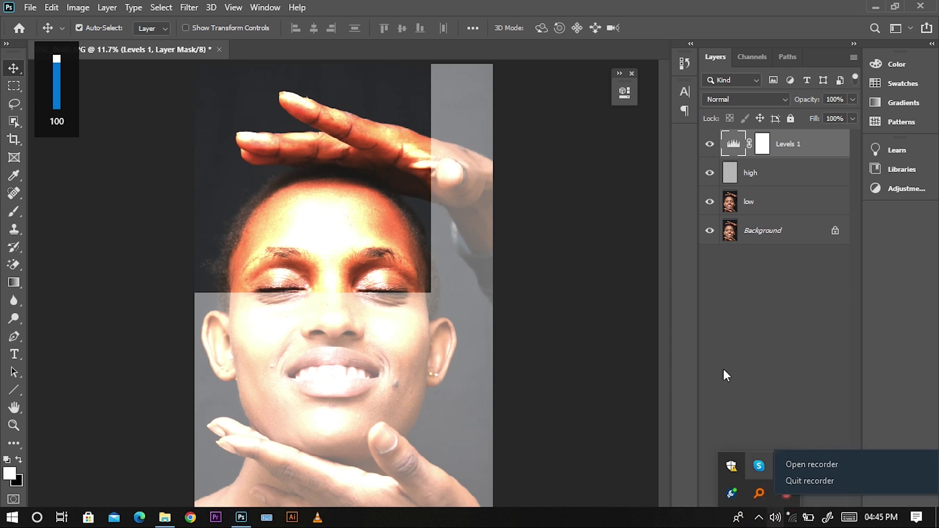
click(718, 343)
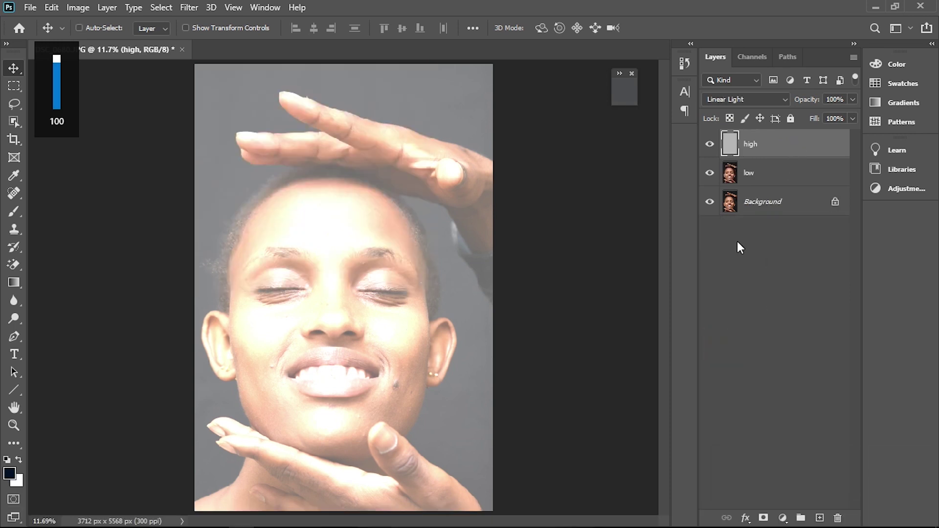
Step: Apply Levels to the high layer with the midtone input at 0.5
click(75, 12)
mouse_move(100, 43)
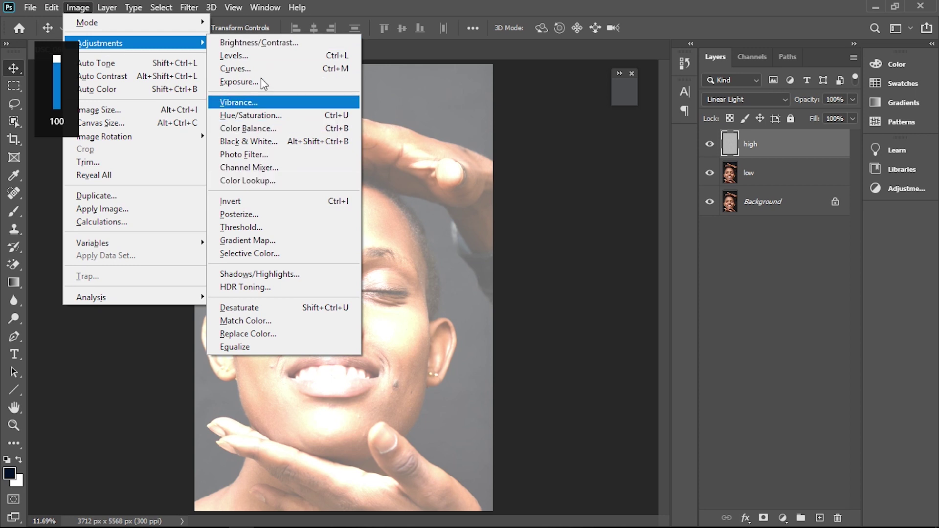
click(341, 59)
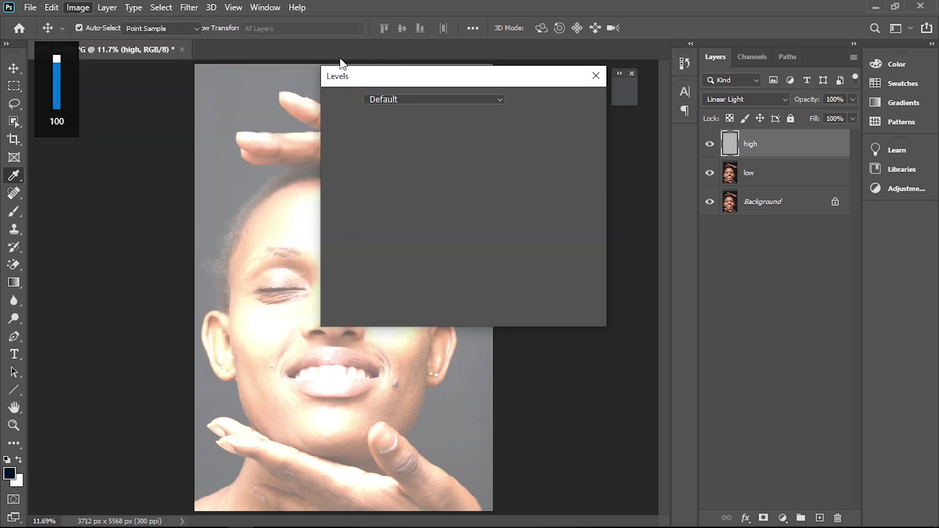
drag(378, 76, 569, 93)
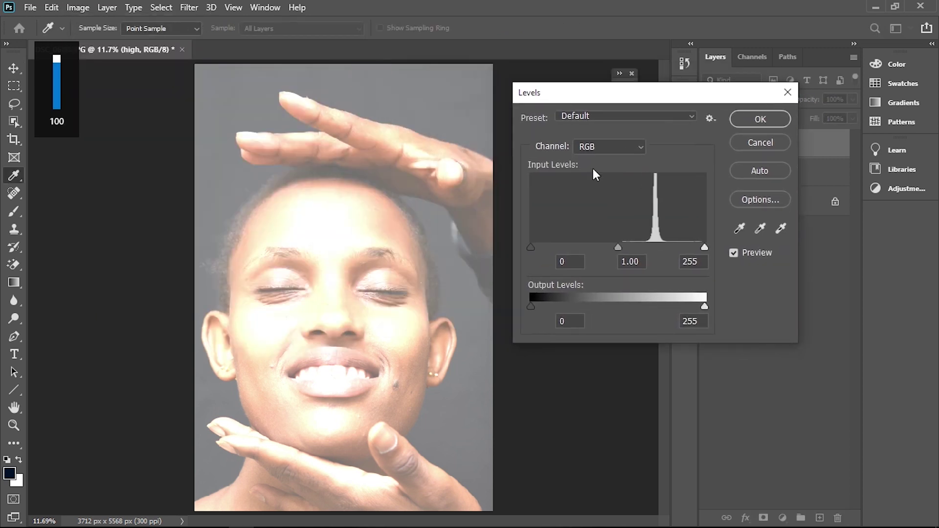
drag(620, 248, 654, 248)
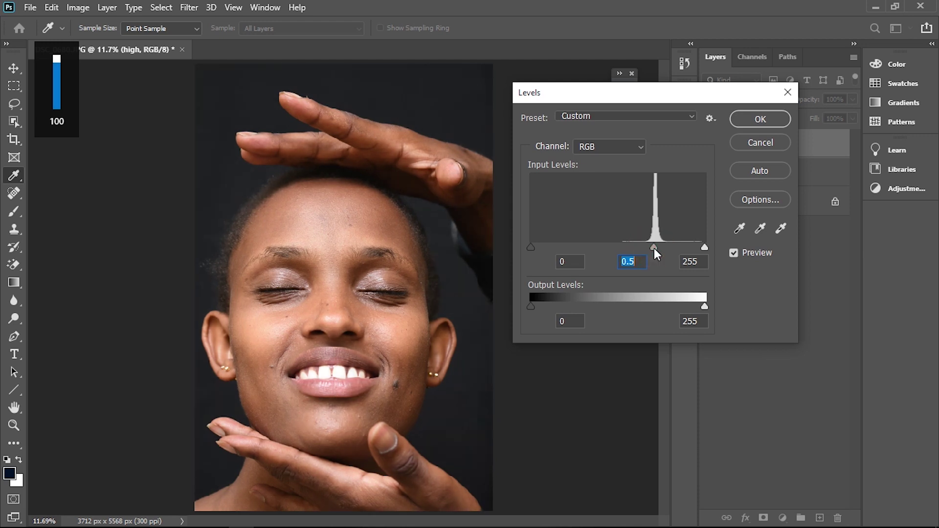
click(753, 119)
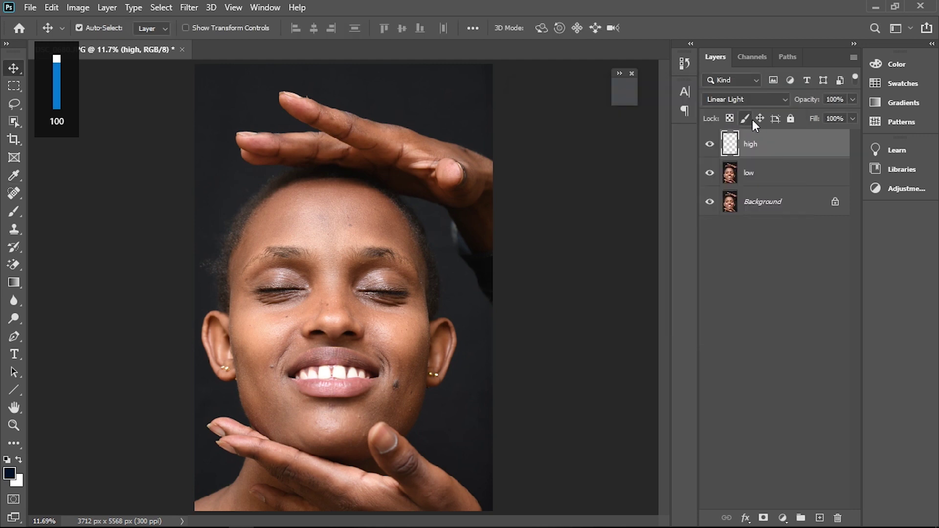
Step: Toggle the high and low layers while zooming in to compare sharp and blurred skin
click(709, 144)
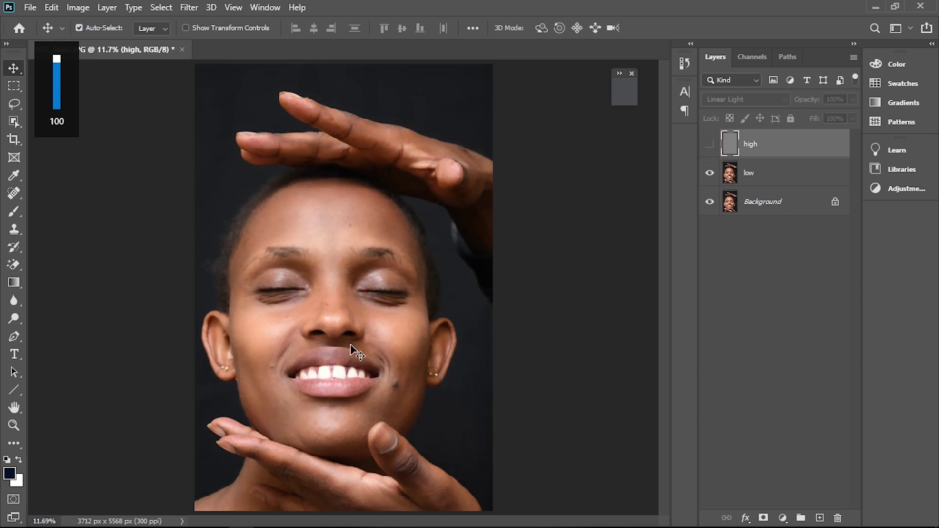
key(ctrl+plus)
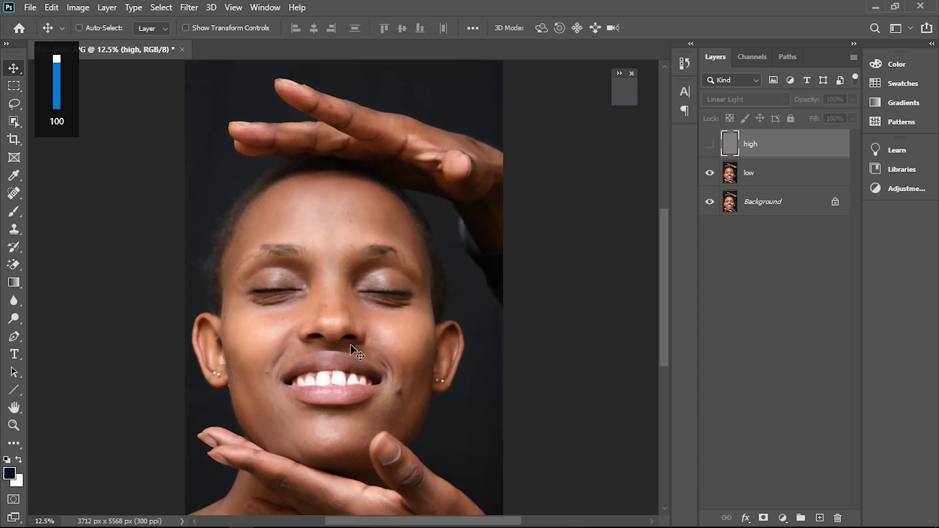
key(ctrl+plus)
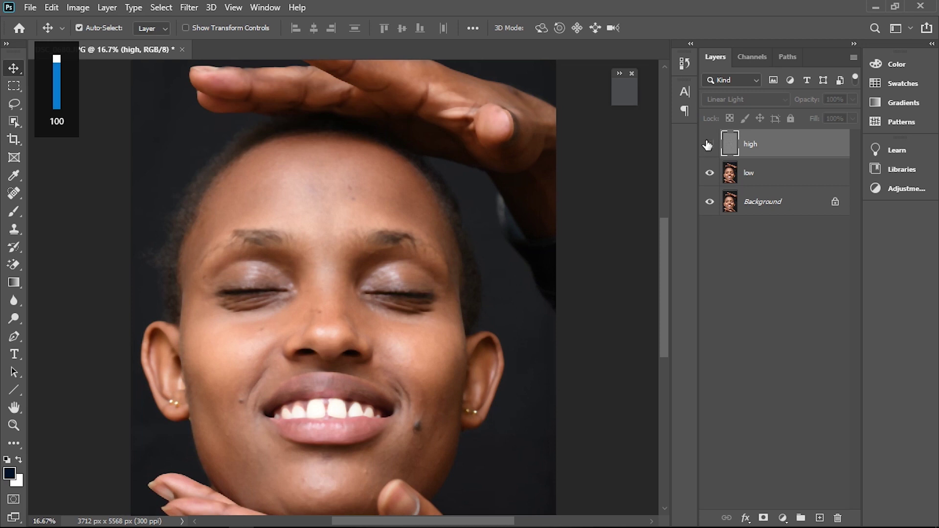
click(709, 144)
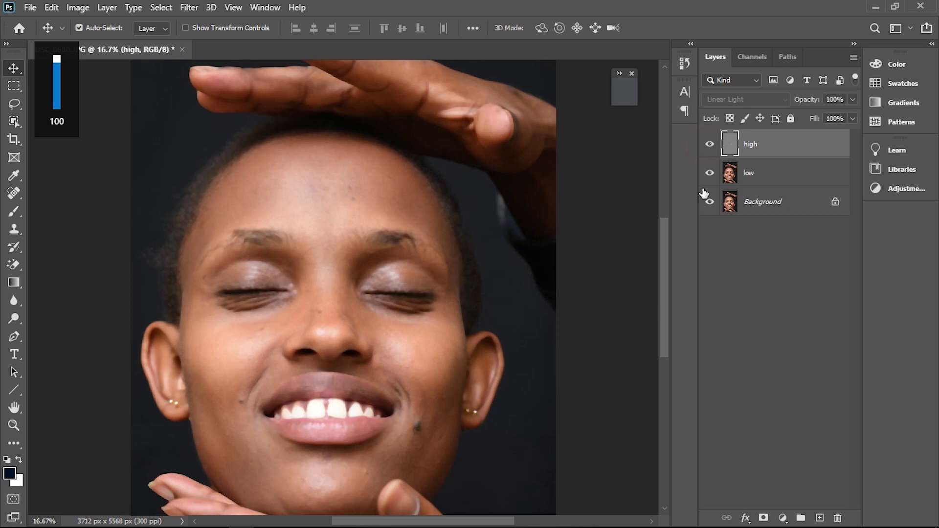
click(710, 145)
click(709, 173)
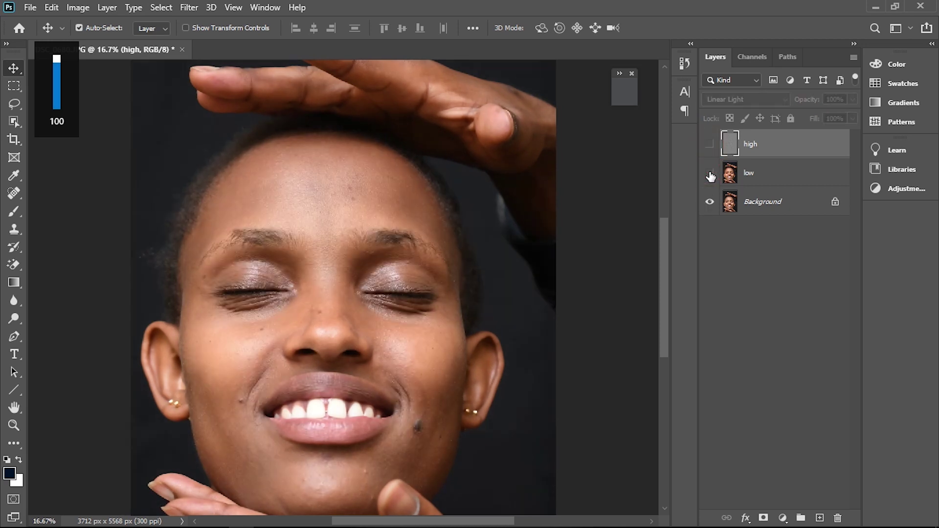
click(709, 173)
click(710, 146)
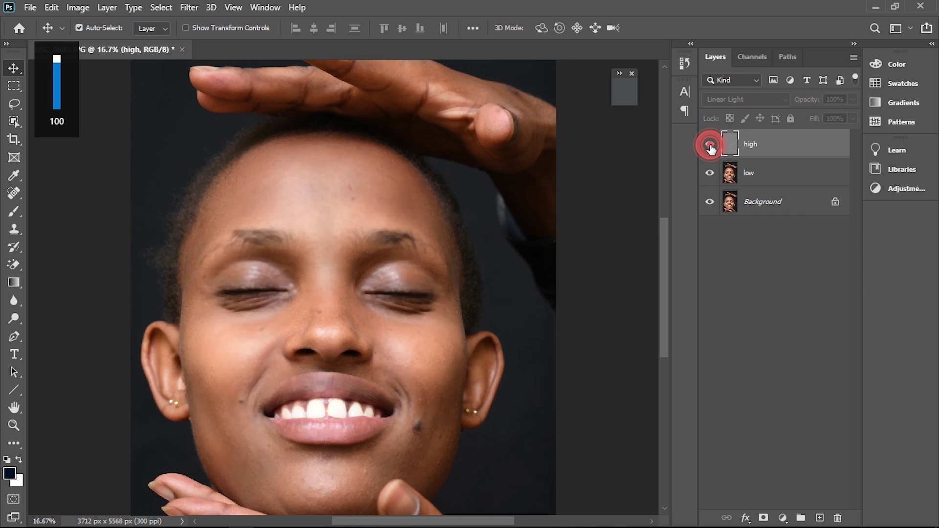
key(ctrl+plus)
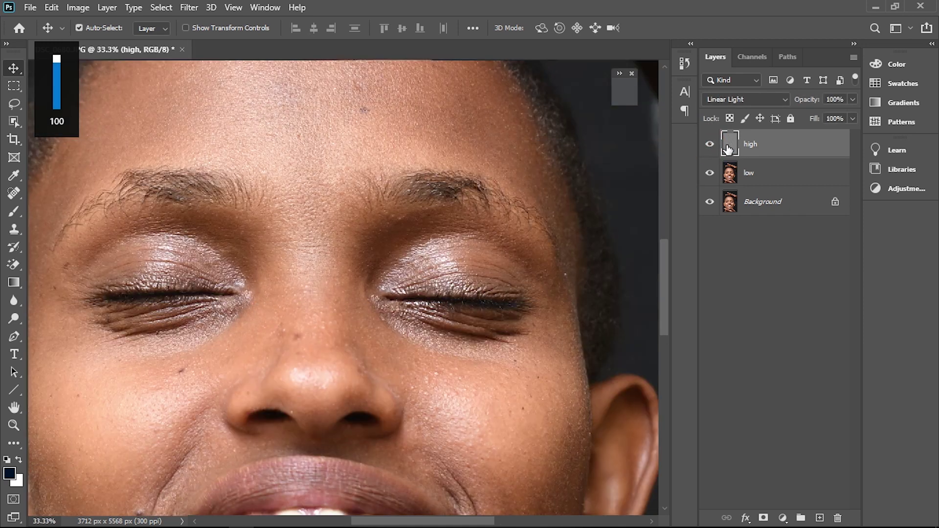
Step: Recheck the layers around the eyes, then select low and fit the photo on screen
click(710, 145)
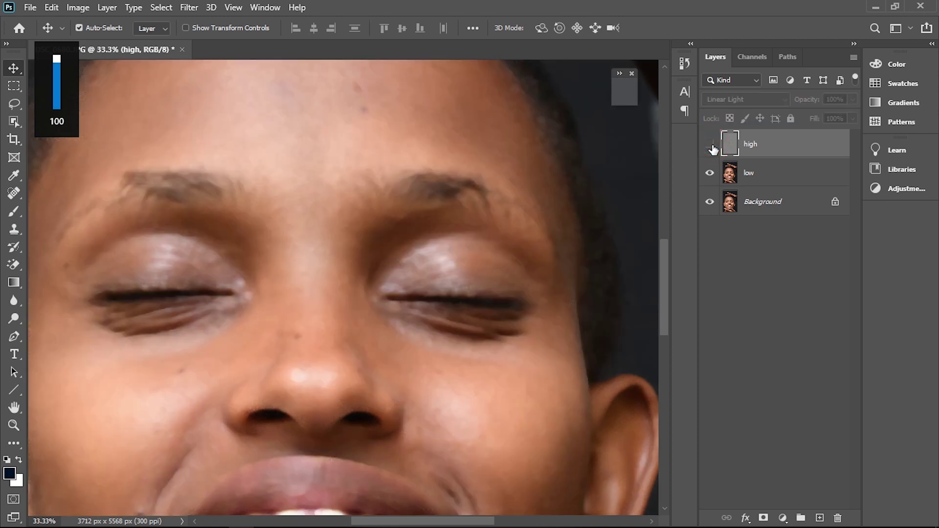
click(710, 173)
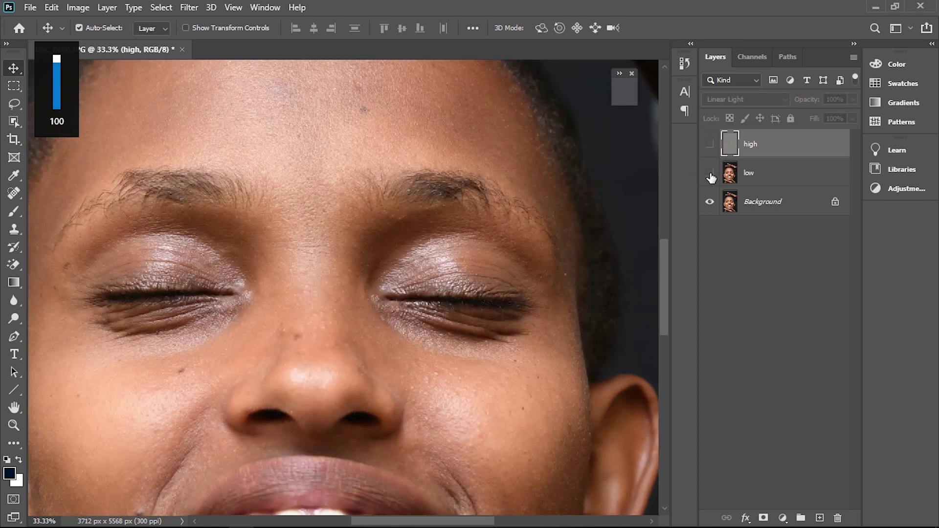
click(710, 173)
click(710, 145)
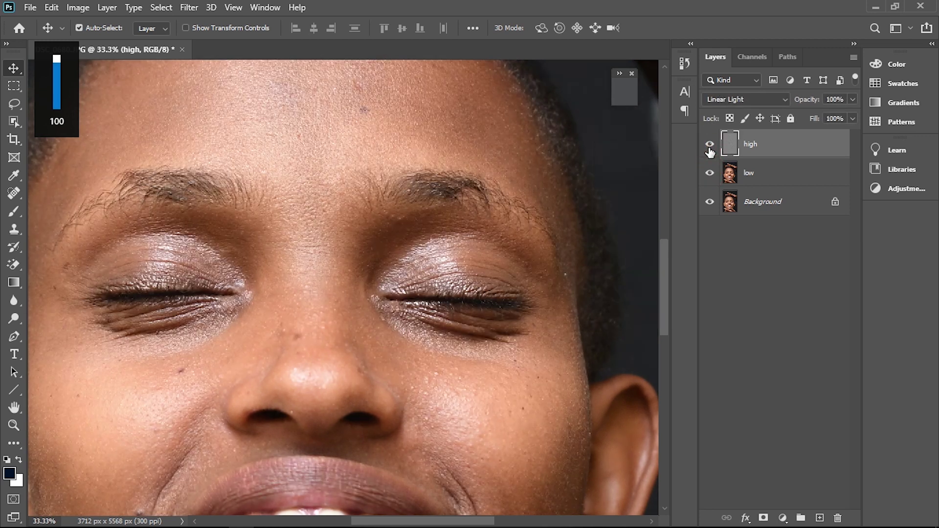
click(751, 180)
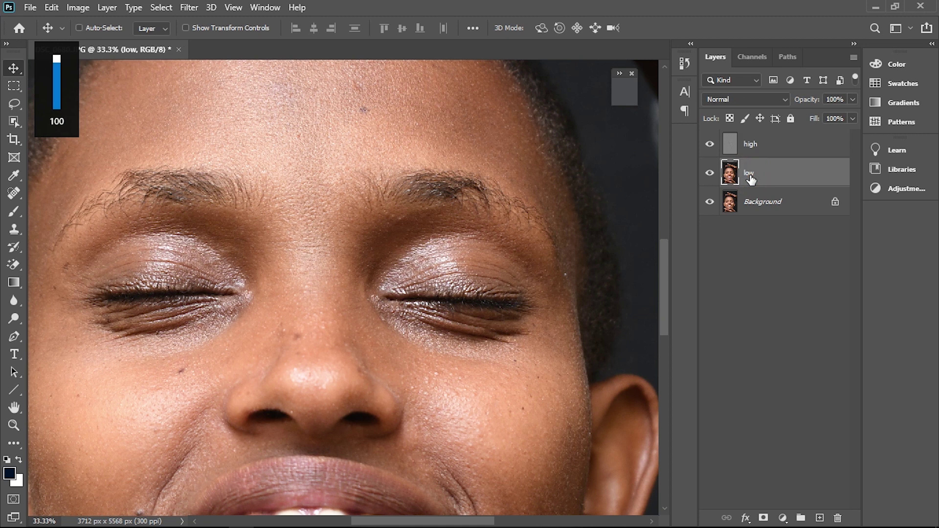
key(ctrl+0)
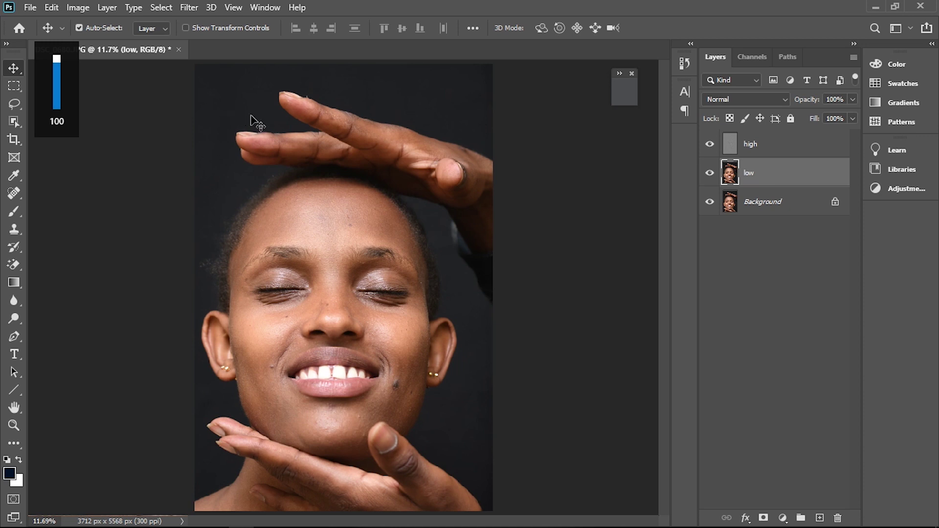
Step: Choose the Patch Tool from the healing tools group
click(21, 192)
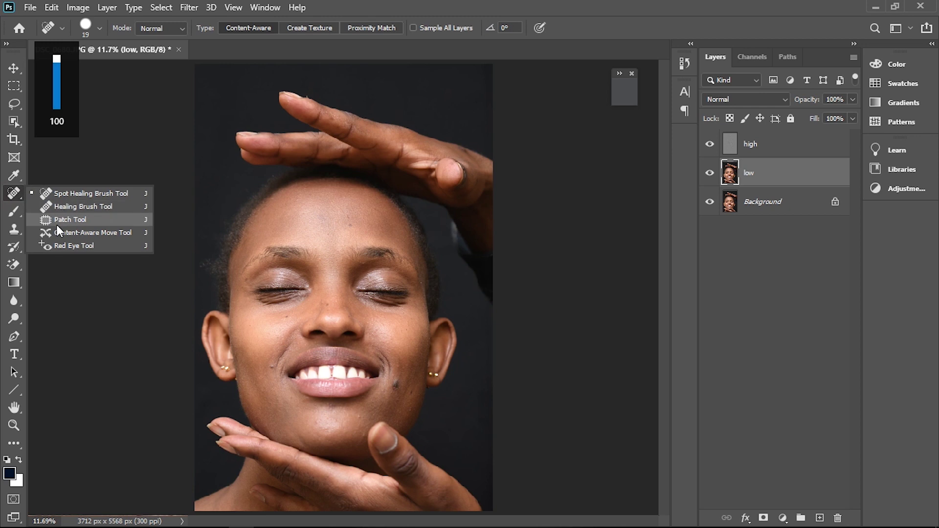
click(72, 222)
right_click(21, 199)
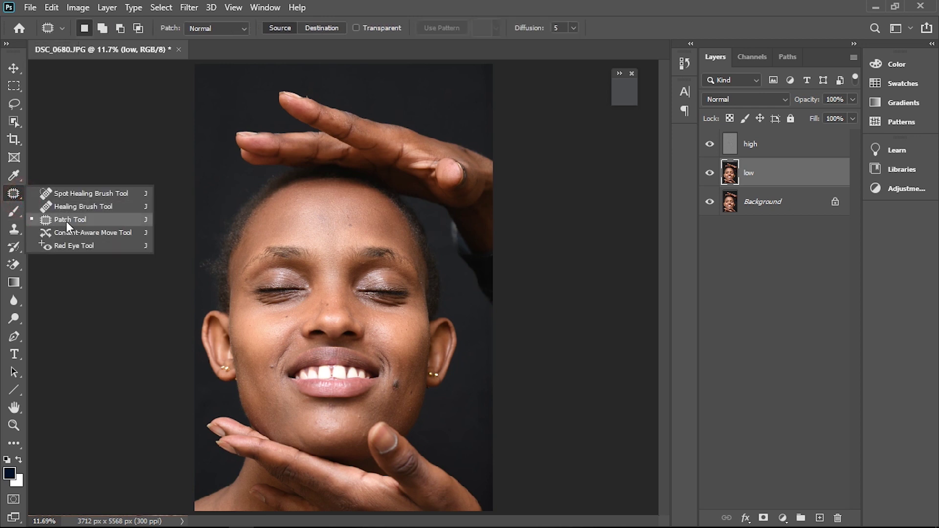
click(87, 222)
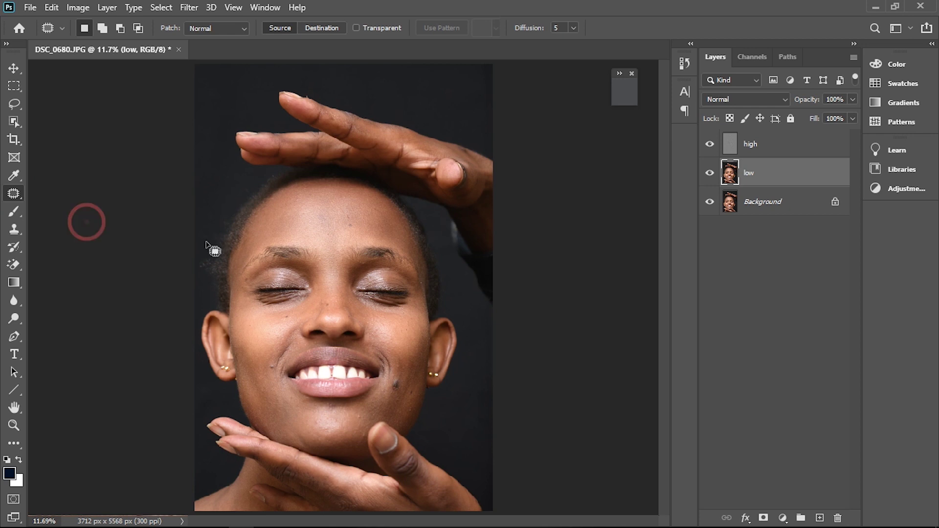
scroll(281, 285, up, 1)
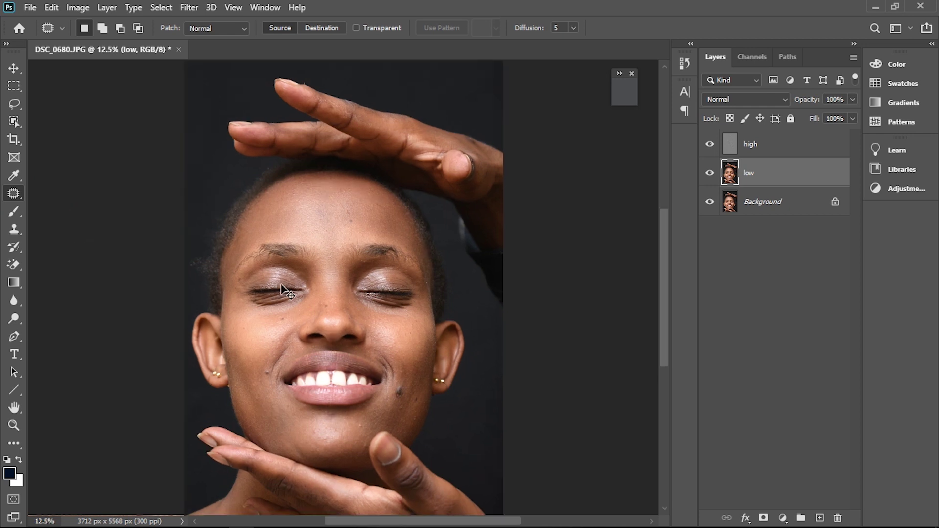
scroll(282, 285, up, 1)
scroll(282, 285, up, 1)
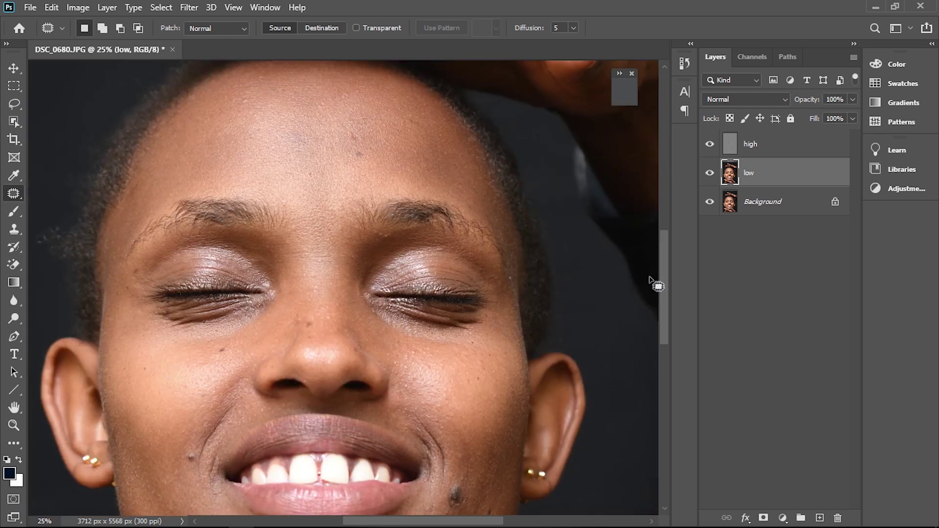
Step: Outline the forehead from the hairline down to the eyebrows with the Patch Tool
key(ctrl+plus)
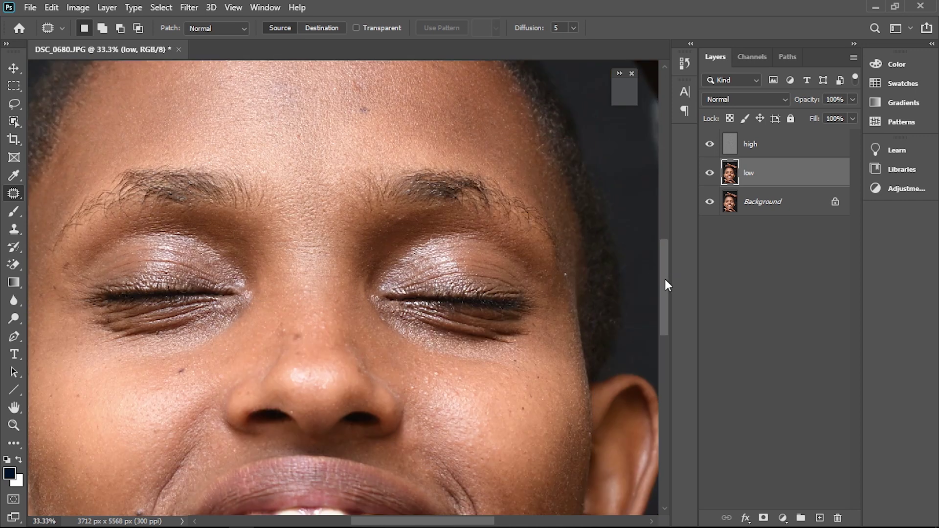
drag(665, 279, 665, 248)
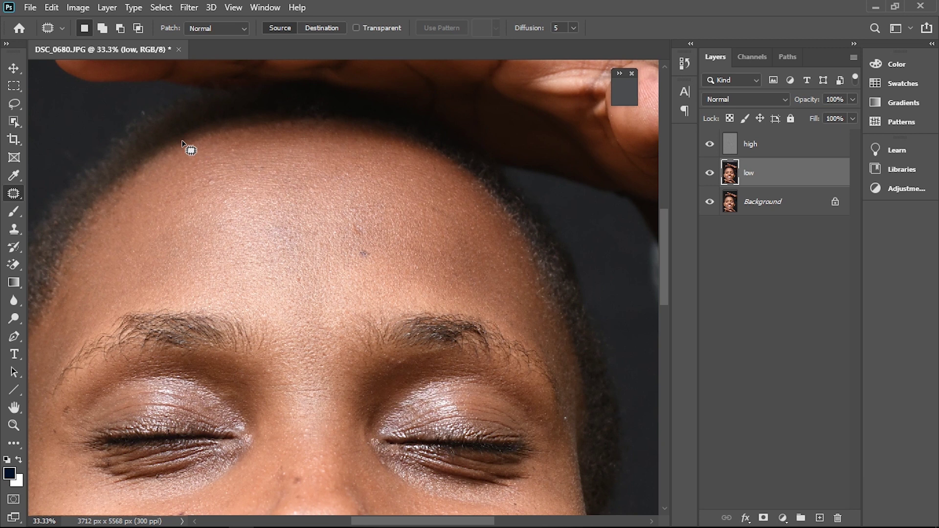
mouse_move(90, 223)
mouse_down()
mouse_move(120, 190)
mouse_move(279, 126)
mouse_move(403, 145)
mouse_move(478, 184)
mouse_move(499, 212)
mouse_move(562, 356)
mouse_move(450, 304)
mouse_move(359, 319)
mouse_move(304, 308)
mouse_move(131, 305)
mouse_move(52, 382)
mouse_move(29, 351)
mouse_move(63, 310)
mouse_move(74, 241)
mouse_up()
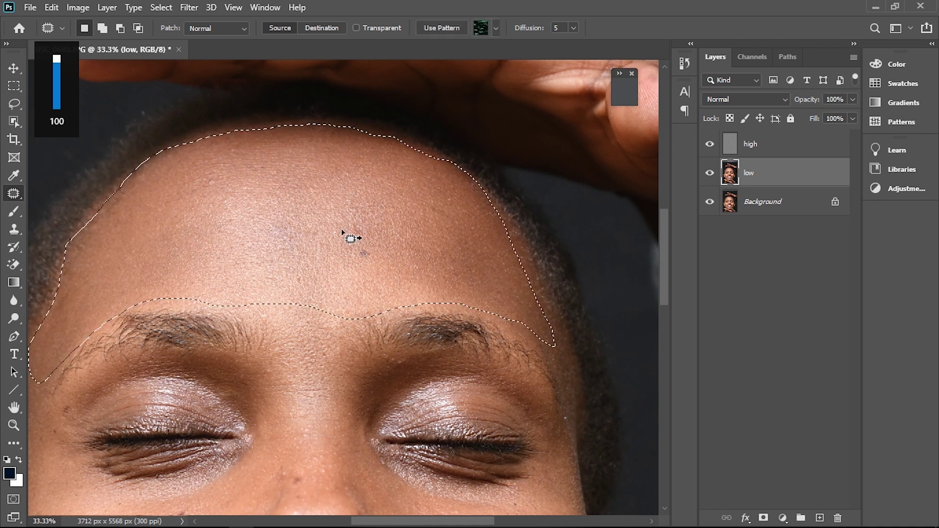
key(ctrl+0)
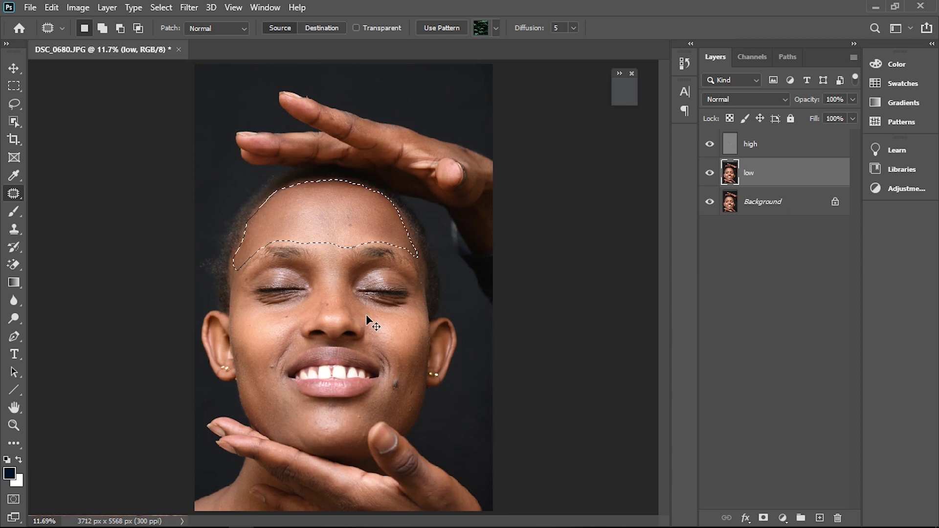
key(ctrl+plus)
key(ctrl+plus)
key(ctrl+plus)
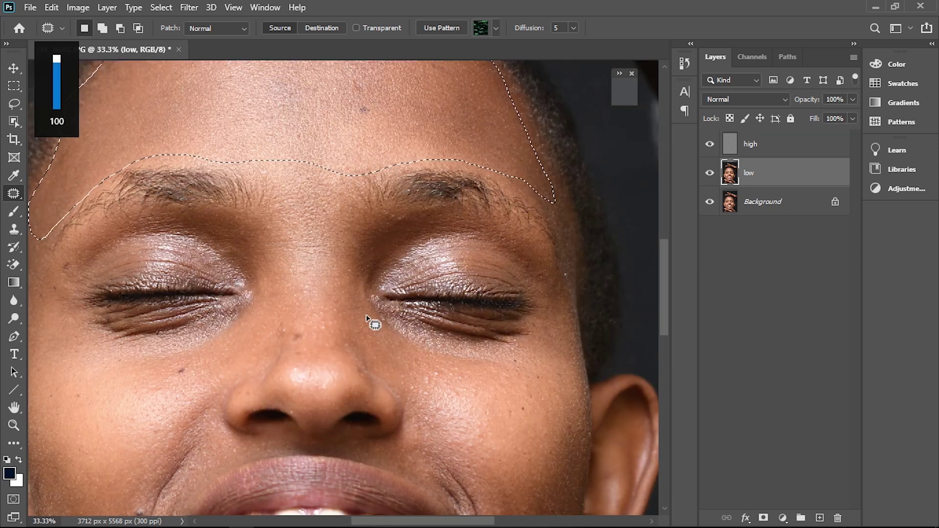
drag(664, 275, 666, 231)
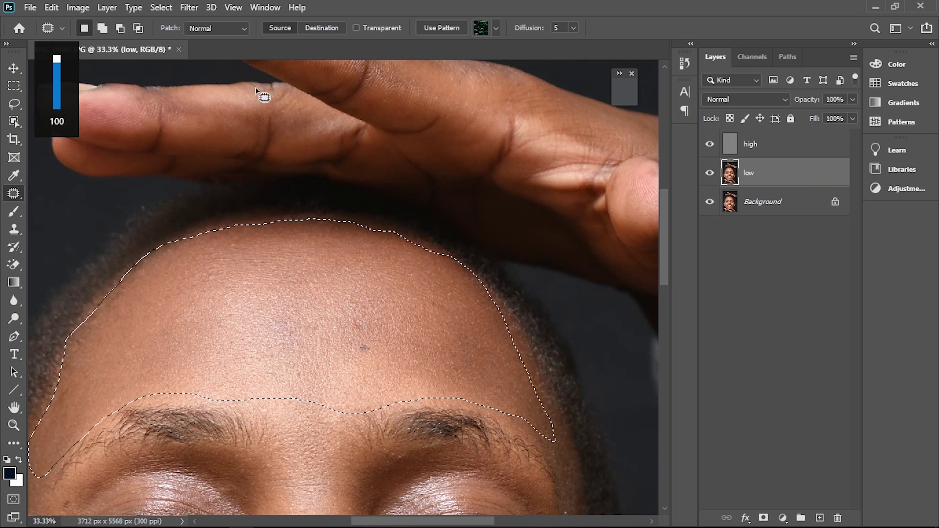
click(188, 8)
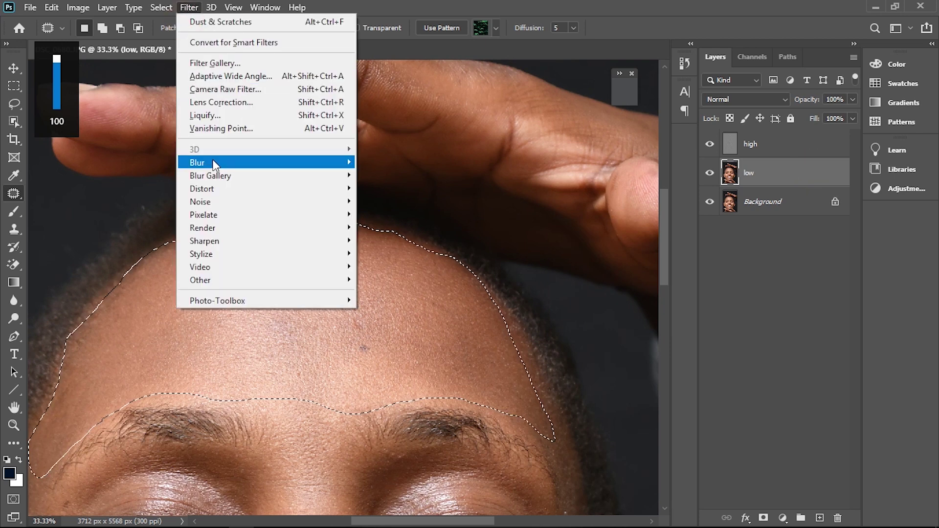
Step: Preview a Gaussian Blur on the forehead selection, settling on a 19.4-pixel radius
mouse_move(265, 162)
click(375, 216)
drag(424, 92, 594, 50)
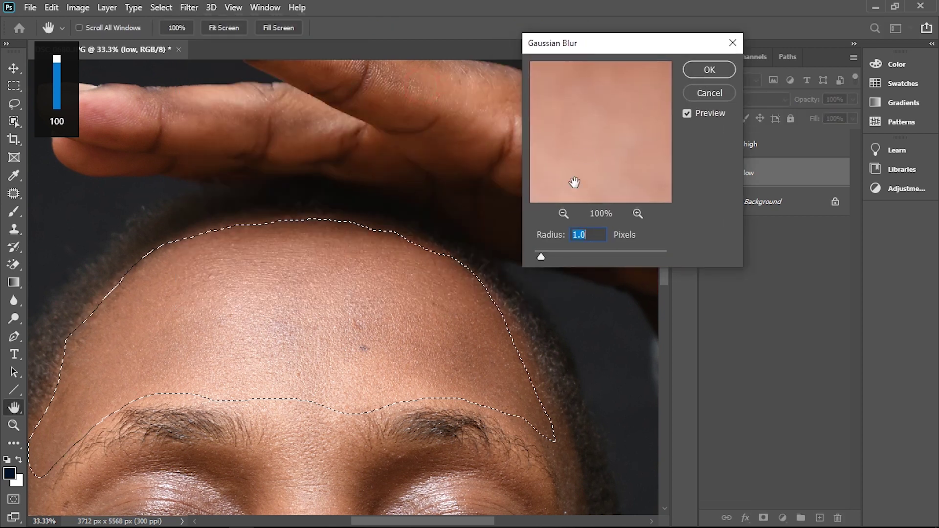
click(568, 255)
drag(578, 254, 582, 254)
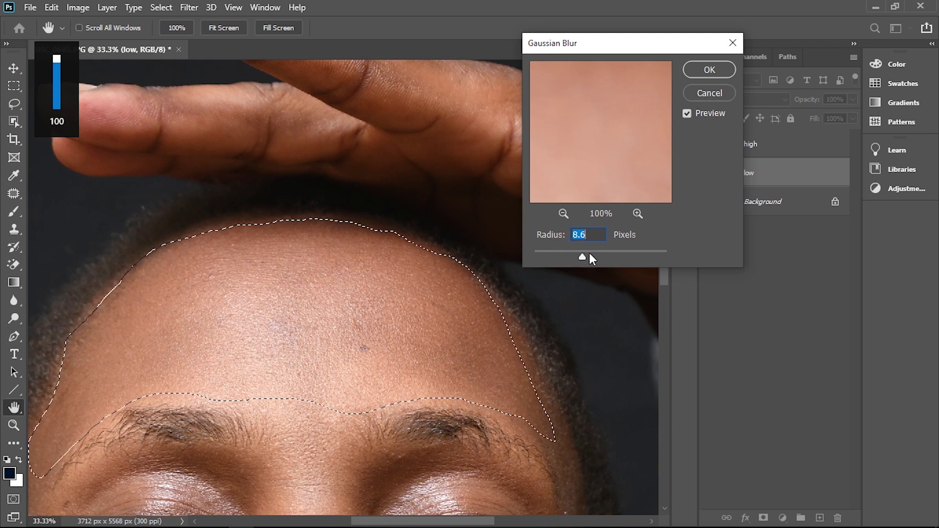
click(591, 253)
click(598, 254)
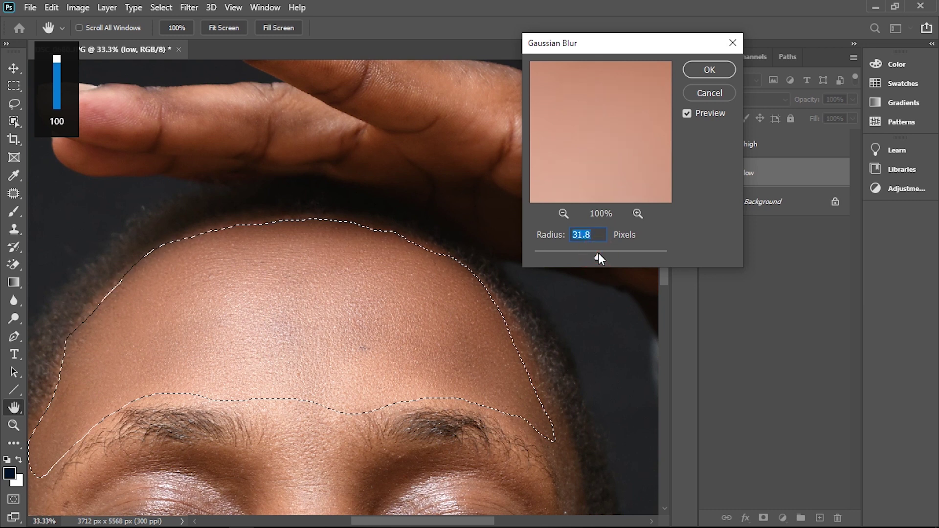
drag(598, 254, 592, 256)
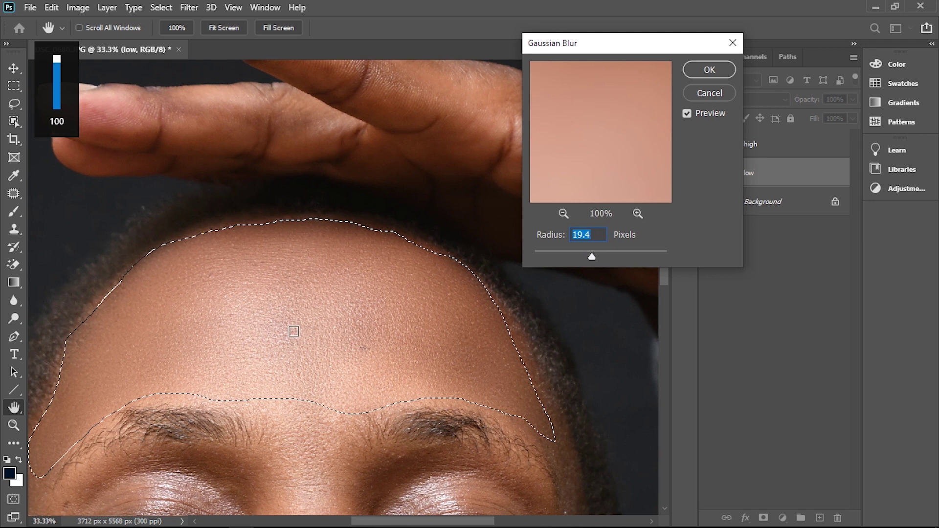
key(ctrl+plus)
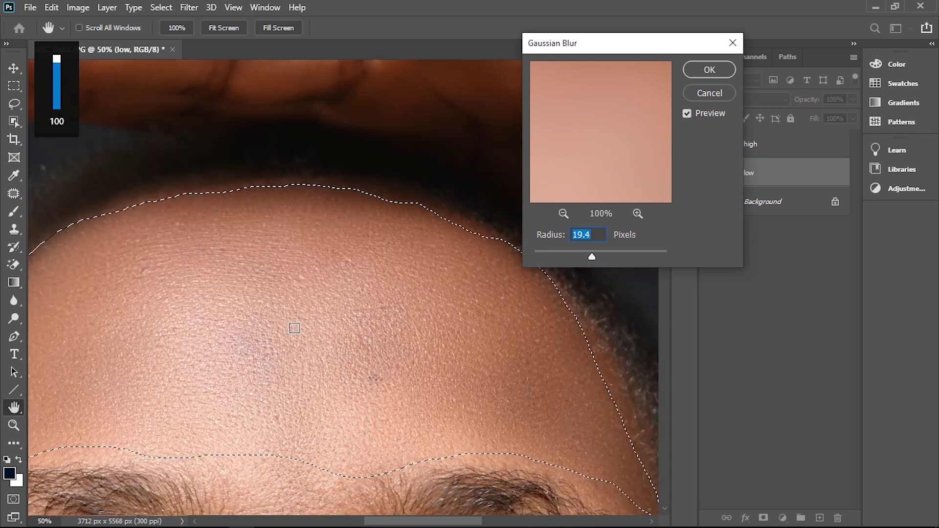
key(ctrl+minus)
key(ctrl+minus)
key(ctrl+minus)
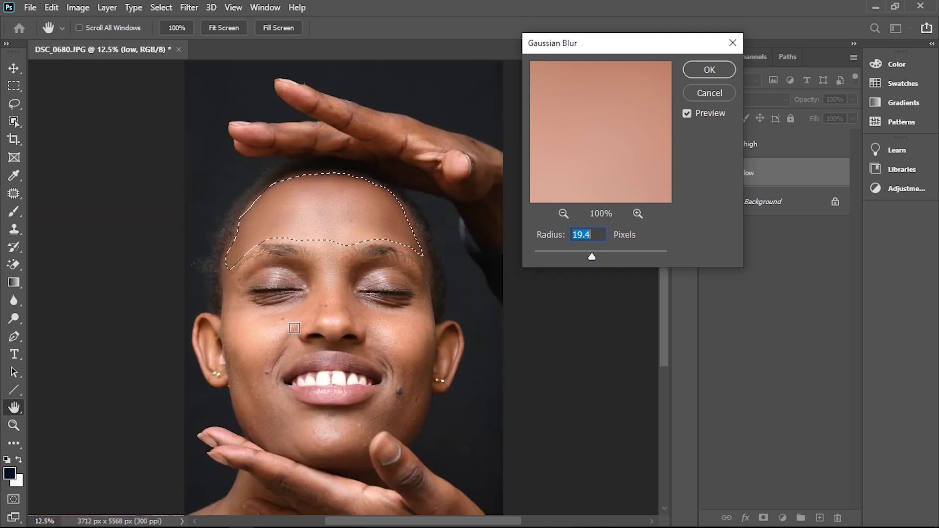
key(ctrl+plus)
key(ctrl+plus)
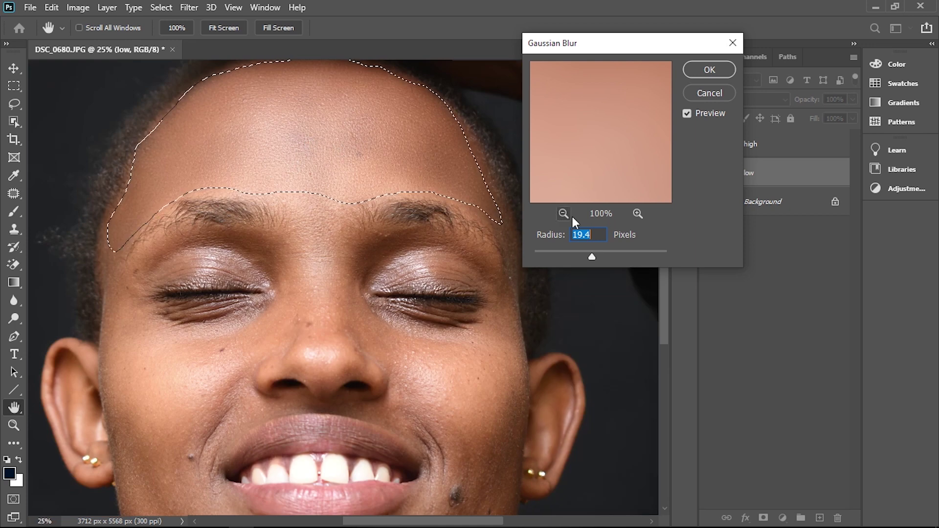
Step: Apply the 19.4-pixel blur to the forehead and clear the selection
click(710, 71)
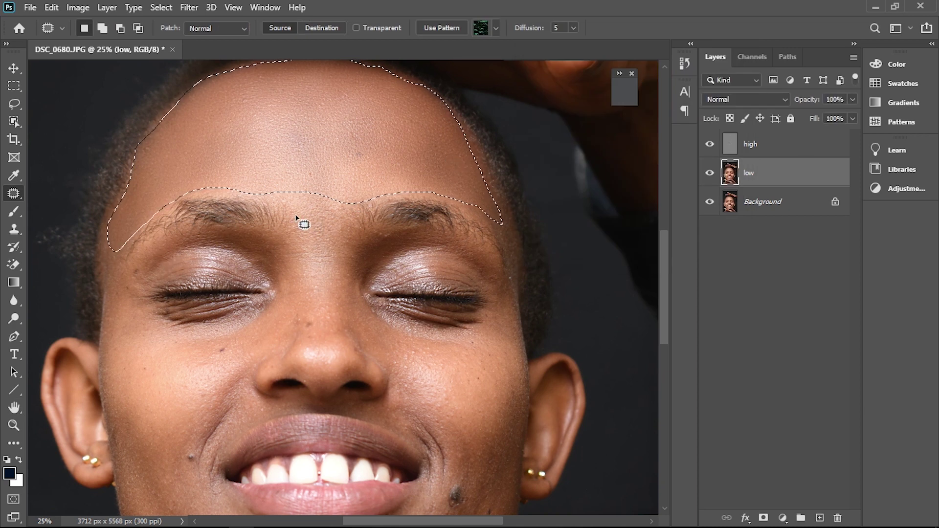
key(ctrl+plus)
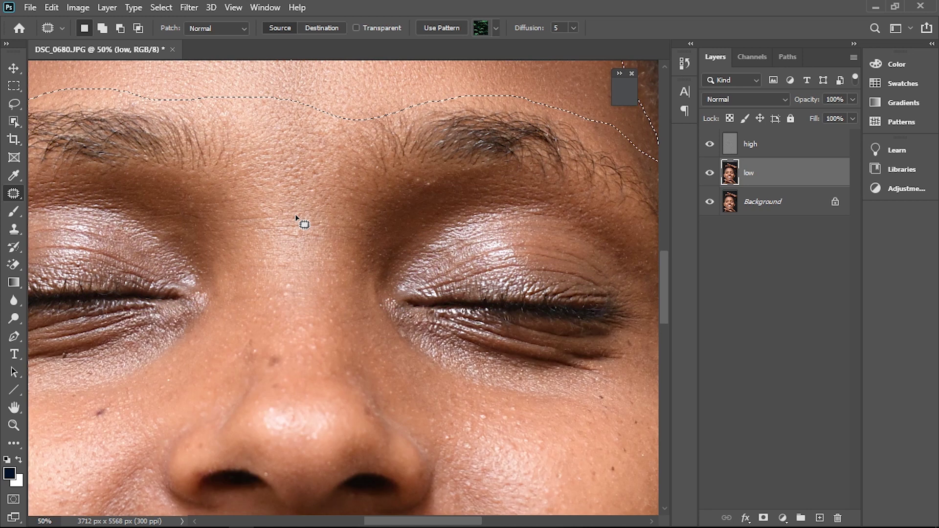
drag(661, 258, 661, 211)
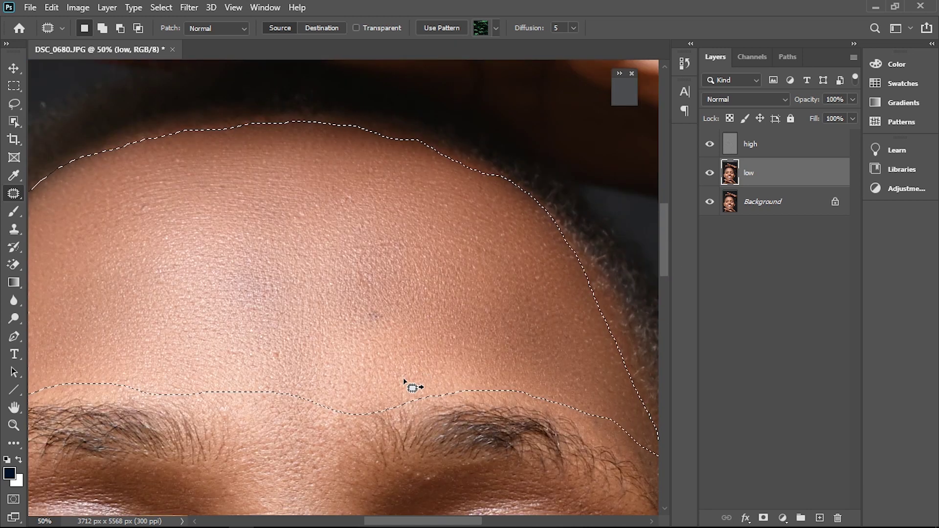
key(ctrl+d)
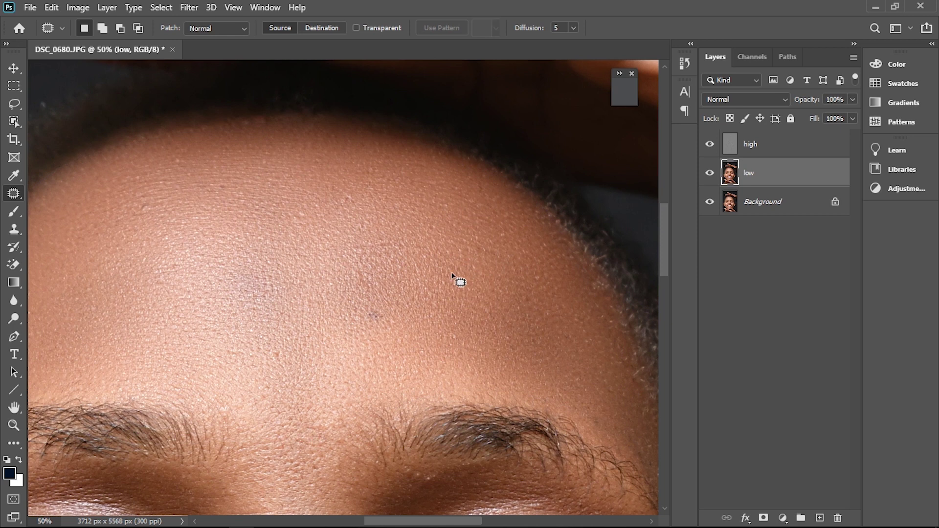
Step: Outline the nose bridge, reapply the last Gaussian Blur to it, and deselect
drag(667, 240, 665, 279)
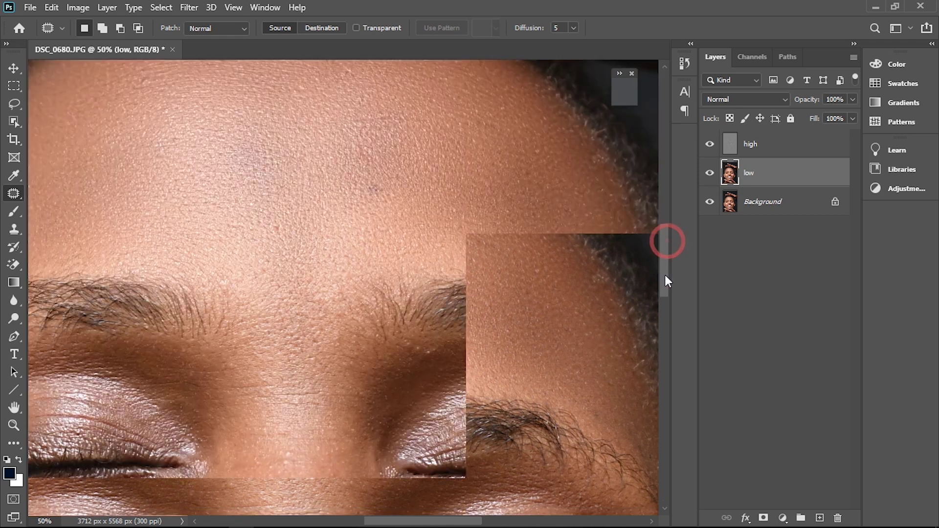
drag(220, 192, 206, 290)
drag(212, 360, 229, 473)
mouse_move(322, 472)
mouse_down()
mouse_move(352, 448)
mouse_move(373, 392)
mouse_move(372, 230)
mouse_up()
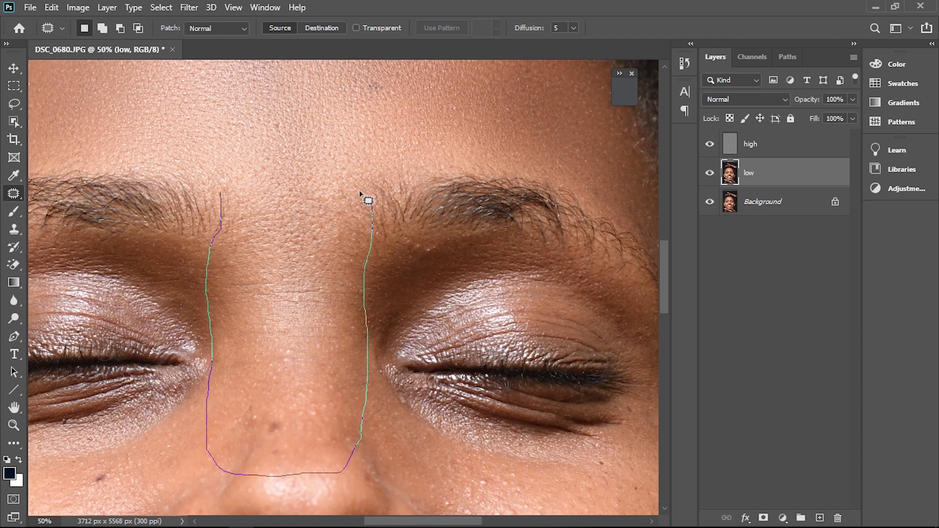
drag(331, 185, 330, 185)
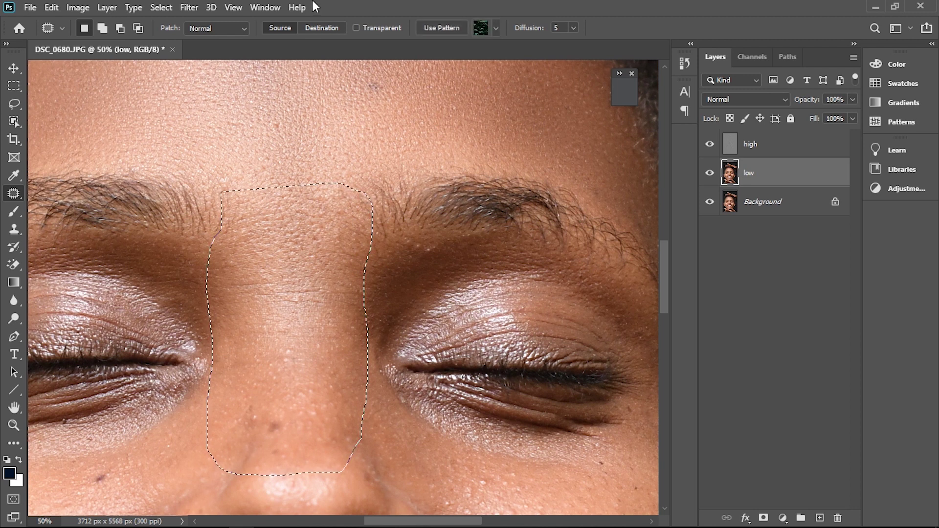
click(185, 6)
click(191, 19)
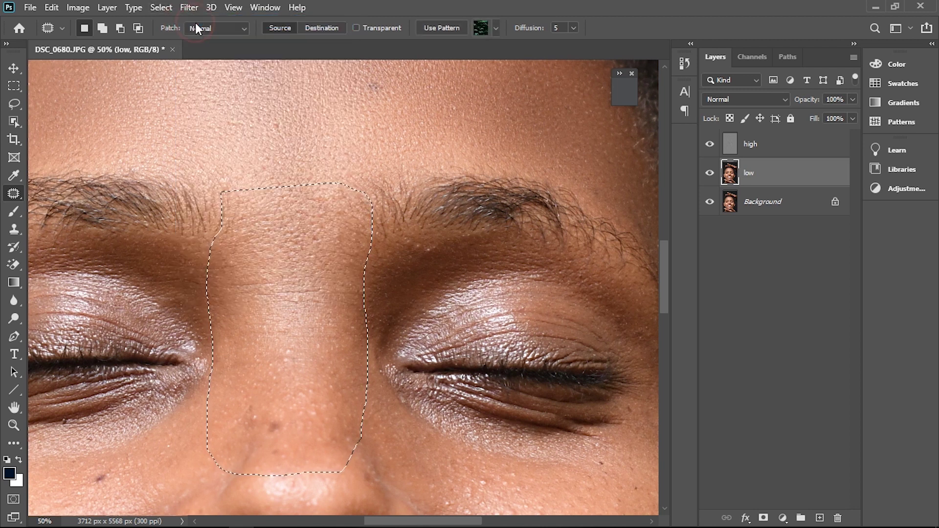
click(308, 142)
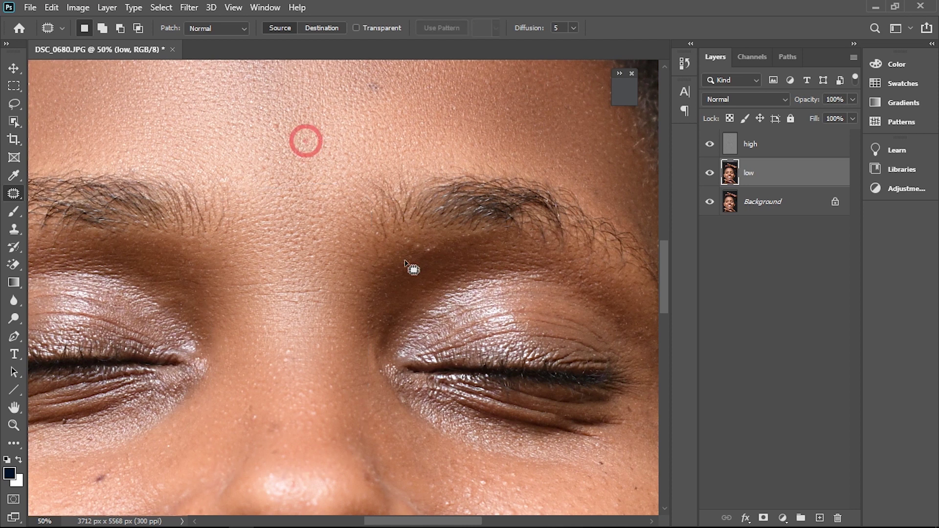
Step: Blur the crow's-feet and outer cheek beside the left eye with the 19.4-pixel Gaussian Blur
key(ctrl+0)
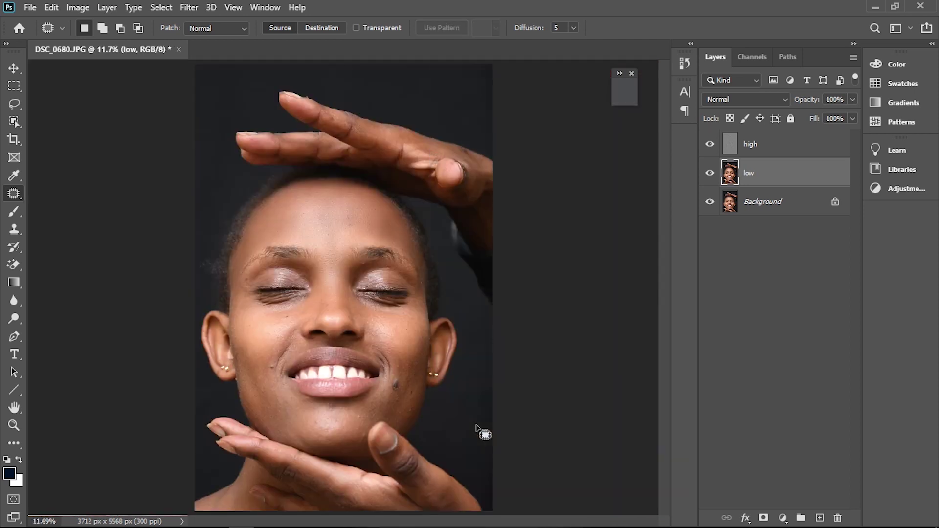
key(ctrl+plus)
key(ctrl+plus)
key(ctrl+plus)
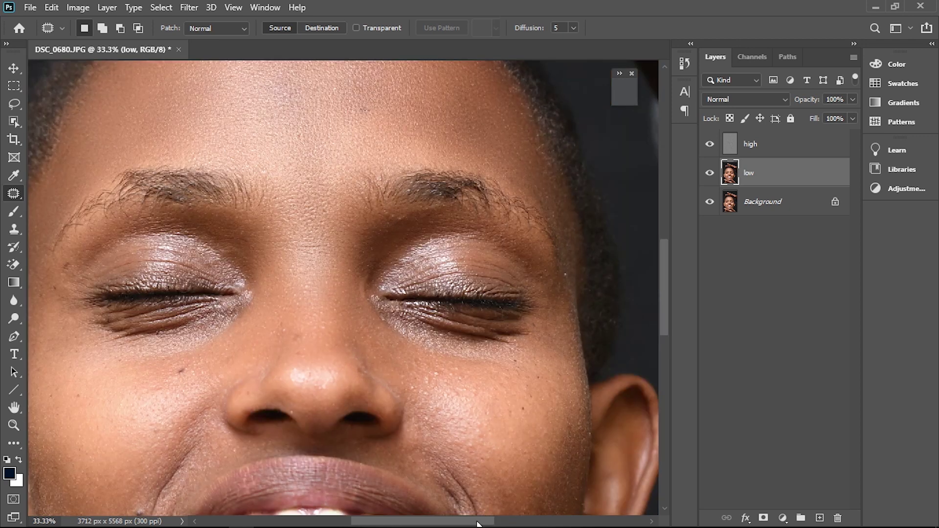
drag(478, 524, 430, 525)
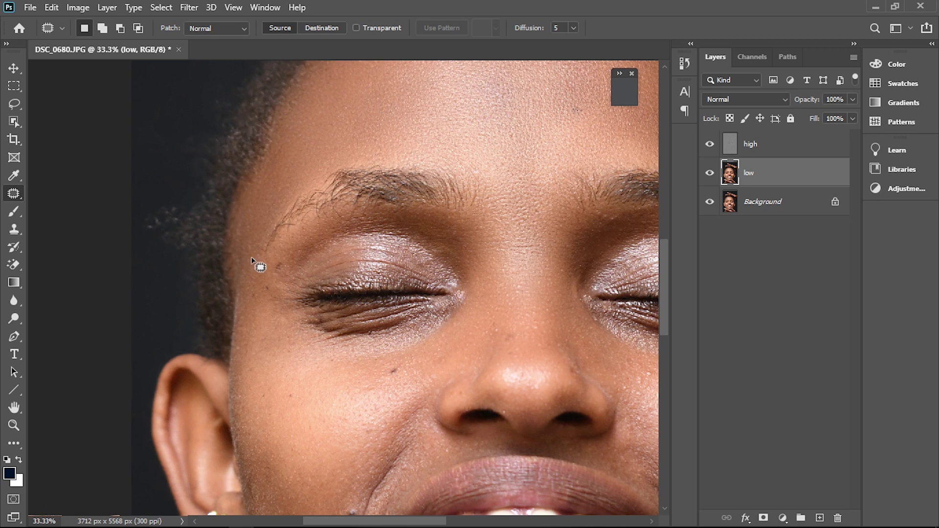
mouse_move(253, 257)
mouse_down()
mouse_move(314, 334)
mouse_move(446, 335)
mouse_move(449, 384)
mouse_move(389, 482)
mouse_move(355, 501)
mouse_up()
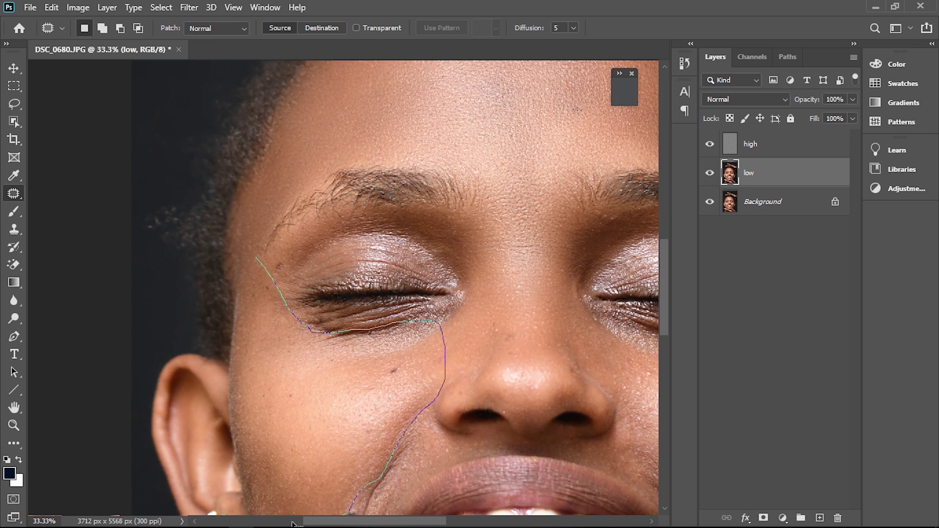
mouse_move(257, 512)
mouse_down()
mouse_move(234, 326)
mouse_move(239, 200)
mouse_move(254, 181)
mouse_move(286, 179)
mouse_move(267, 258)
mouse_move(303, 313)
mouse_up()
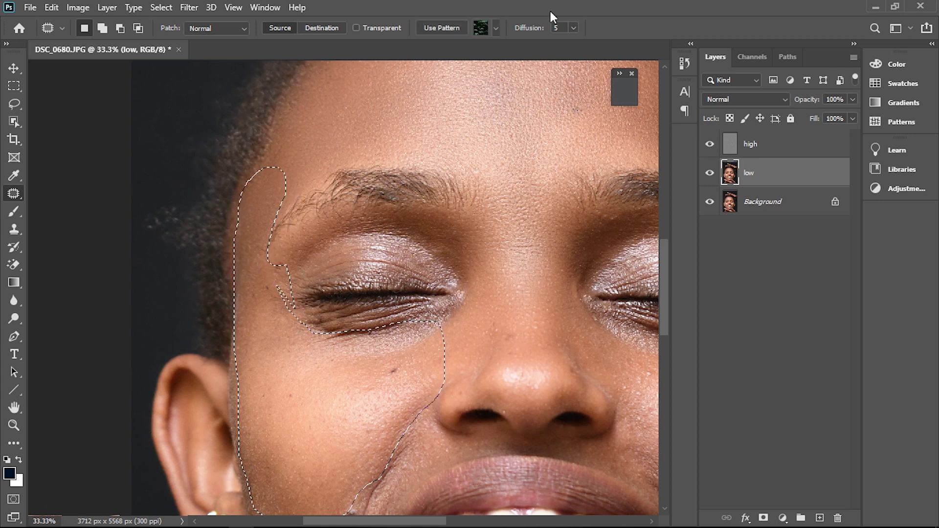
click(190, 8)
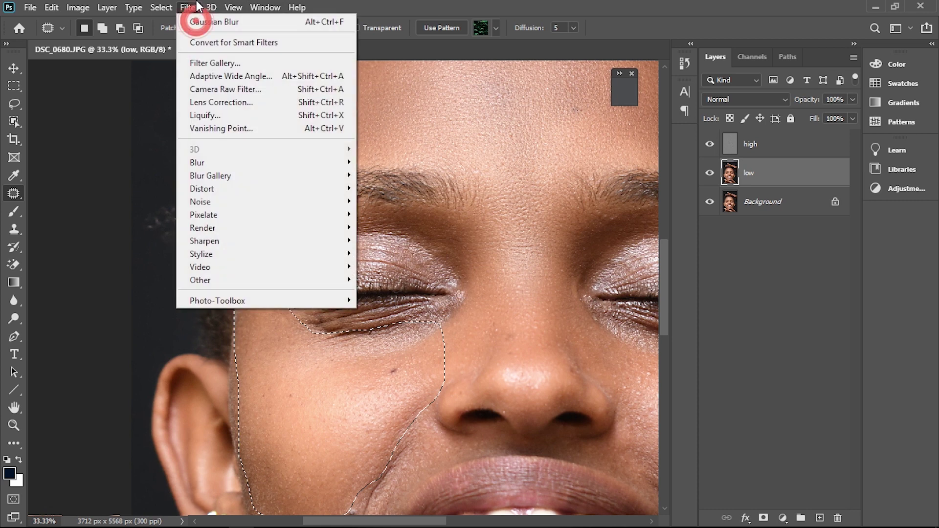
click(197, 22)
key(ctrl+d)
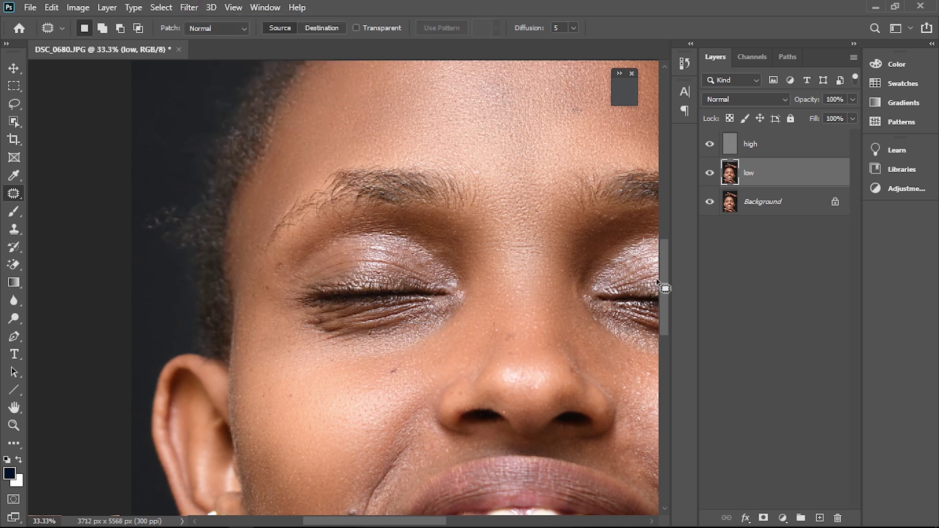
Step: Outline the lower cheek and jawline by the left ear and give it the same Gaussian Blur
drag(662, 281, 663, 333)
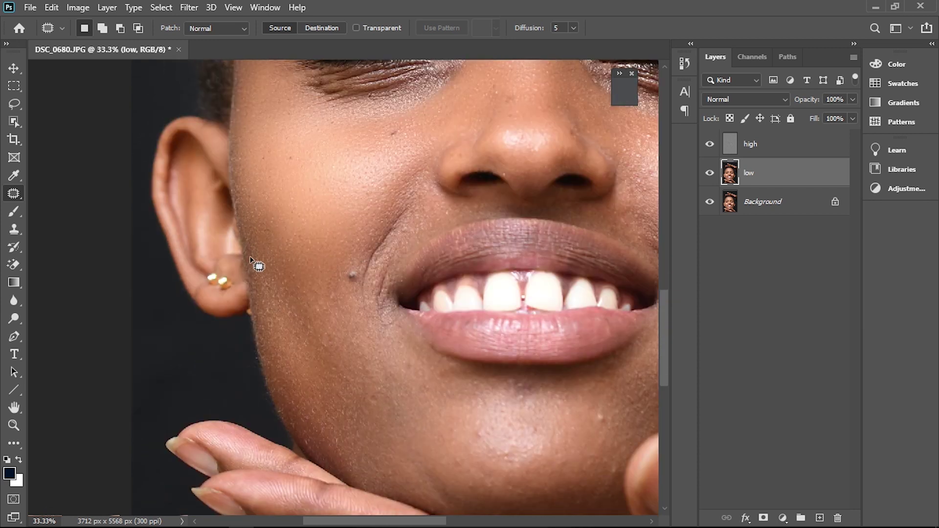
mouse_move(251, 279)
mouse_down()
mouse_move(304, 447)
mouse_move(367, 486)
mouse_move(480, 480)
mouse_move(489, 445)
mouse_move(403, 324)
mouse_move(377, 256)
mouse_move(351, 265)
mouse_move(251, 251)
mouse_up()
click(188, 7)
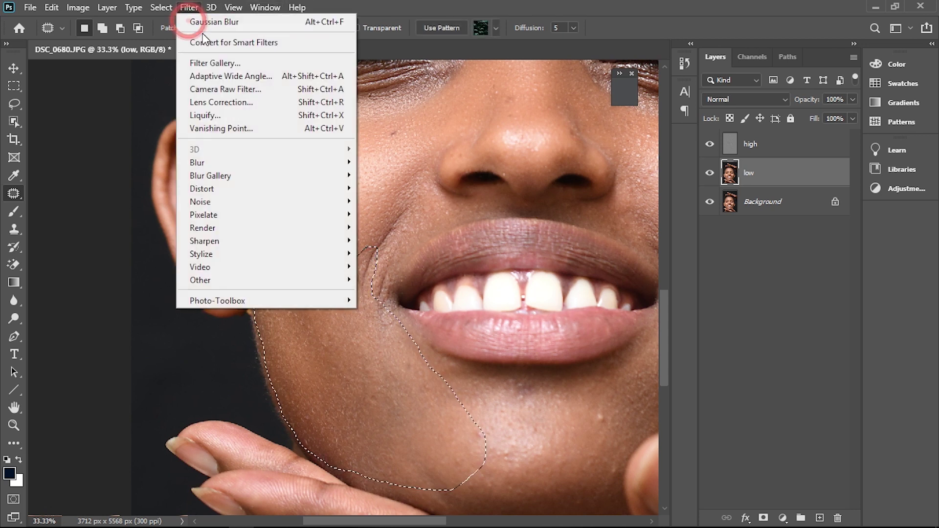
key(Escape)
click(331, 218)
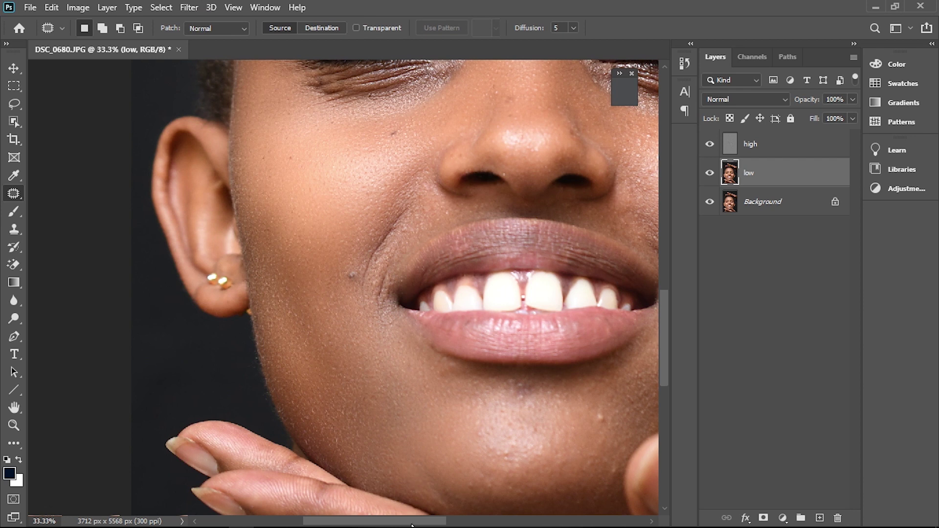
drag(414, 522, 473, 522)
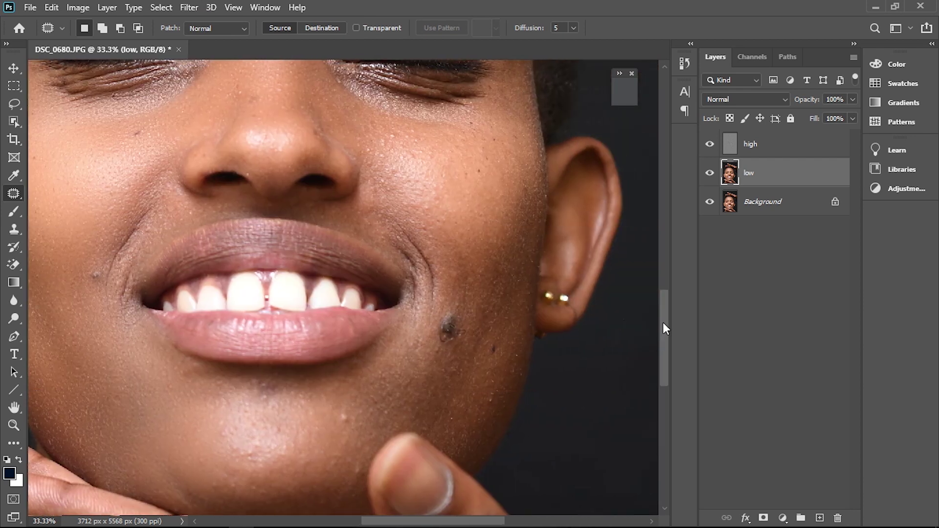
Step: Select the right cheek around the mole from nose to jaw, excluding the eyelid
drag(665, 327, 665, 318)
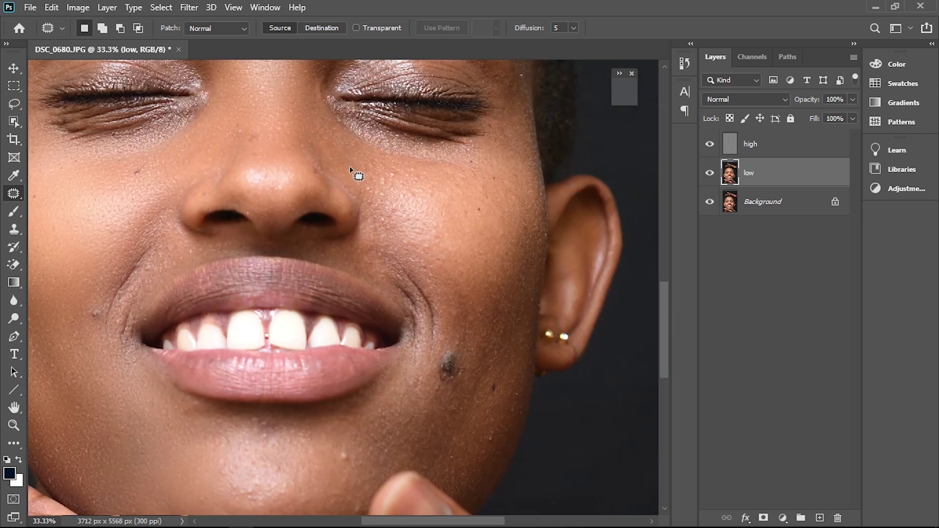
mouse_move(347, 169)
mouse_down()
mouse_move(415, 364)
mouse_move(398, 455)
mouse_move(438, 483)
mouse_move(483, 491)
mouse_move(516, 453)
mouse_move(530, 411)
mouse_move(544, 212)
mouse_move(521, 97)
mouse_move(508, 120)
mouse_move(469, 131)
mouse_move(383, 103)
mouse_up()
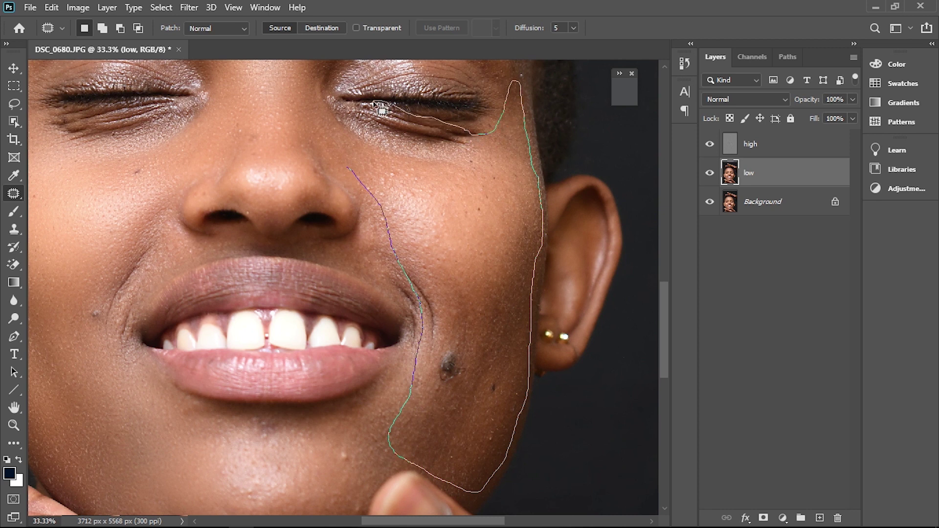
drag(355, 137, 355, 139)
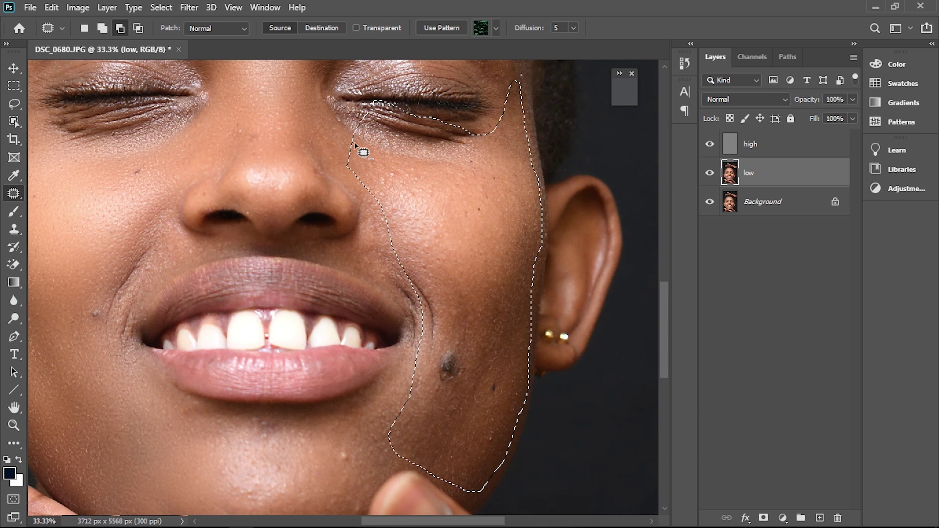
drag(455, 89, 465, 98)
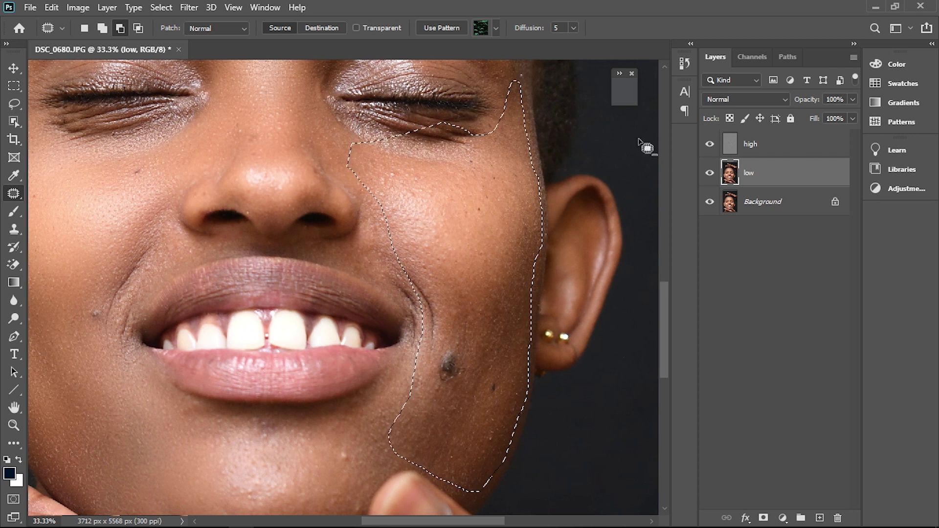
Step: Apply the same Gaussian Blur to the cheek, restore New Selection mode and deselect
click(189, 8)
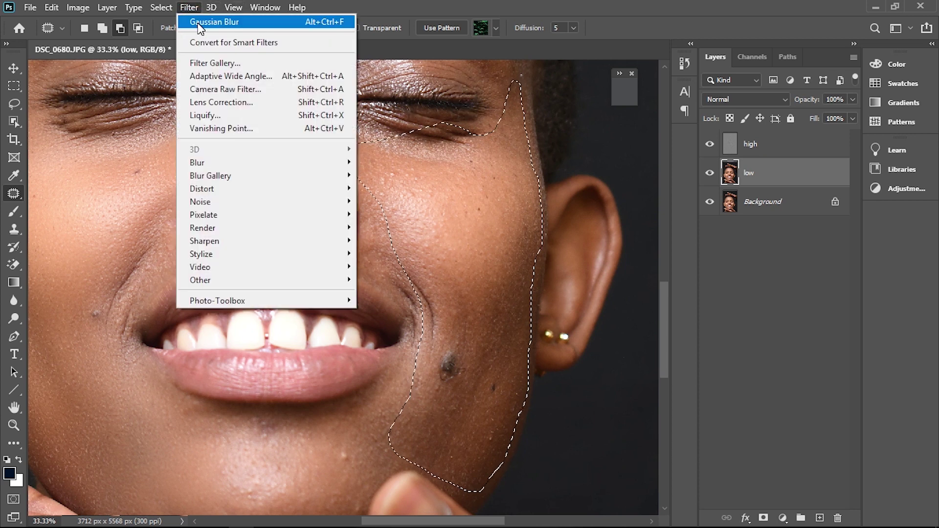
key(Escape)
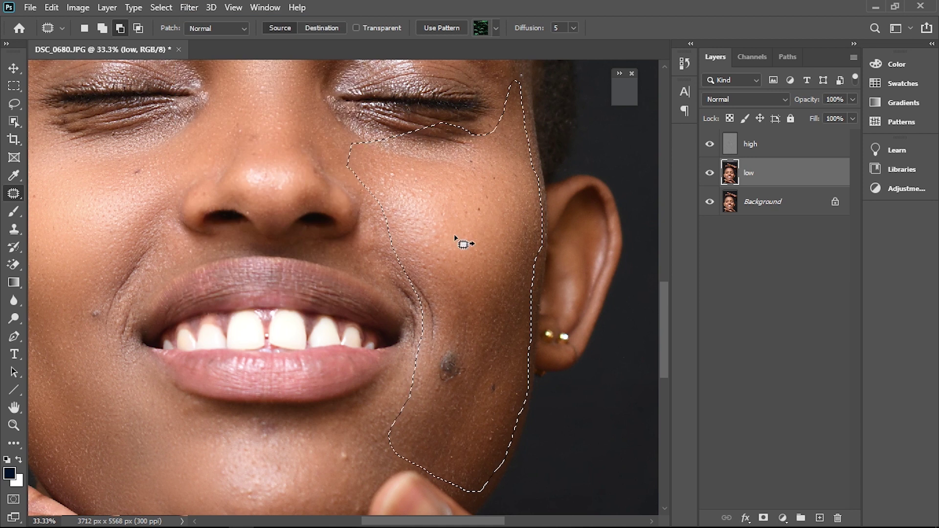
click(333, 123)
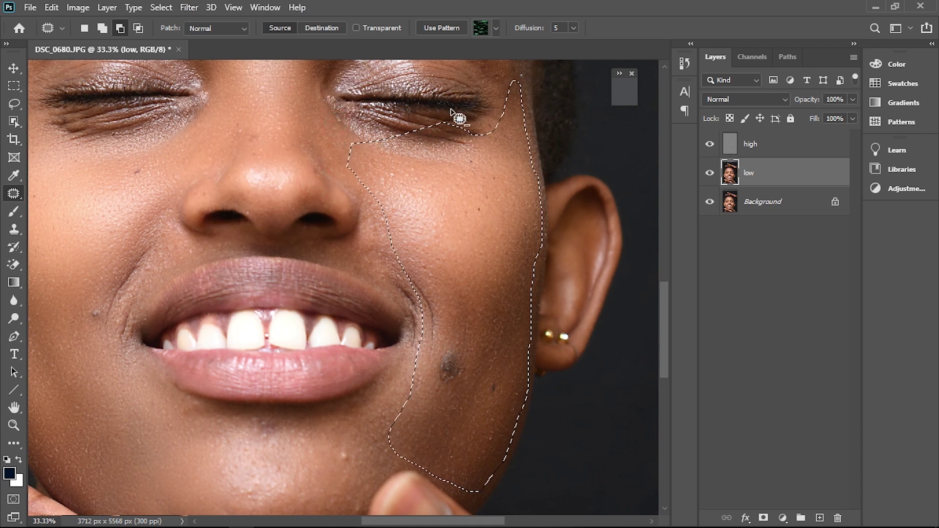
click(84, 28)
click(310, 142)
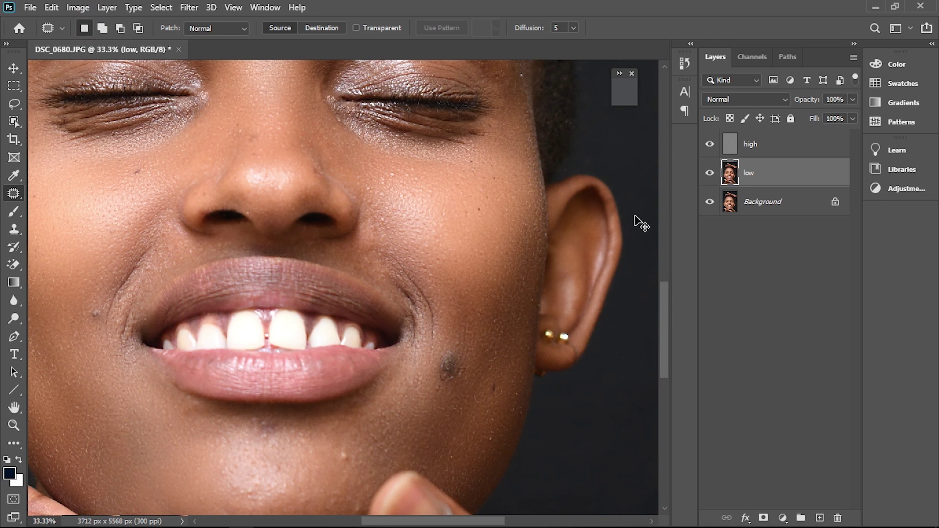
key(ctrl+0)
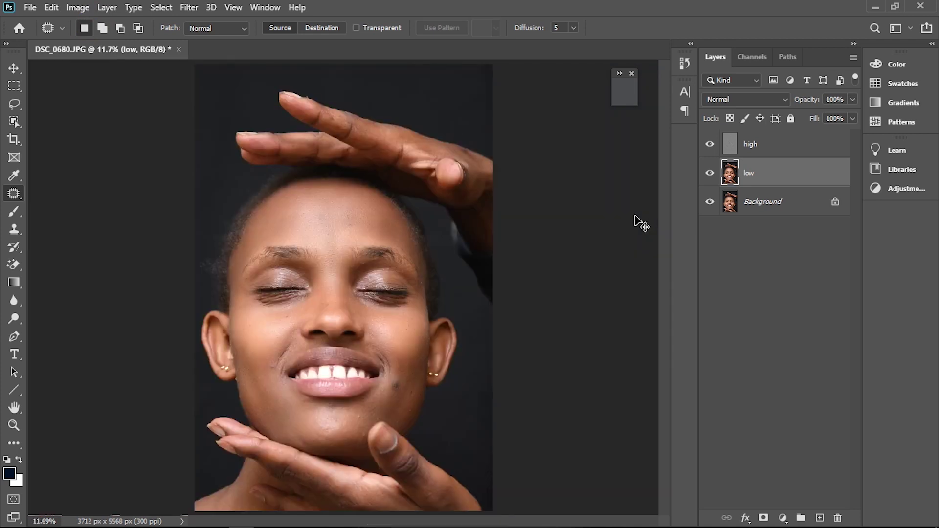
Step: Select the nose tip, sides and nostrils and reapply the same Gaussian Blur
key(ctrl+plus)
key(ctrl+plus)
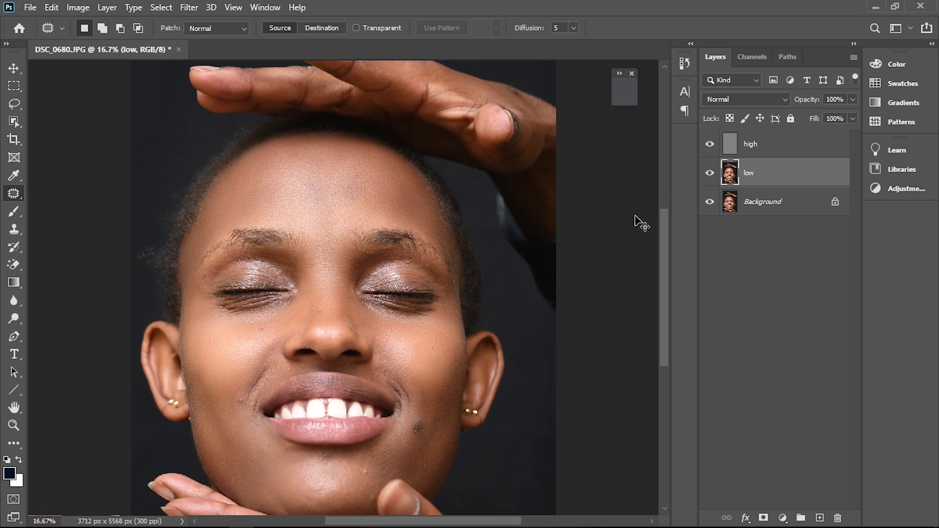
key(ctrl+plus)
key(ctrl+plus)
drag(669, 256, 664, 301)
mouse_move(286, 167)
mouse_down()
mouse_move(234, 258)
mouse_move(294, 236)
mouse_move(325, 253)
mouse_move(392, 242)
mouse_up()
drag(398, 196, 327, 149)
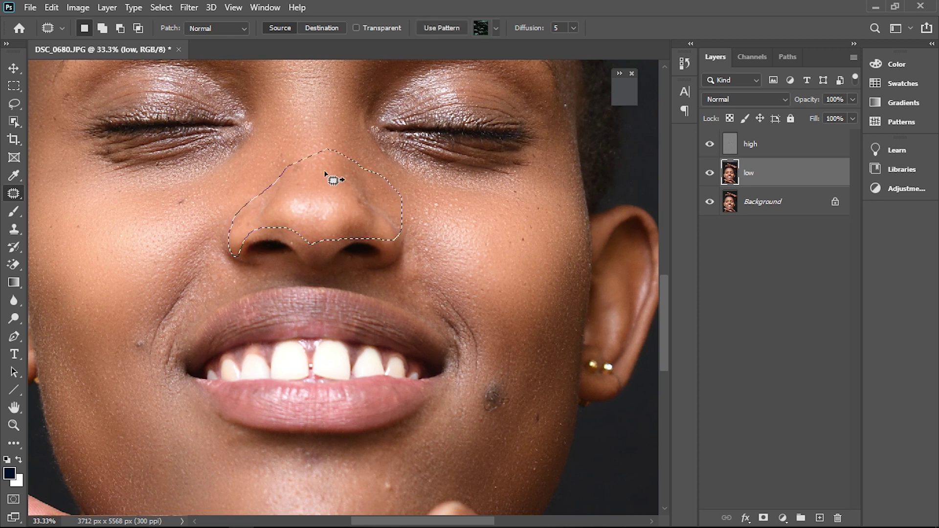
click(195, 9)
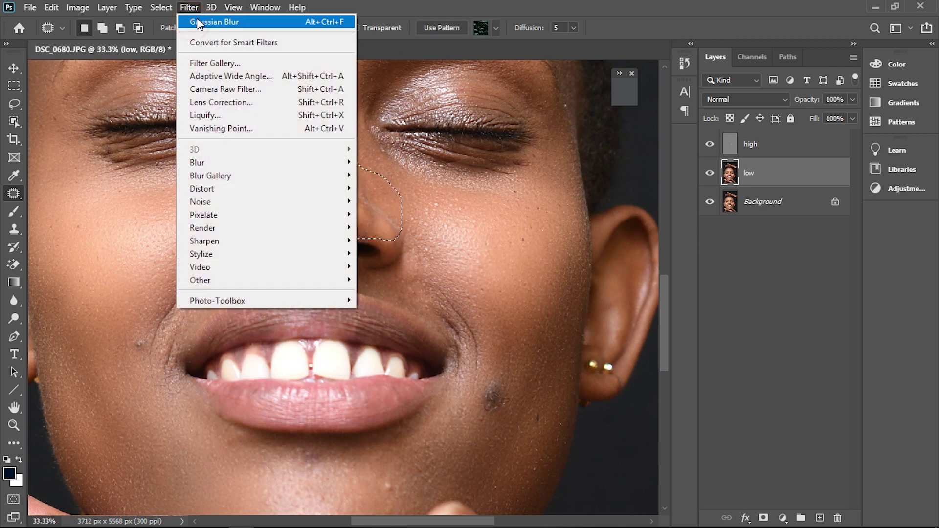
click(196, 24)
key(ctrl+d)
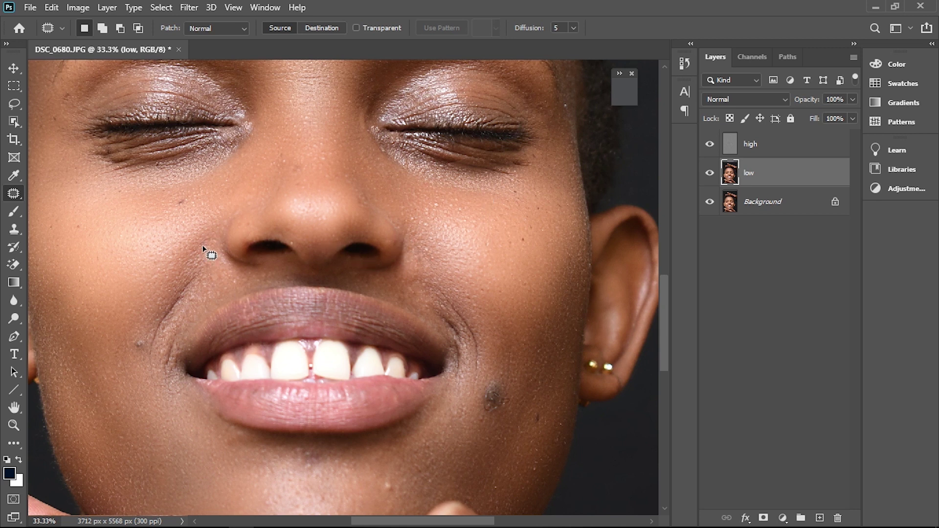
Step: Blur the skin from beside the nose to the lip corner and the cheek by the mouth
drag(202, 247, 216, 252)
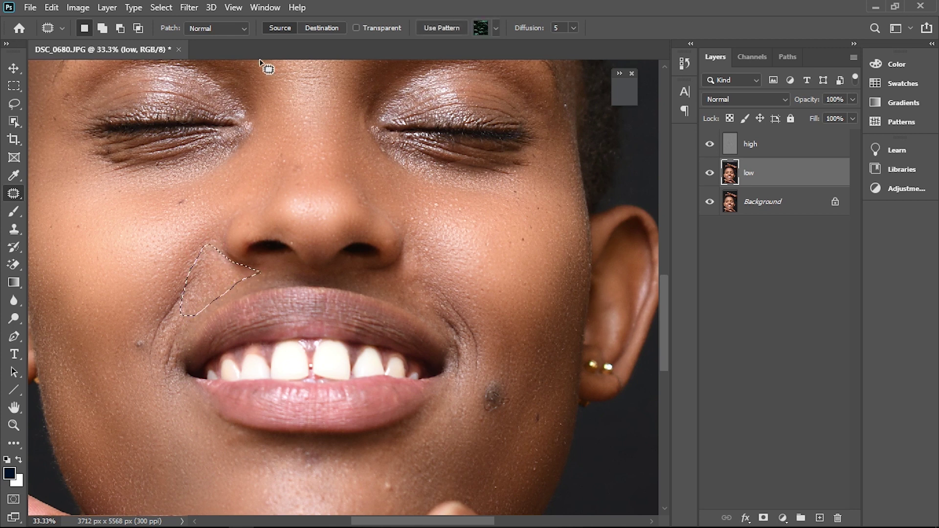
click(189, 7)
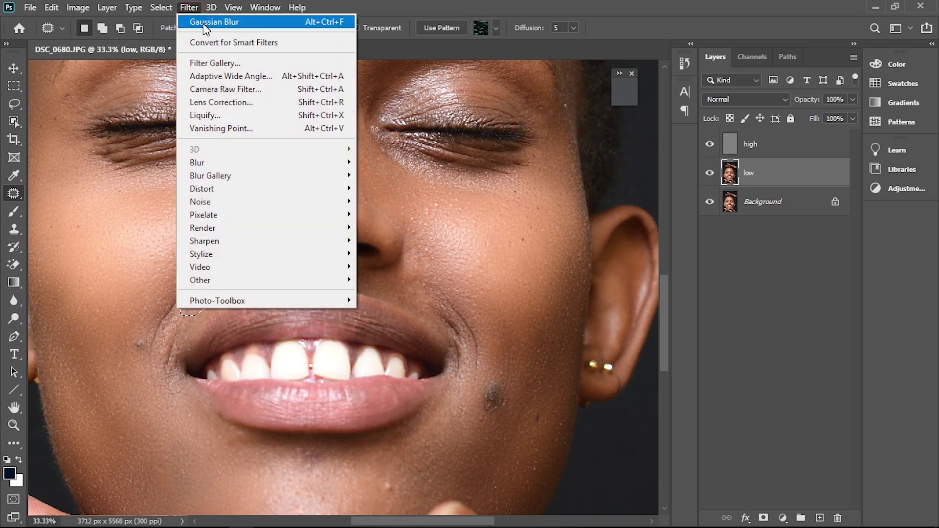
click(208, 23)
click(389, 200)
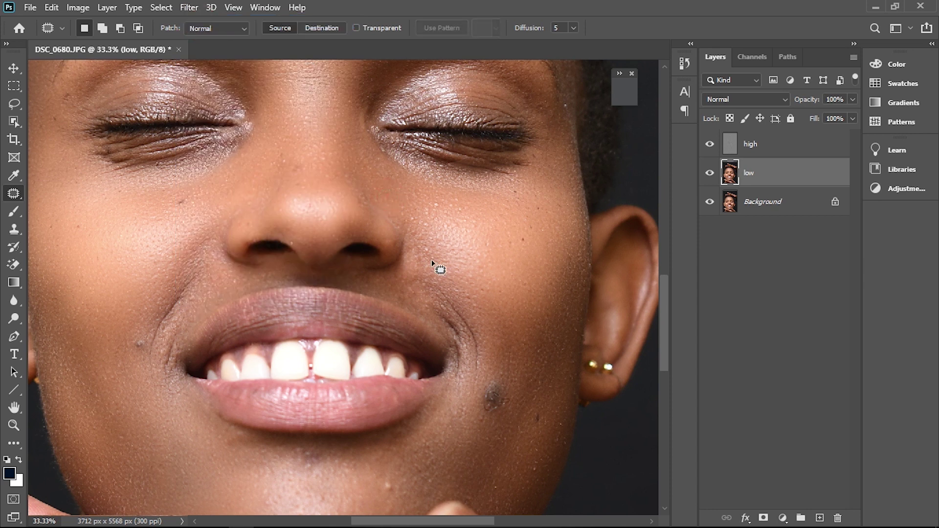
mouse_move(432, 263)
mouse_down()
mouse_move(444, 331)
mouse_move(410, 235)
mouse_up()
drag(396, 268, 400, 272)
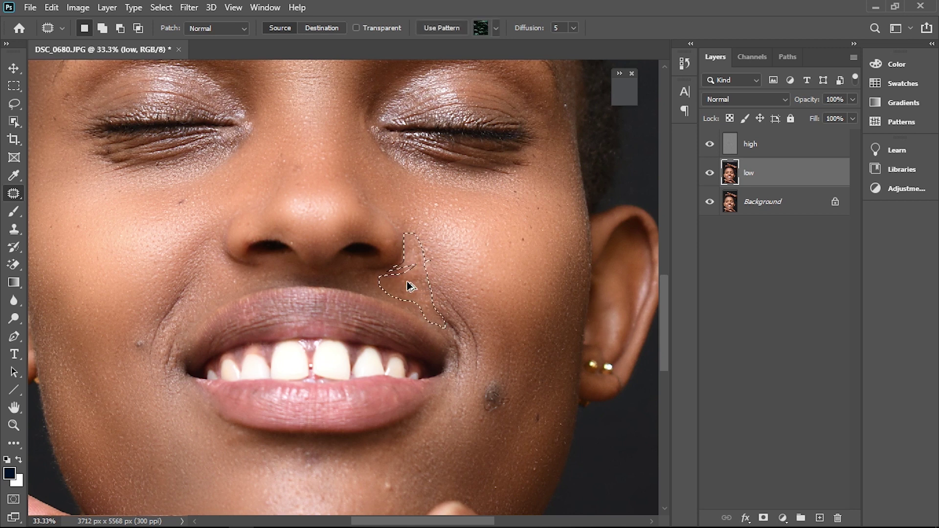
click(489, 224)
Step: Blur the chin below the lower lip with the same Gaussian Blur
drag(664, 296, 669, 336)
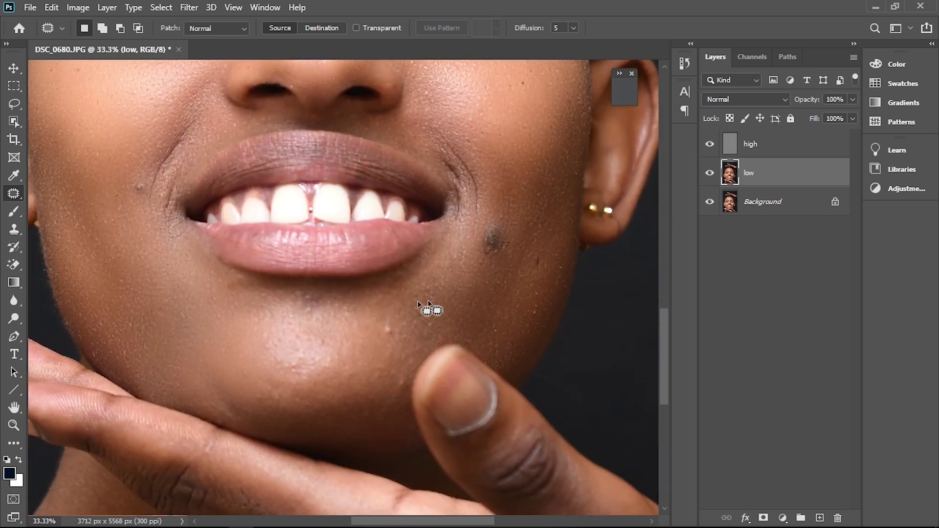
mouse_move(235, 283)
mouse_down()
mouse_move(410, 338)
mouse_move(256, 434)
mouse_move(184, 358)
mouse_up()
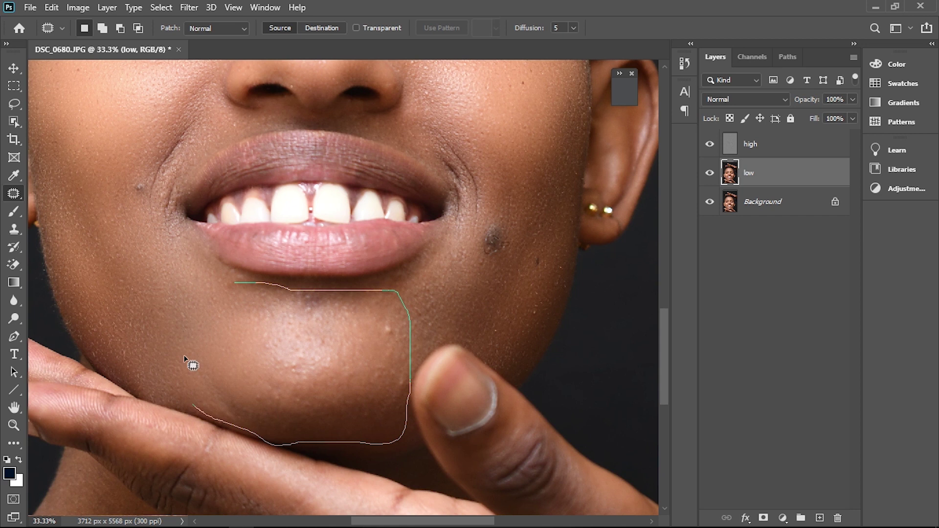
drag(180, 306, 233, 279)
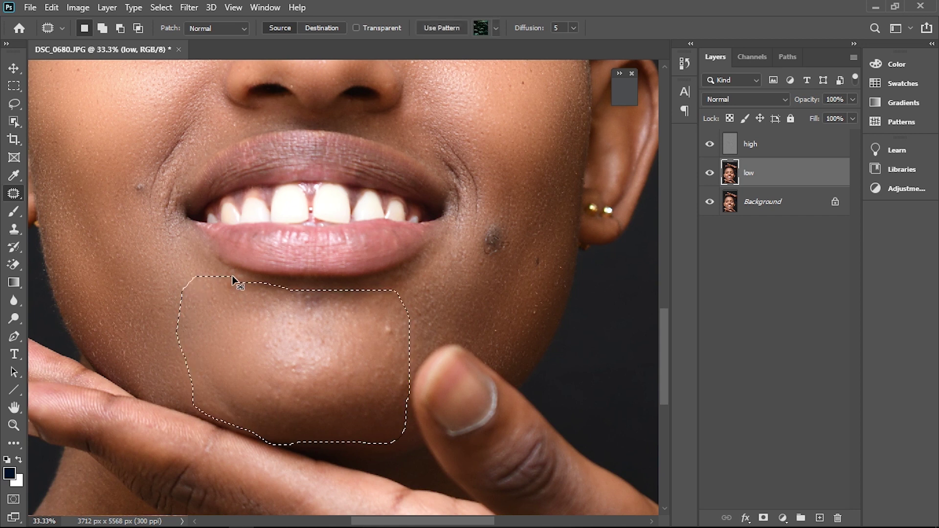
key(ctrl+d)
click(430, 265)
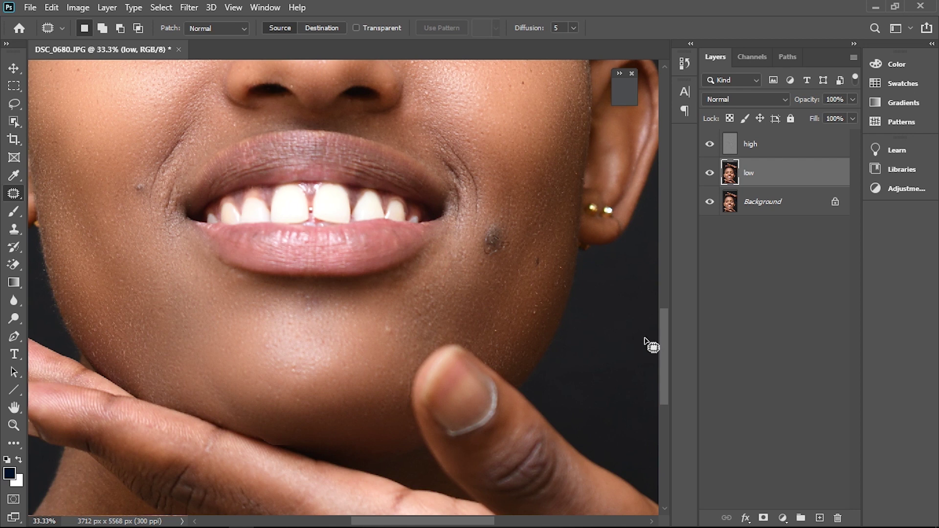
drag(663, 341, 664, 285)
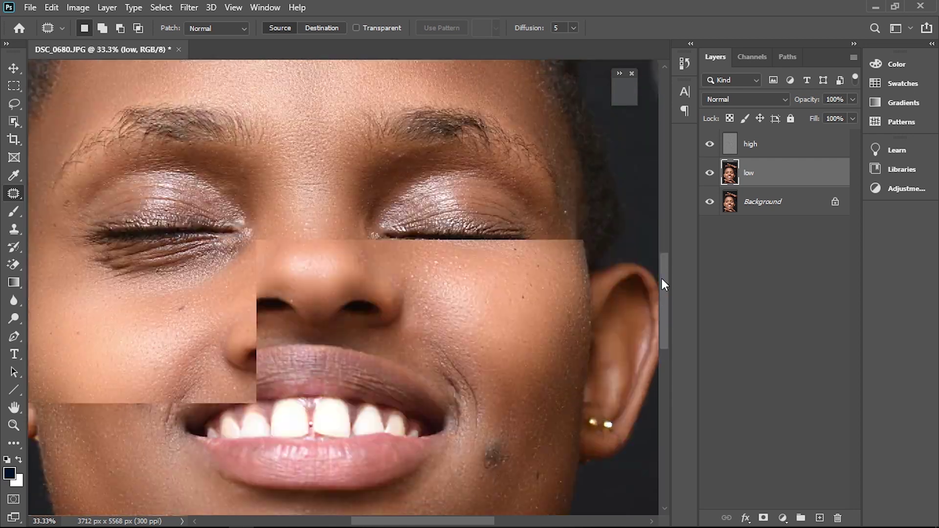
key(ctrl+0)
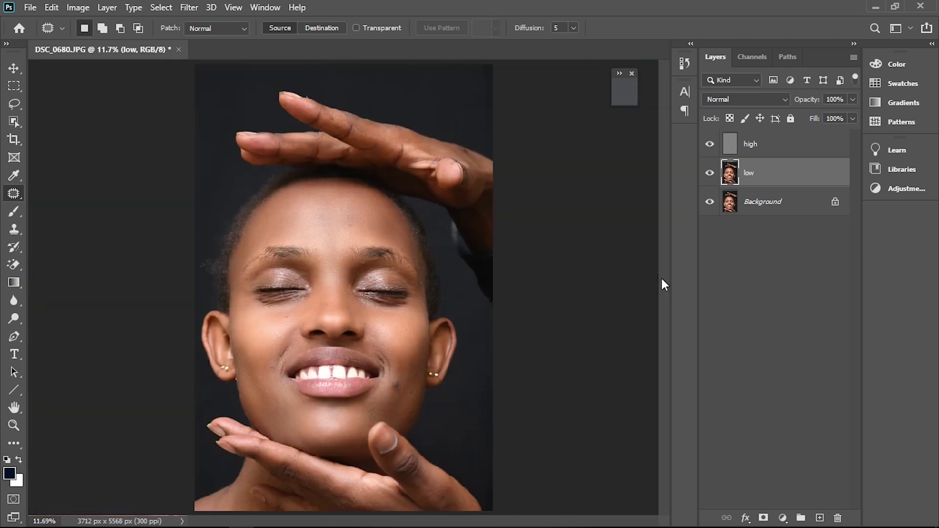
key(ctrl+plus)
key(ctrl+plus)
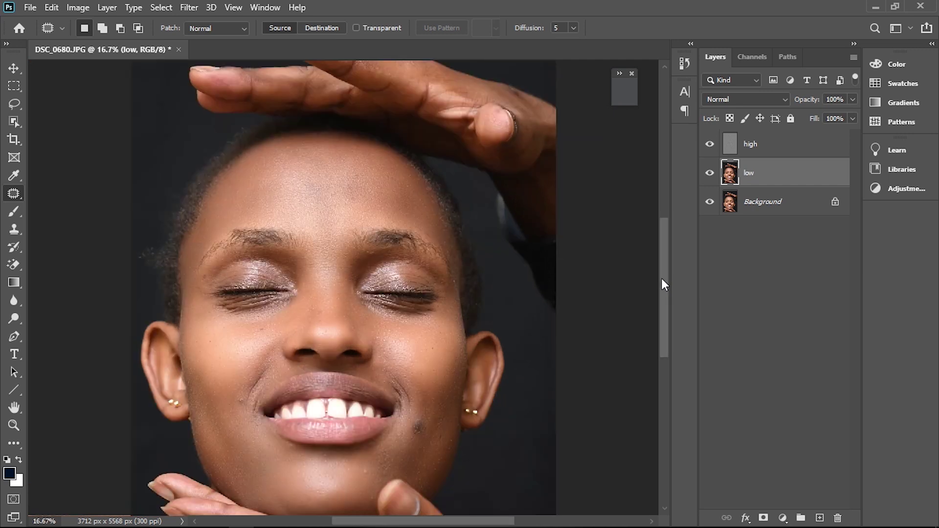
key(ctrl+plus)
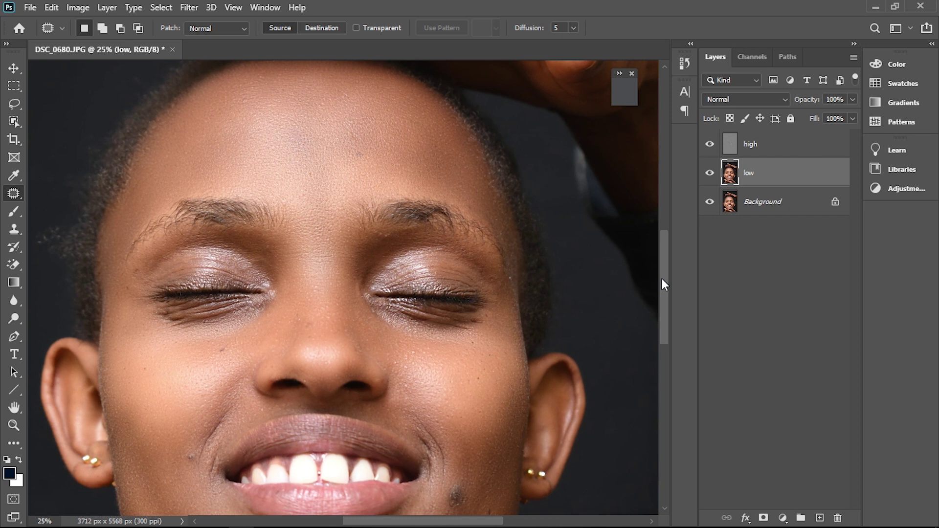
Step: Blur the temple skin from the eyebrow end past the eye corner
key(ctrl+plus)
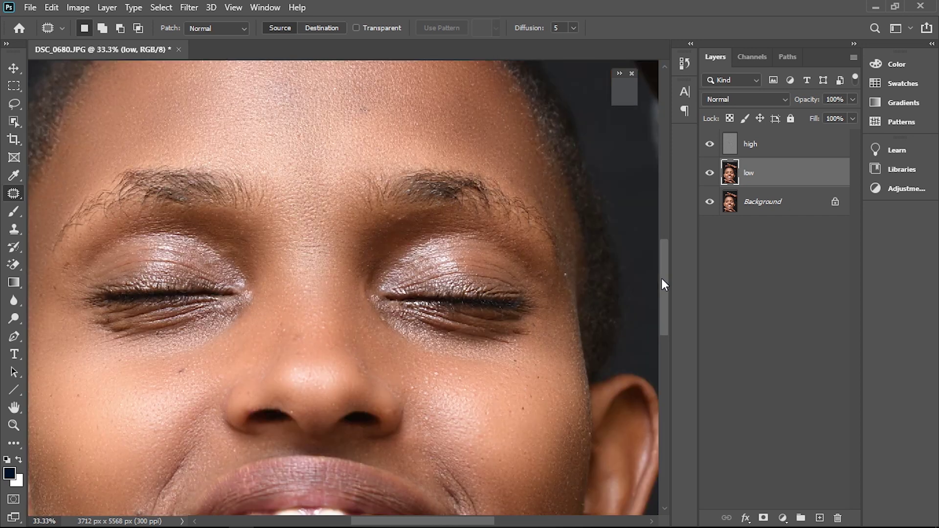
drag(528, 188, 580, 265)
drag(579, 263, 522, 150)
click(464, 104)
Step: Blur the neck skin below the fingers with the same Gaussian Blur
drag(664, 273, 667, 372)
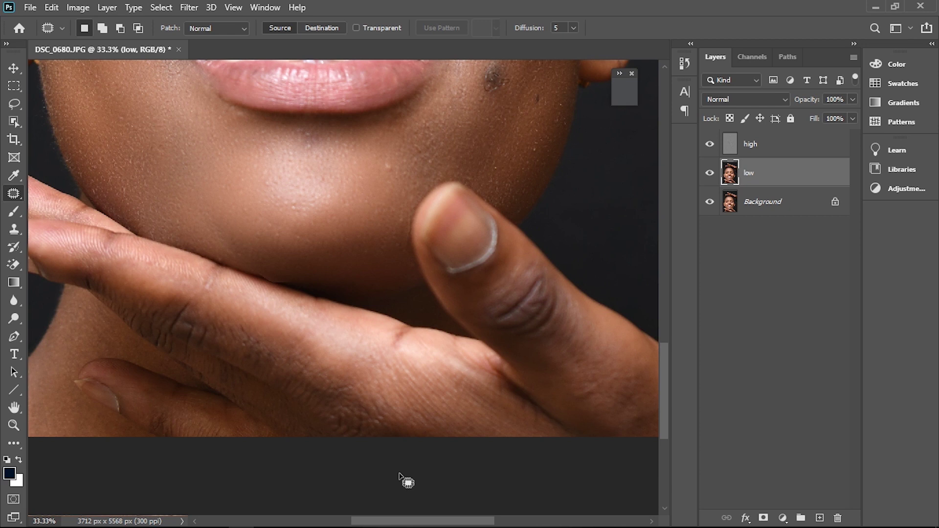
drag(404, 520, 343, 522)
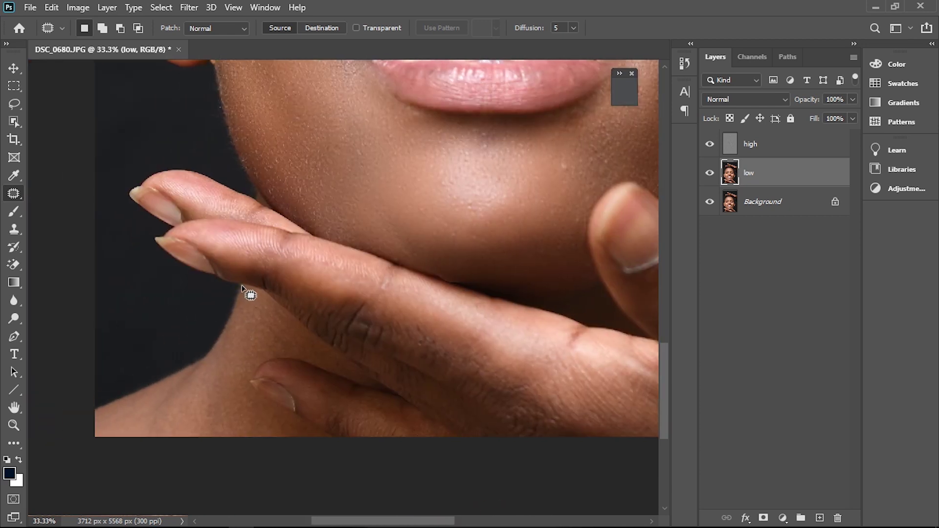
mouse_move(243, 288)
mouse_down()
mouse_move(196, 368)
mouse_move(238, 448)
mouse_move(258, 420)
mouse_move(254, 388)
mouse_move(279, 337)
mouse_move(244, 289)
mouse_up()
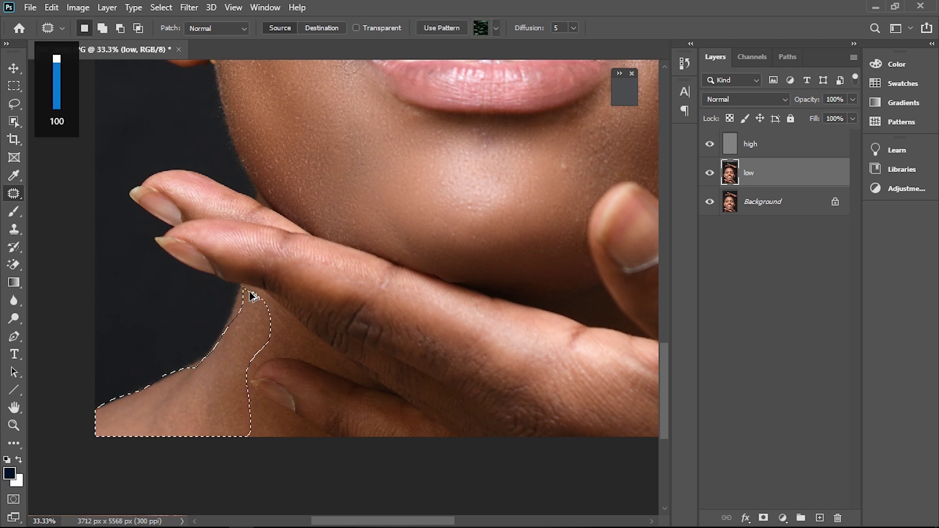
click(379, 279)
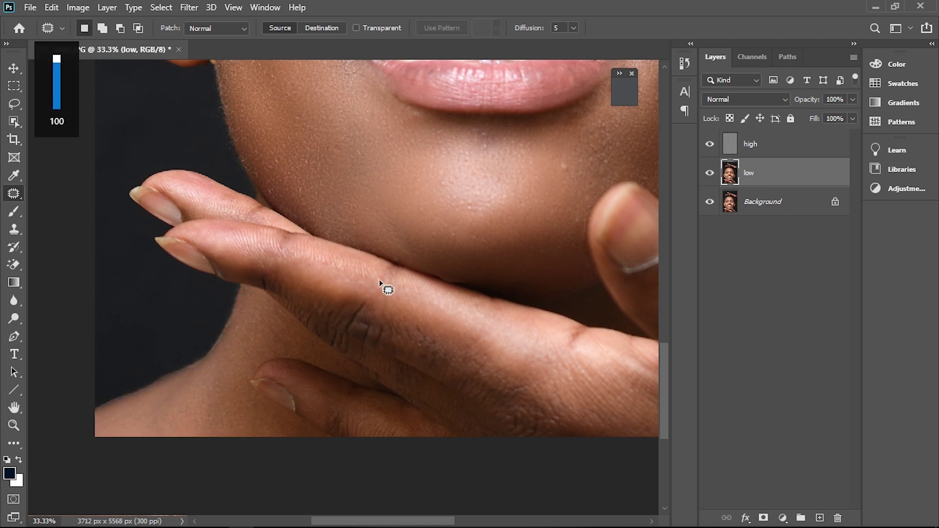
Step: Outline the upper hand along the raised index finger and apply the same Gaussian Blur
key(ctrl+0)
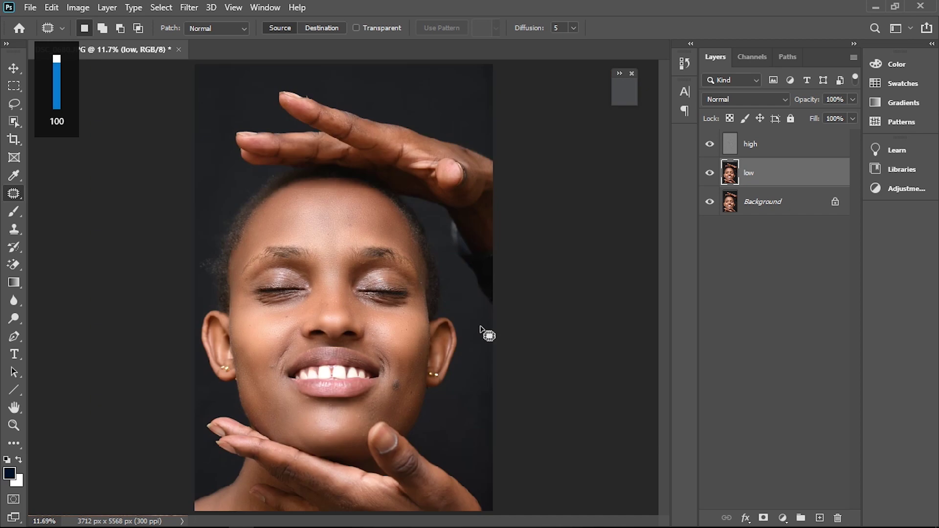
key(ctrl+plus)
key(ctrl+plus)
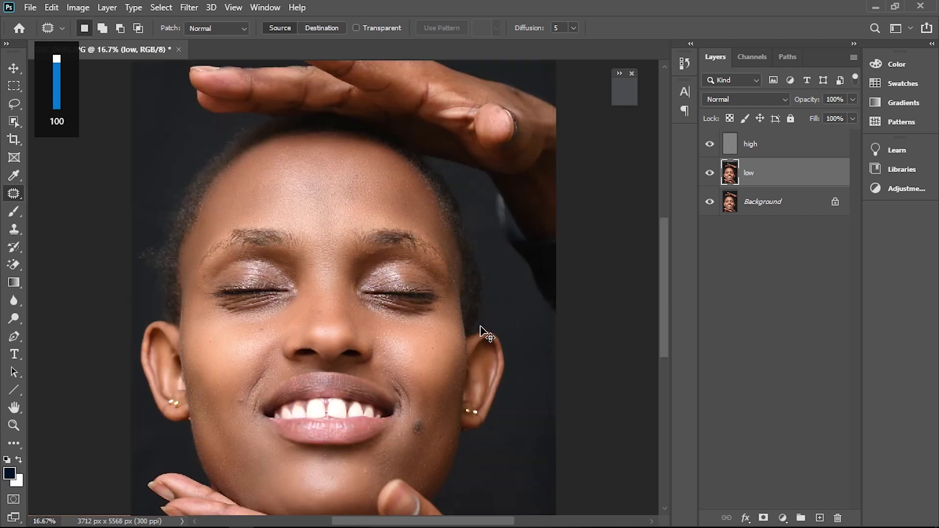
key(ctrl+plus)
drag(663, 296, 660, 230)
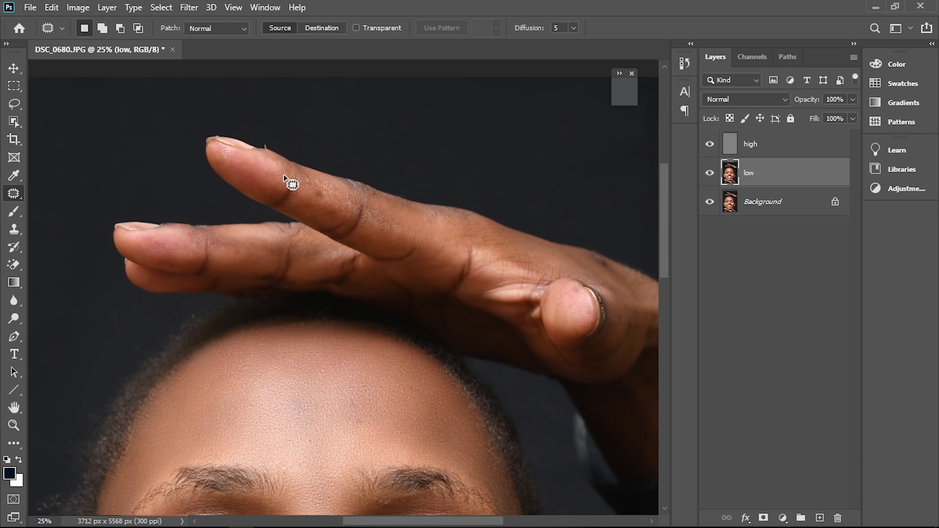
drag(272, 167, 585, 296)
click(578, 276)
mouse_move(649, 289)
mouse_down()
mouse_move(615, 297)
mouse_move(566, 271)
mouse_up()
mouse_move(482, 254)
mouse_down()
mouse_move(344, 216)
mouse_move(296, 177)
mouse_move(483, 221)
mouse_move(651, 287)
mouse_up()
click(188, 7)
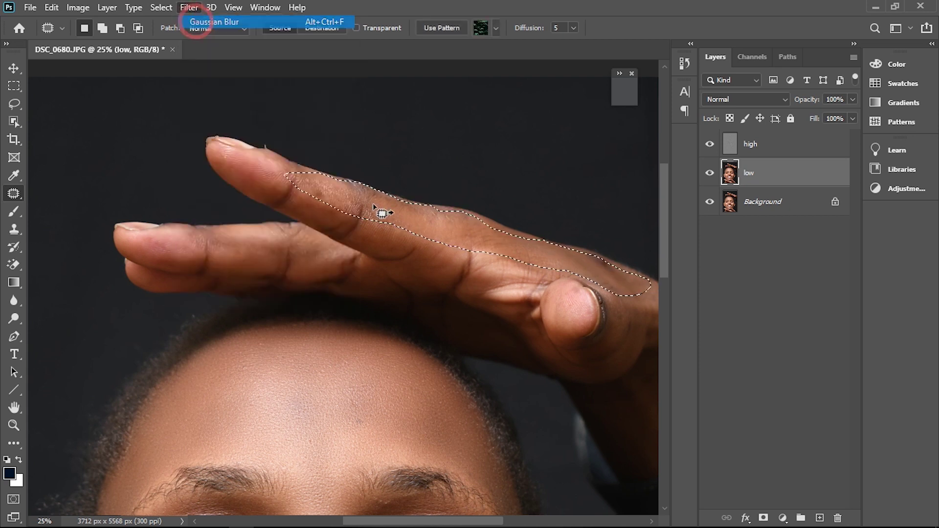
click(374, 280)
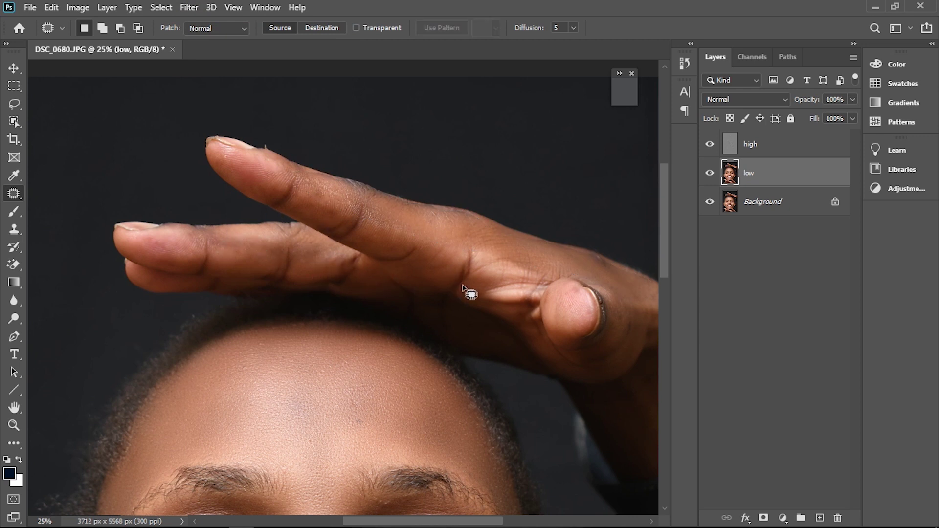
Step: Outline the lower hand's thumb and finger and blur them with the same Gaussian Blur
drag(662, 228, 670, 398)
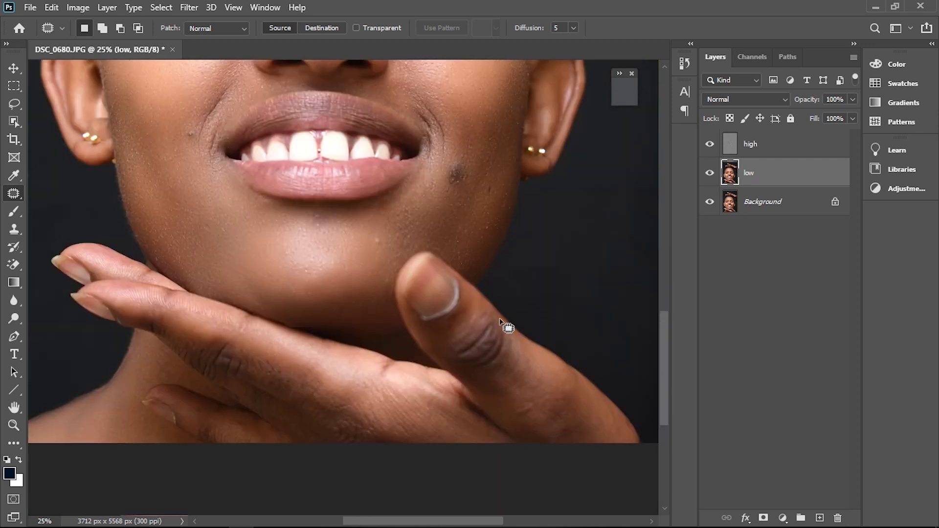
drag(500, 340, 412, 403)
mouse_move(295, 371)
mouse_down()
mouse_move(195, 353)
mouse_move(253, 417)
mouse_move(192, 419)
mouse_move(254, 448)
mouse_move(480, 470)
mouse_move(608, 497)
mouse_move(631, 463)
mouse_move(612, 417)
mouse_move(482, 318)
mouse_move(458, 333)
mouse_move(463, 368)
mouse_move(507, 416)
mouse_move(520, 382)
mouse_move(512, 357)
mouse_up()
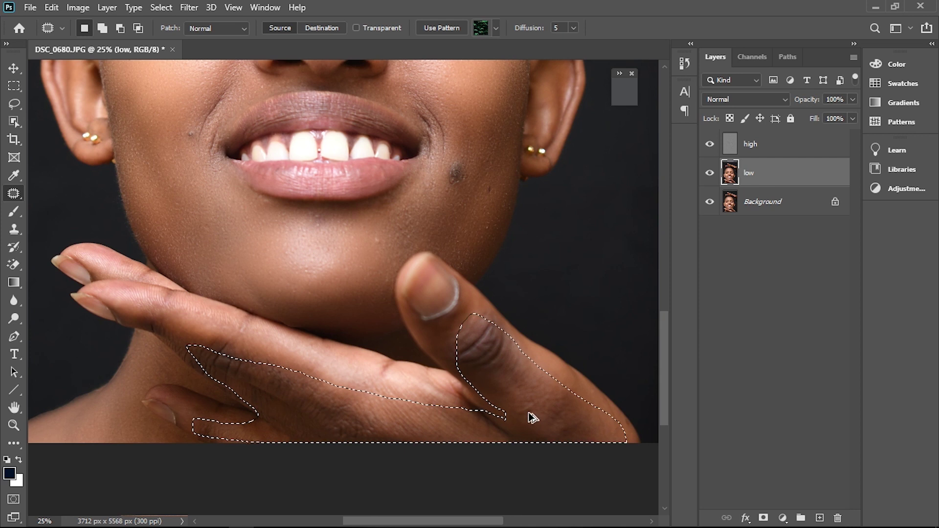
drag(538, 422, 537, 315)
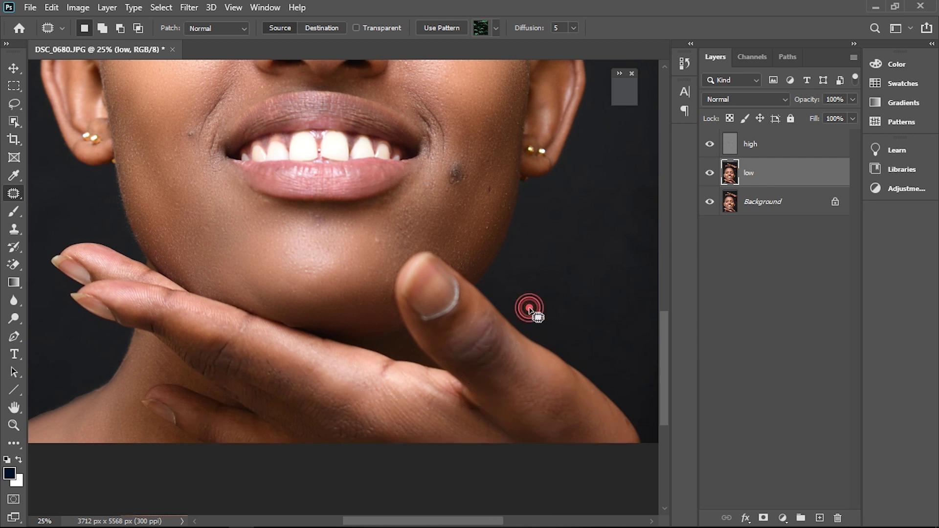
key(ctrl+0)
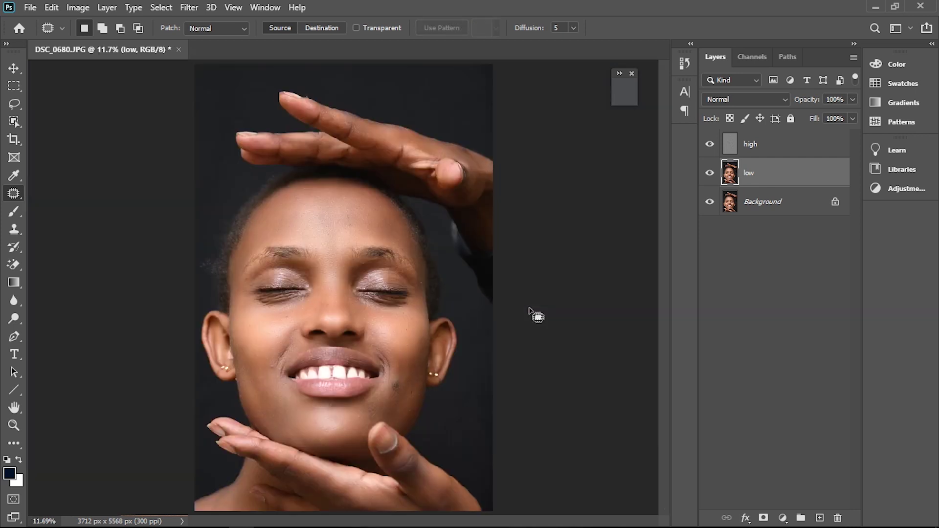
key(ctrl+plus)
key(ctrl+plus)
key(ctrl+plus)
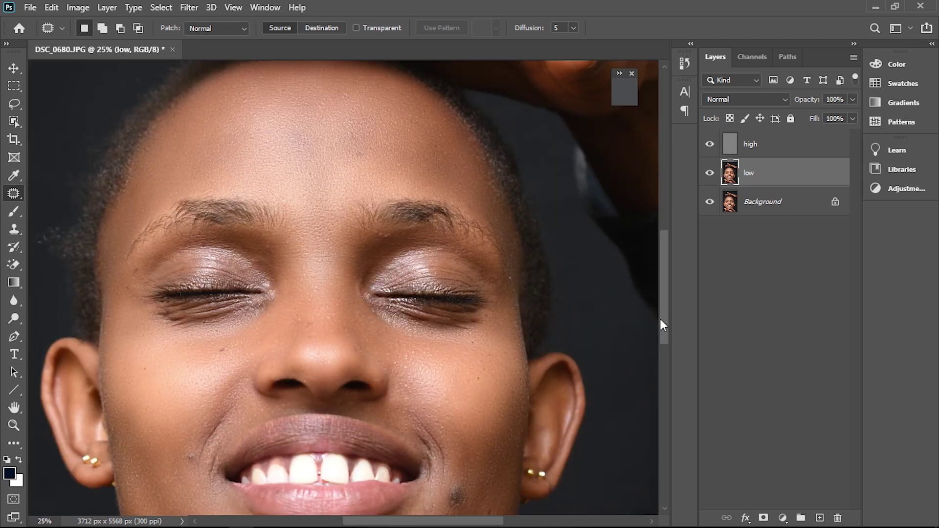
drag(664, 321, 665, 349)
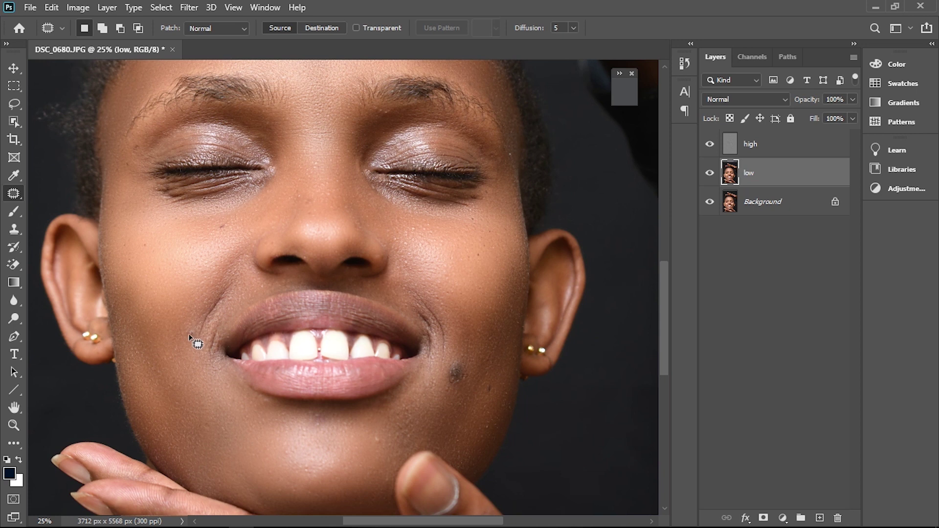
drag(190, 321, 194, 333)
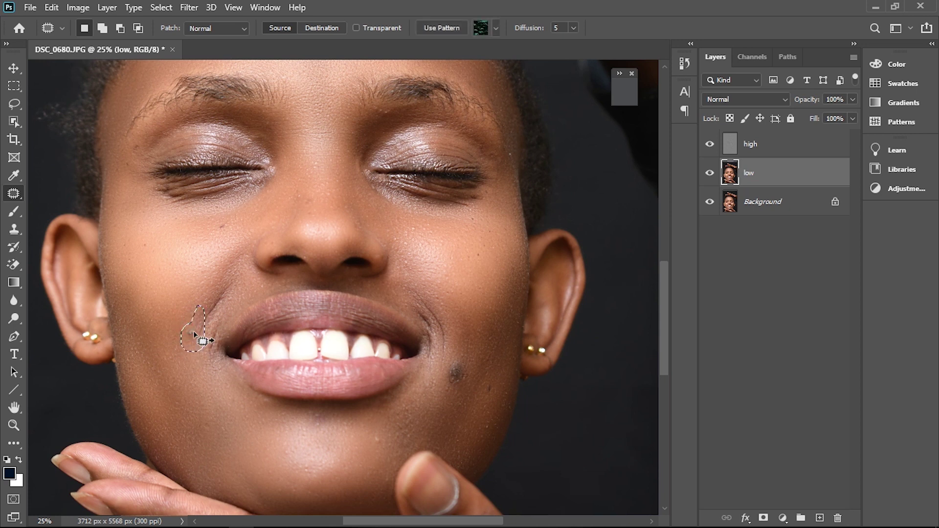
key(ctrl+d)
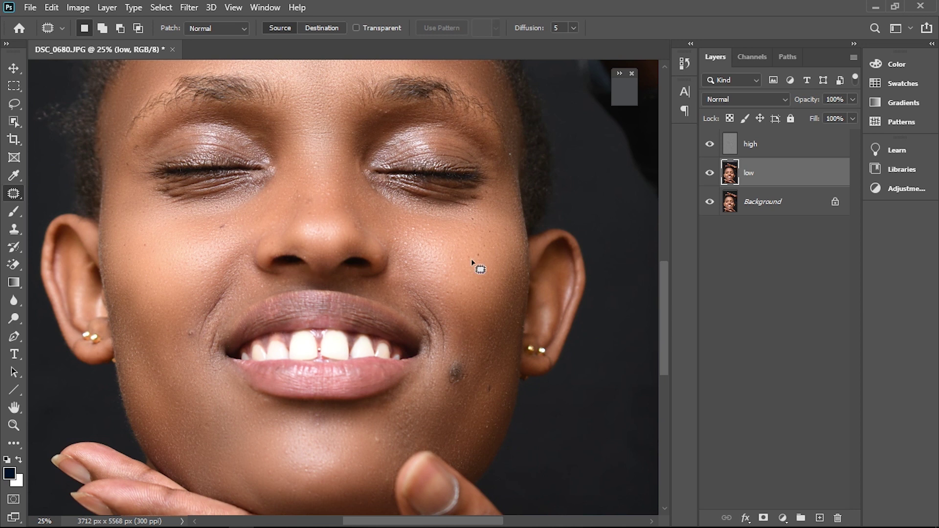
key(ctrl+0)
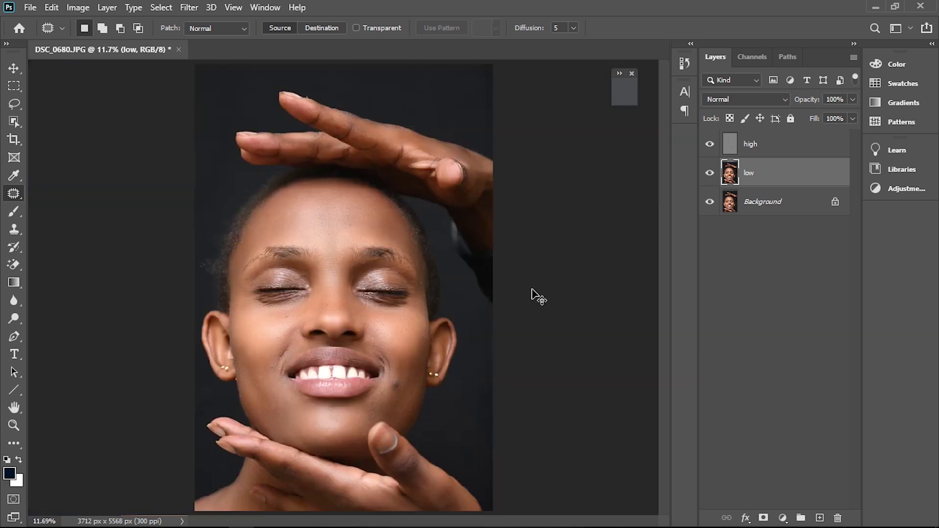
key(ctrl+plus)
key(ctrl+plus)
key(ctrl+plus)
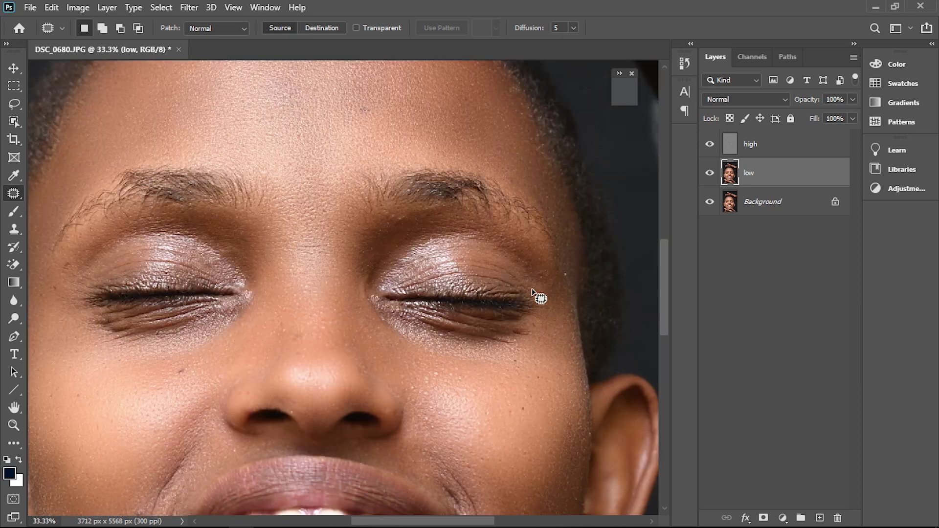
drag(665, 281, 665, 249)
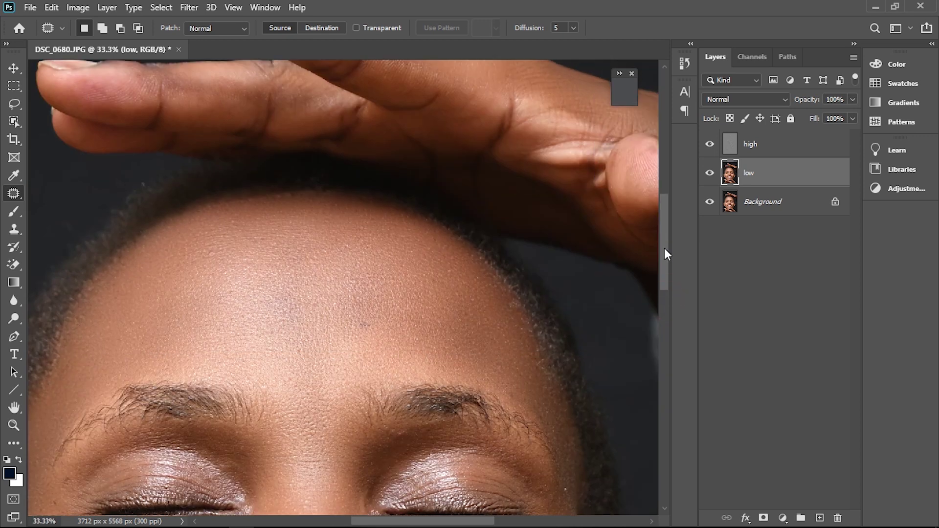
scroll(665, 249, down, 2)
Step: Hide the 'high' layer to view only the smoothed low layer across the portrait
click(710, 145)
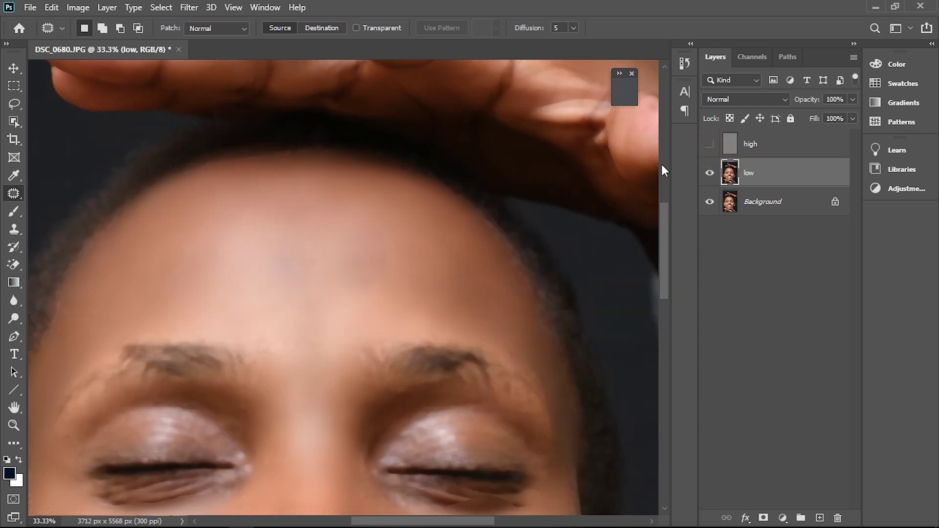
mouse_move(667, 225)
mouse_down()
mouse_move(670, 319)
mouse_move(673, 184)
mouse_up()
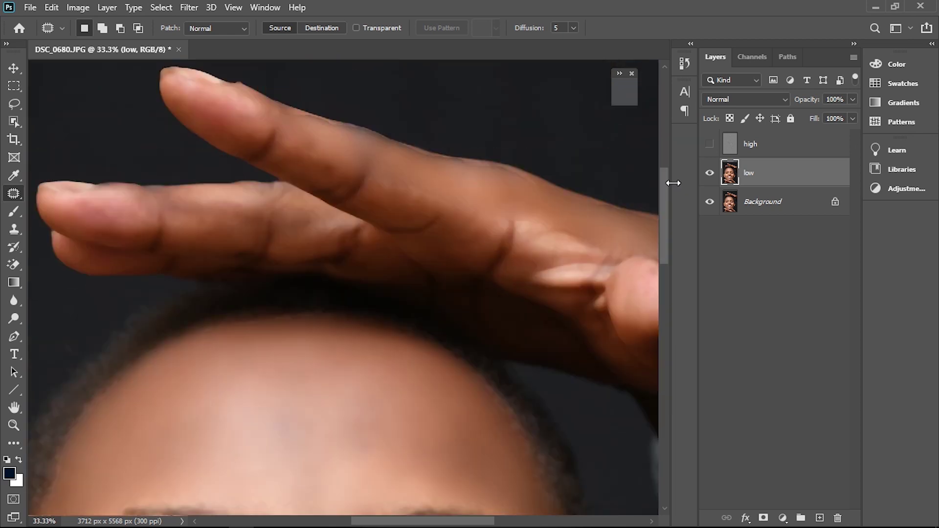
key(ctrl+0)
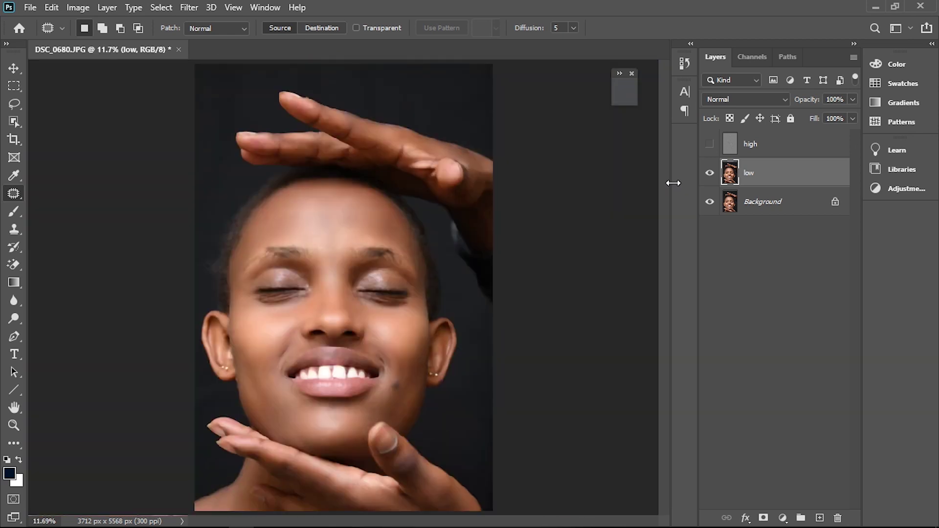
key(ctrl+plus)
key(ctrl+plus)
key(ctrl+plus)
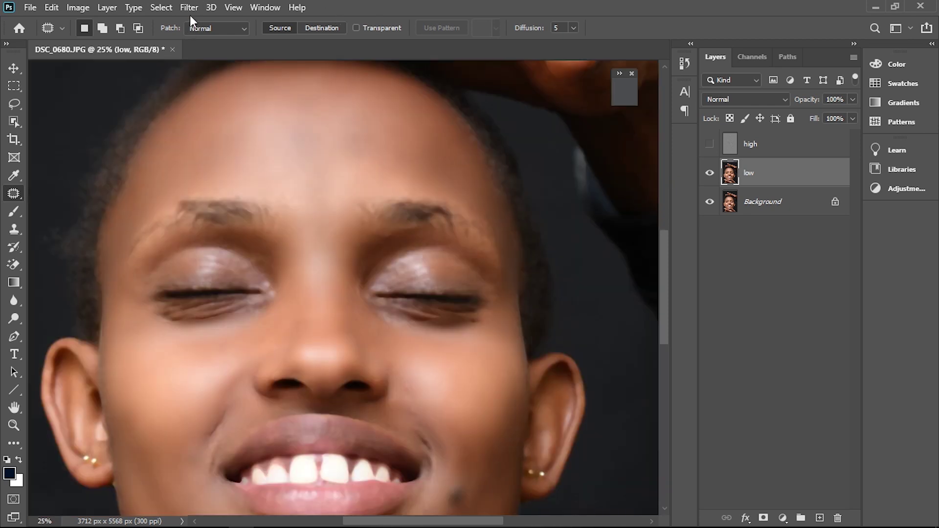
Step: Switch to the Mixer Brush Tool and unload its paint
right_click(19, 196)
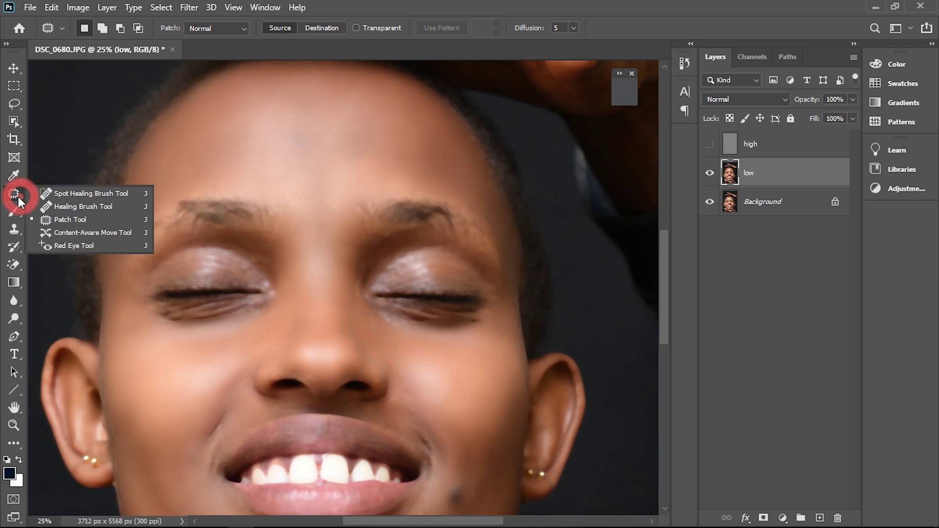
click(43, 224)
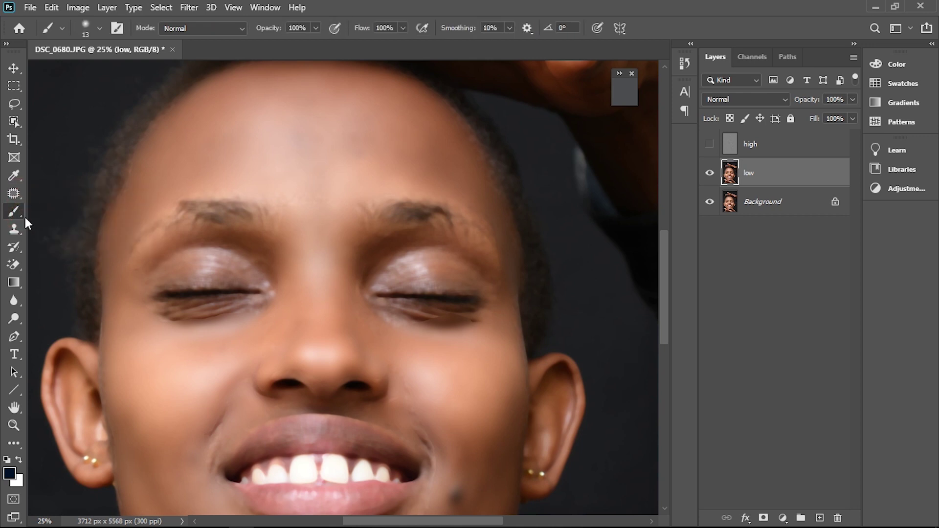
right_click(21, 215)
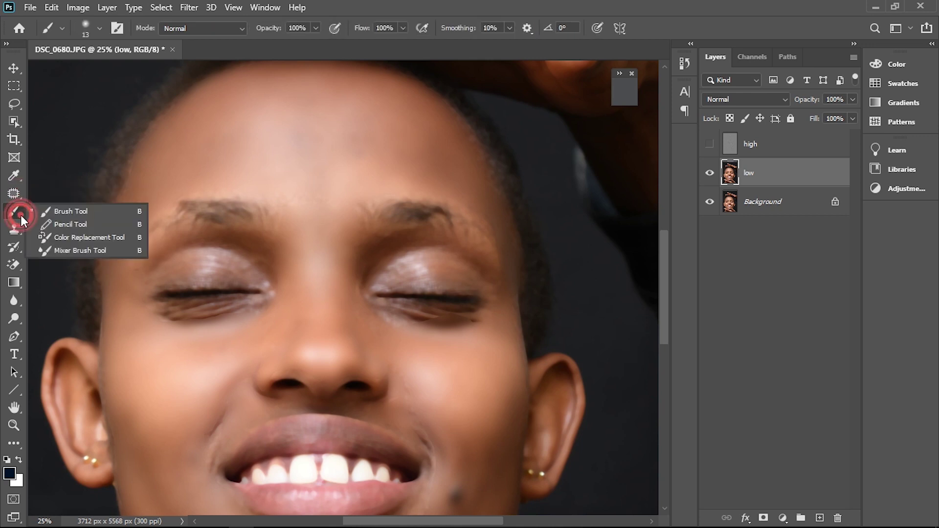
click(57, 251)
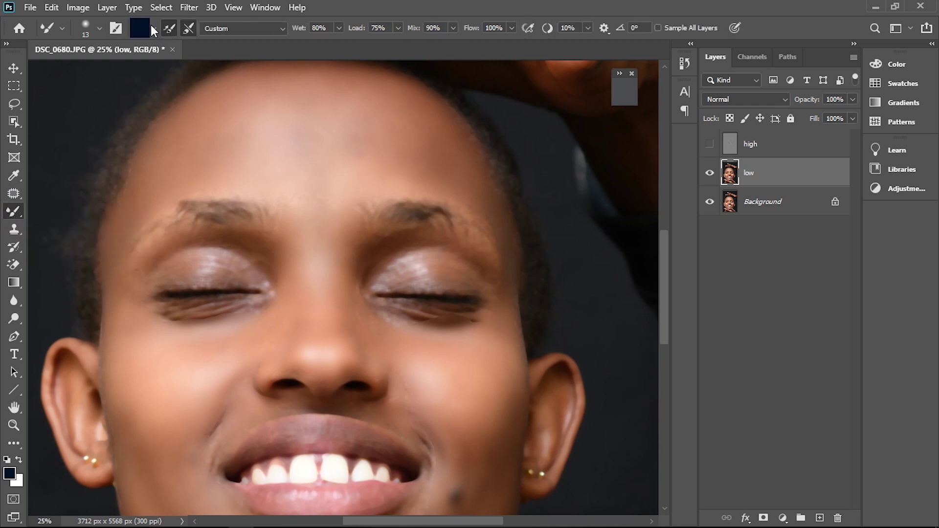
click(167, 28)
Step: Set the mixer brush to Wet 57%, Load 56%, Mix 42% and Flow 41%
click(322, 25)
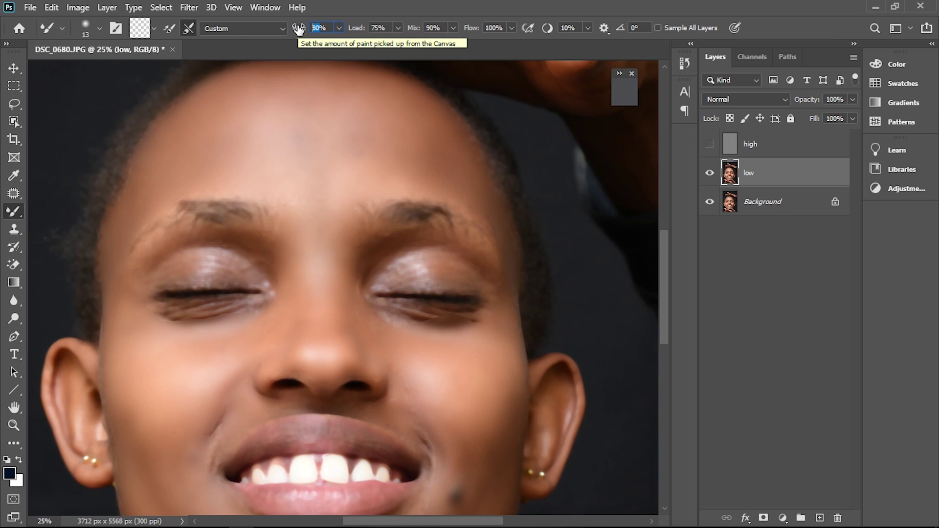
text(57)
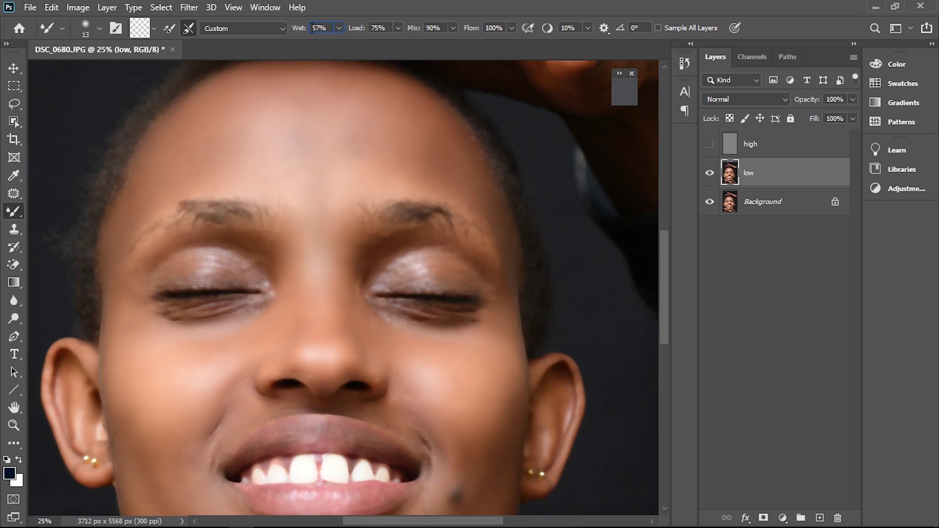
click(377, 28)
text(56)
drag(410, 29, 408, 30)
click(495, 27)
text(4)
click(516, 60)
Step: Set the mixer brush to size 200 and smooth the mouth corner, temple and forehead hairline
key(bracketright)
key(bracketright)
key(bracketright)
key(bracketright)
key(bracketright)
key(bracketleft)
key(bracketleft)
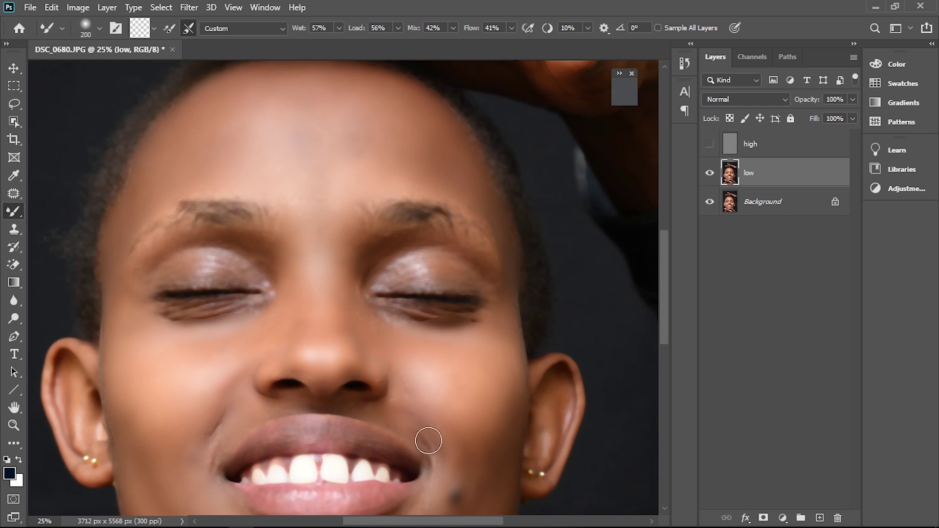
drag(425, 428, 433, 489)
mouse_move(505, 258)
mouse_down()
mouse_move(504, 279)
mouse_move(498, 261)
mouse_move(516, 314)
mouse_up()
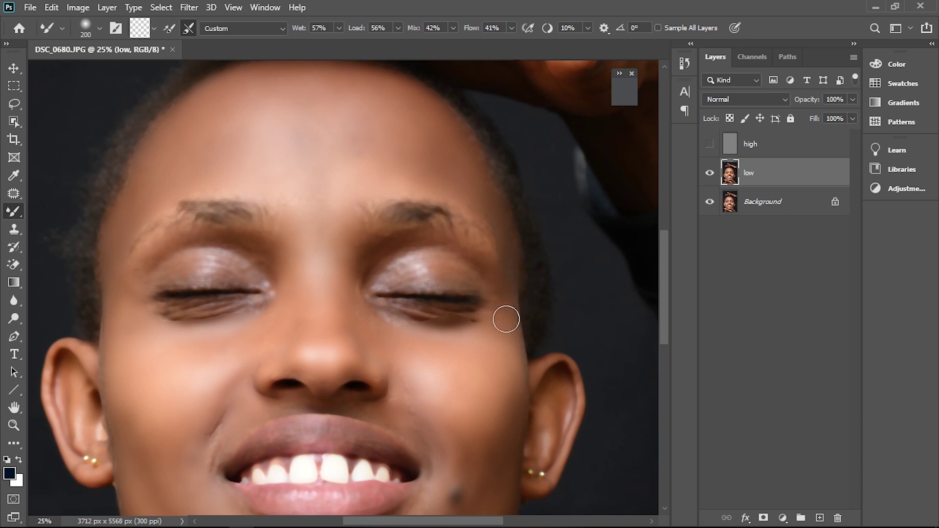
drag(447, 112, 495, 197)
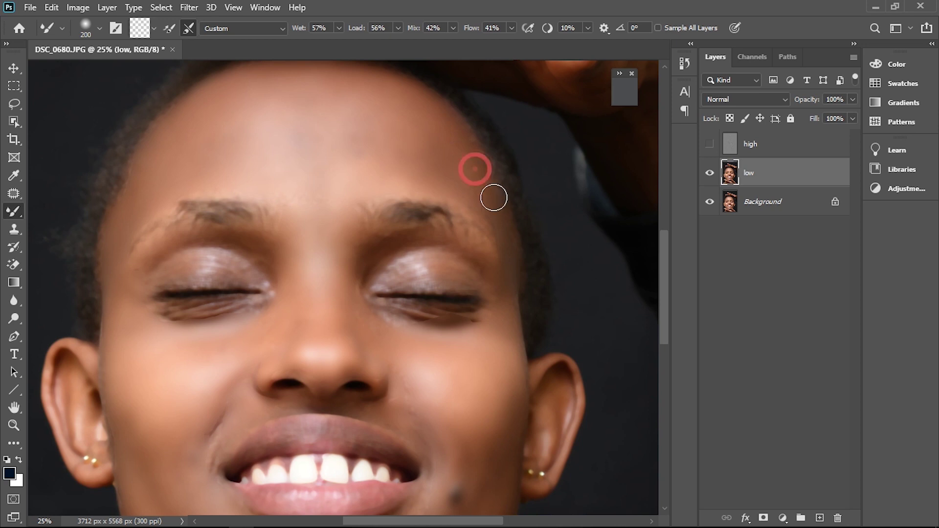
drag(494, 250, 489, 254)
Step: Soften the inner eyelid, under-eye areas, right upper eyelid and skin above the lip
drag(426, 260, 360, 277)
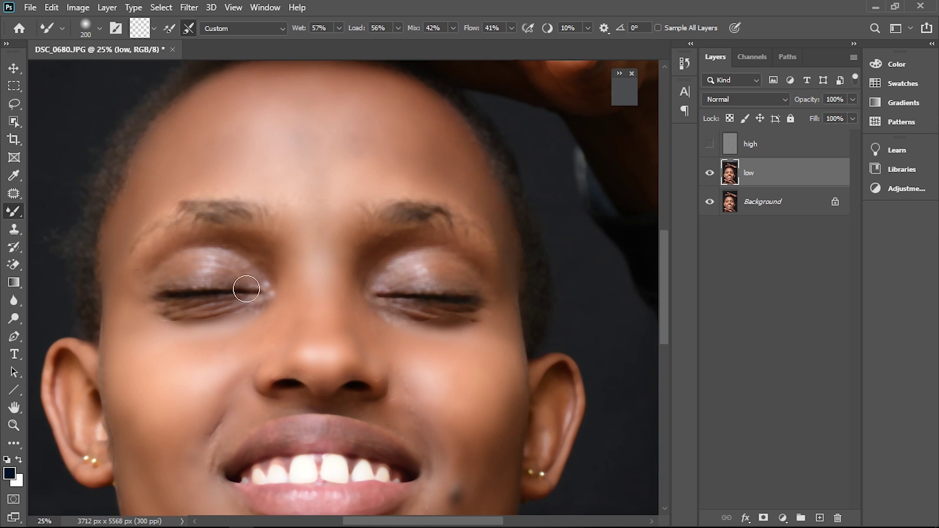
mouse_move(229, 316)
mouse_down()
mouse_move(188, 315)
mouse_move(238, 307)
mouse_move(152, 277)
mouse_up()
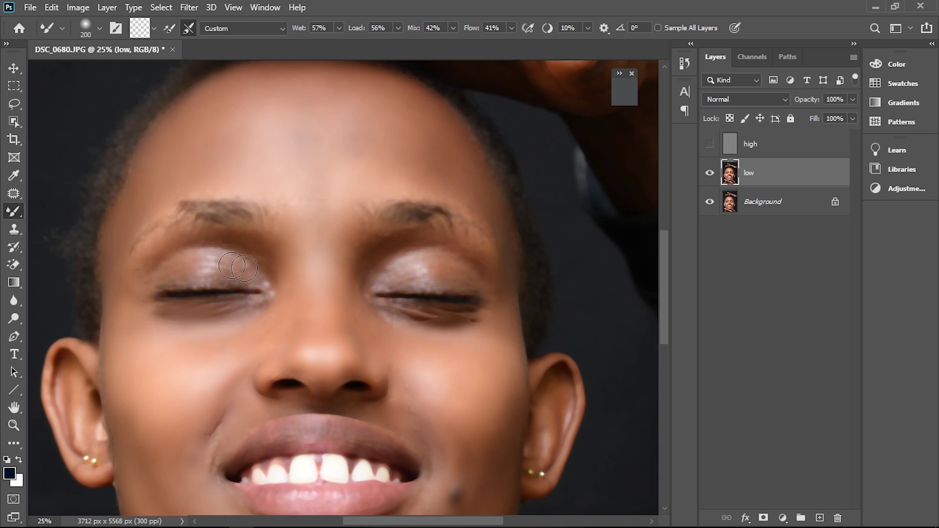
drag(399, 262, 403, 262)
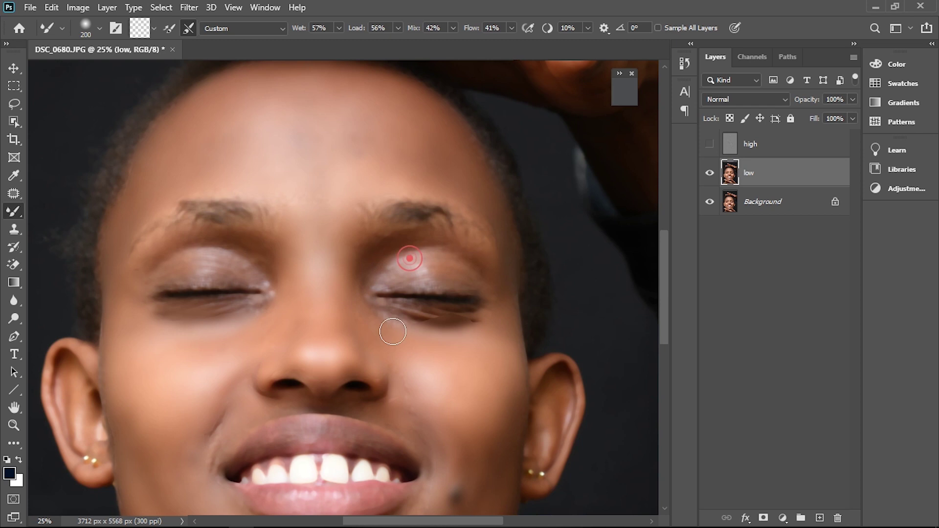
mouse_move(402, 319)
mouse_down()
mouse_move(472, 315)
mouse_move(413, 319)
mouse_up()
mouse_move(669, 283)
mouse_down()
mouse_move(667, 365)
mouse_move(671, 358)
mouse_up()
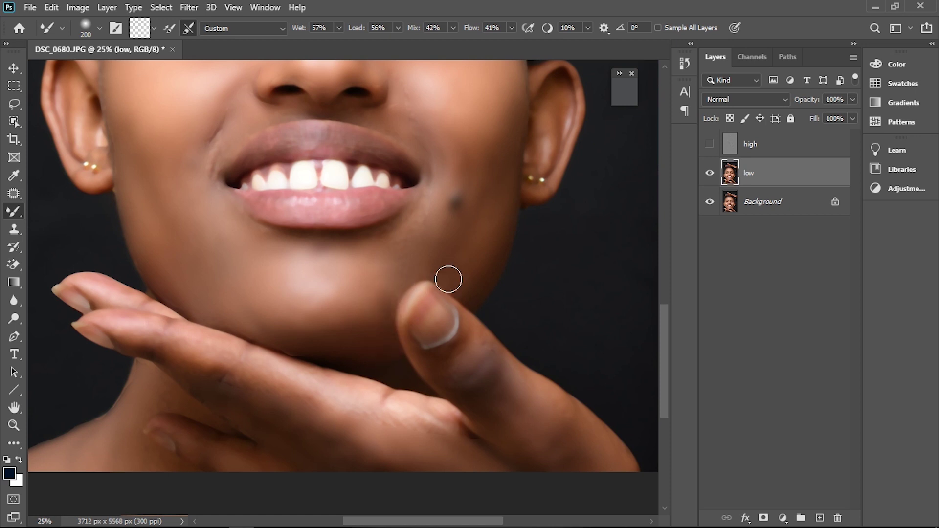
drag(416, 114, 407, 131)
drag(665, 344, 666, 283)
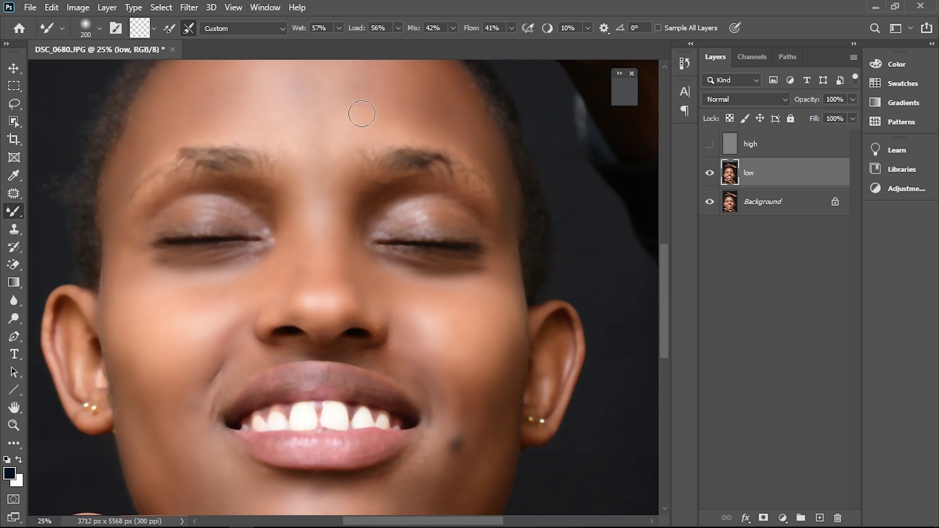
Step: Blend the outer eye corner and eyebrow tail, then zoom out and back in to check
click(496, 256)
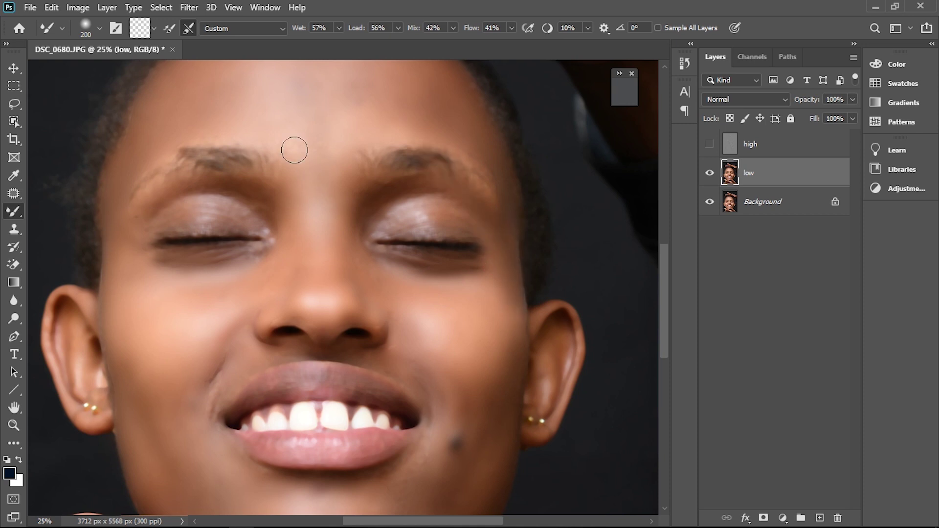
click(435, 169)
key(ctrl+0)
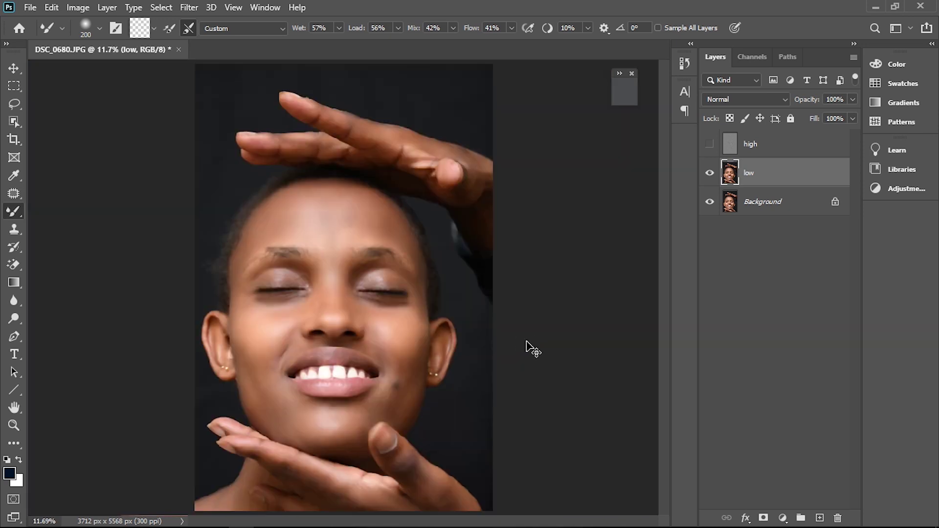
key(ctrl+plus)
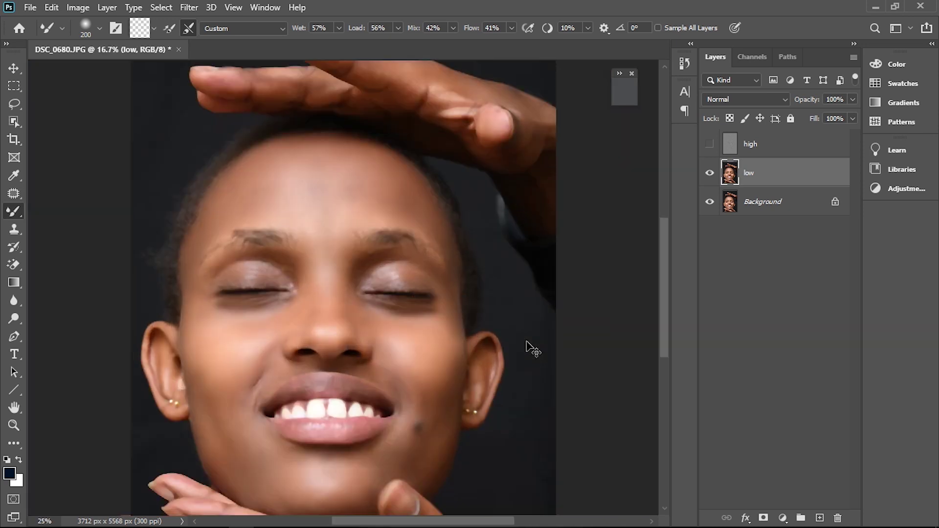
key(ctrl+plus)
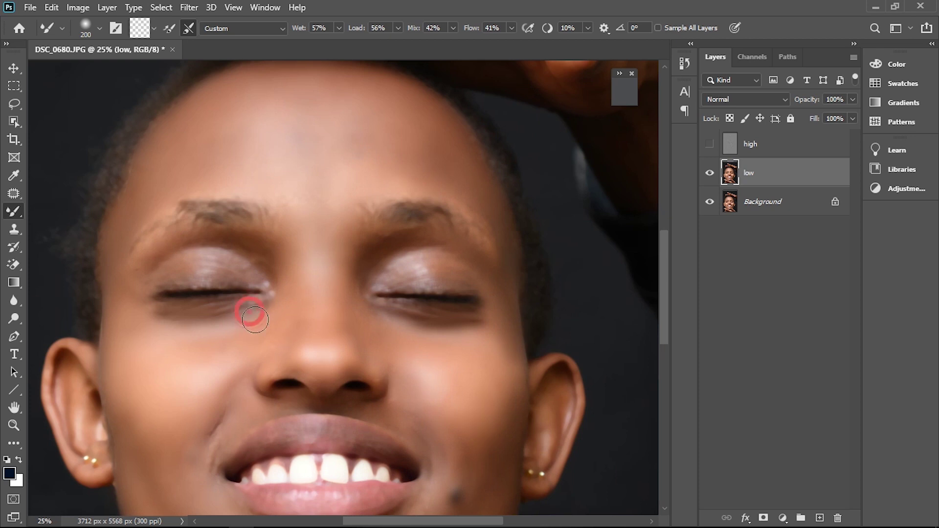
key(ctrl+0)
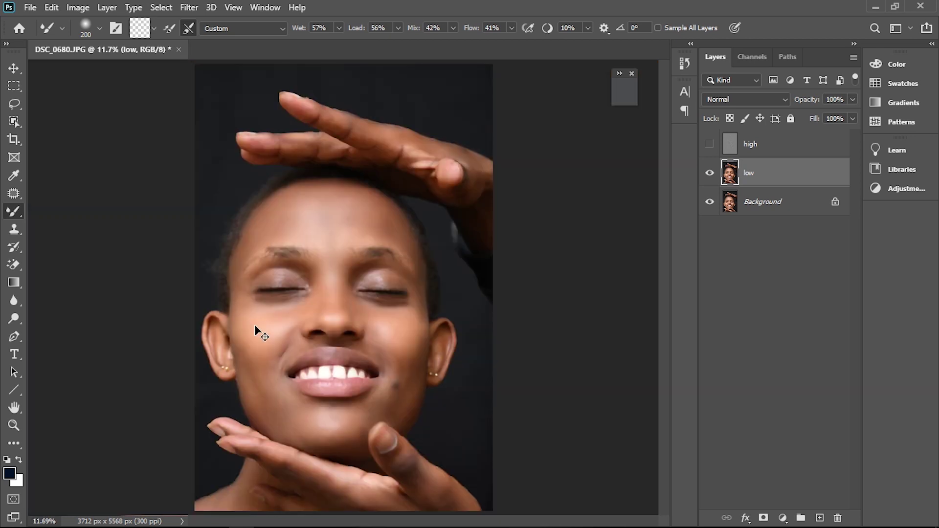
key(ctrl+plus)
key(ctrl+plus)
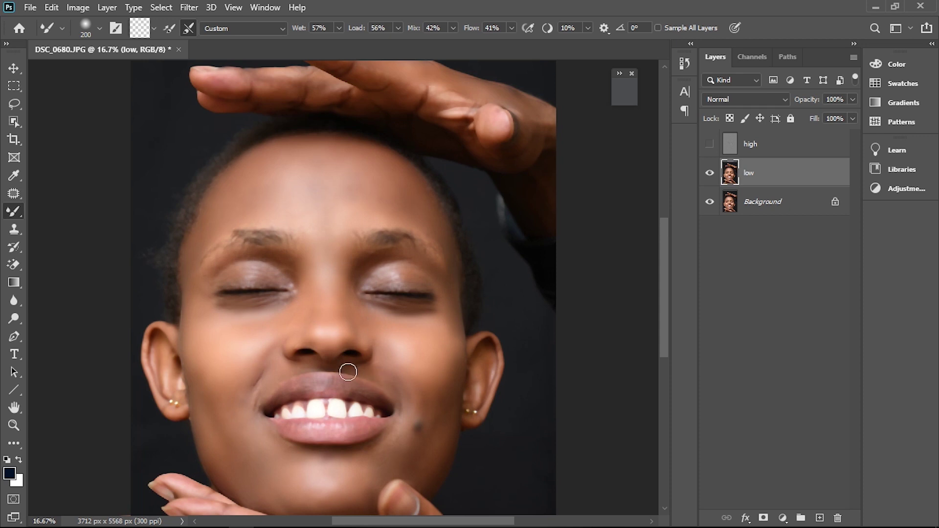
click(709, 143)
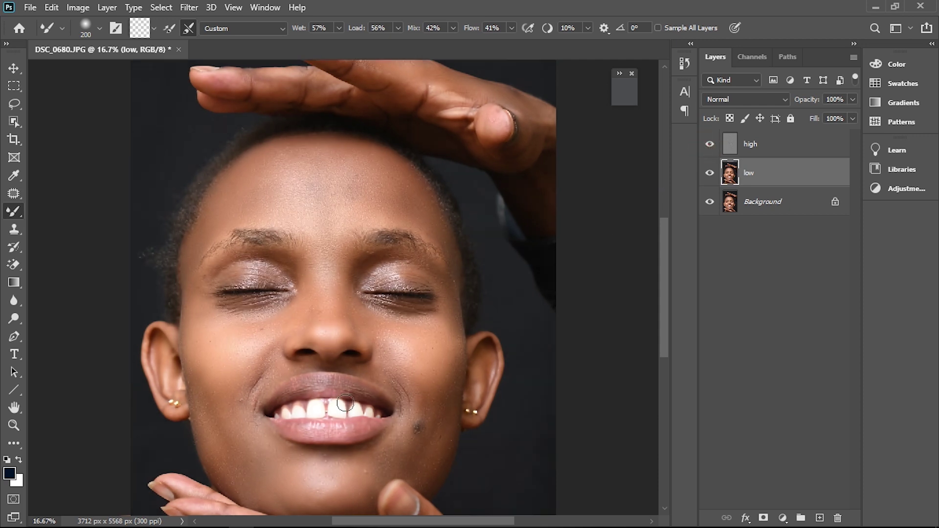
key(ctrl+plus)
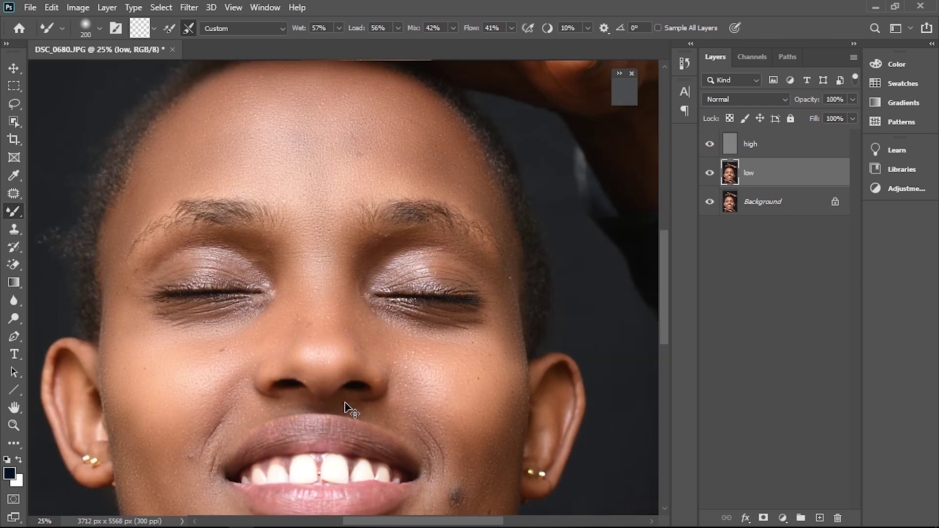
key(ctrl+plus)
scroll(664, 294, down, 5)
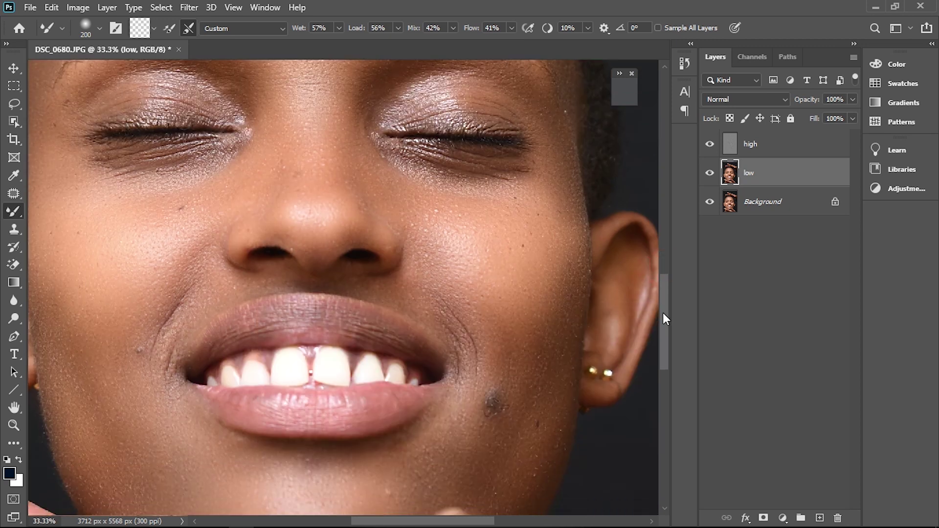
mouse_move(663, 313)
mouse_down()
mouse_move(660, 264)
mouse_move(654, 306)
mouse_up()
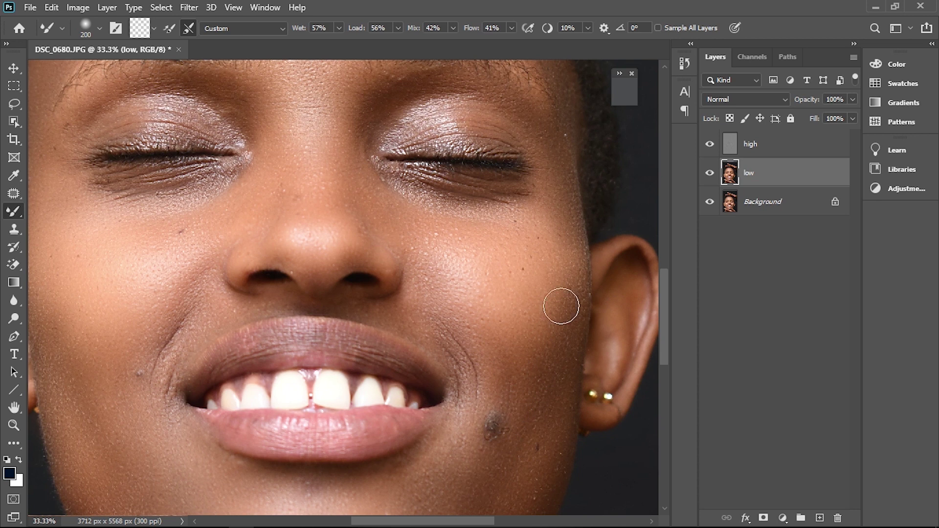
key(ctrl+0)
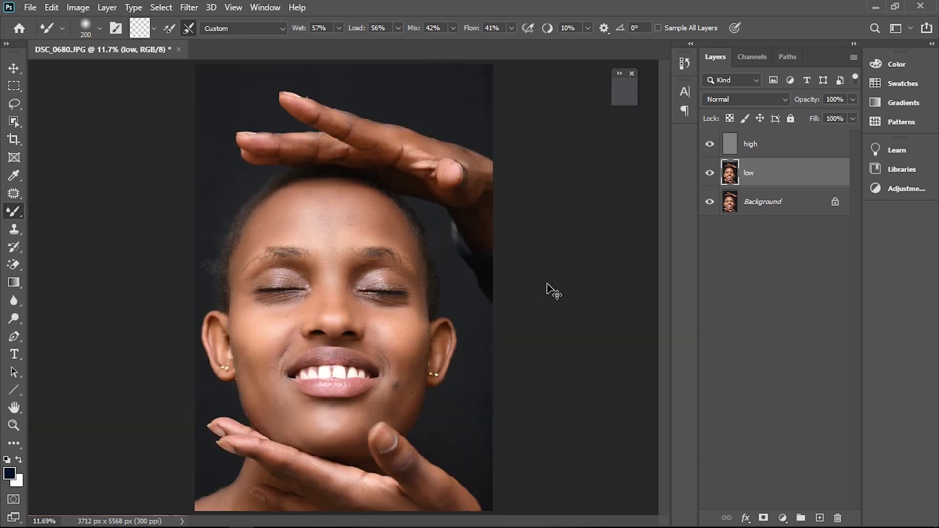
key(ctrl+plus)
key(ctrl+plus)
key(ctrl+plus)
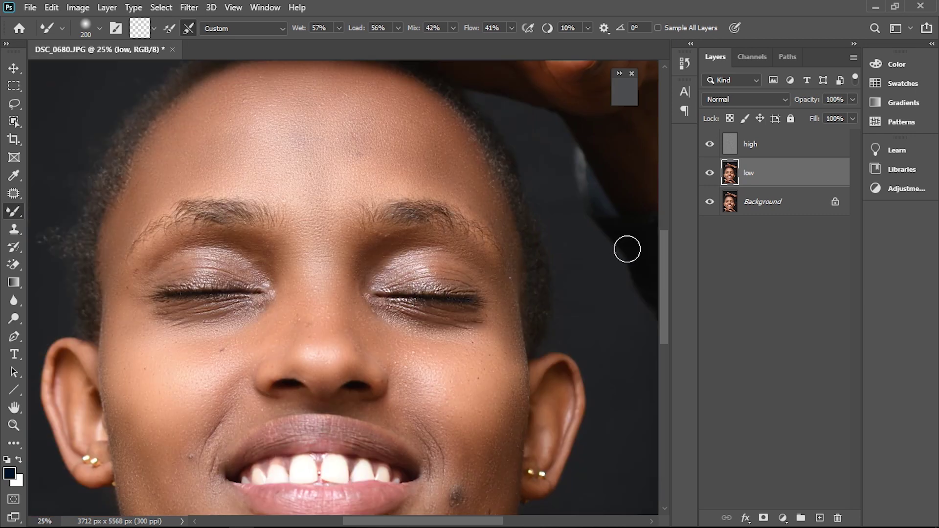
drag(662, 266, 664, 278)
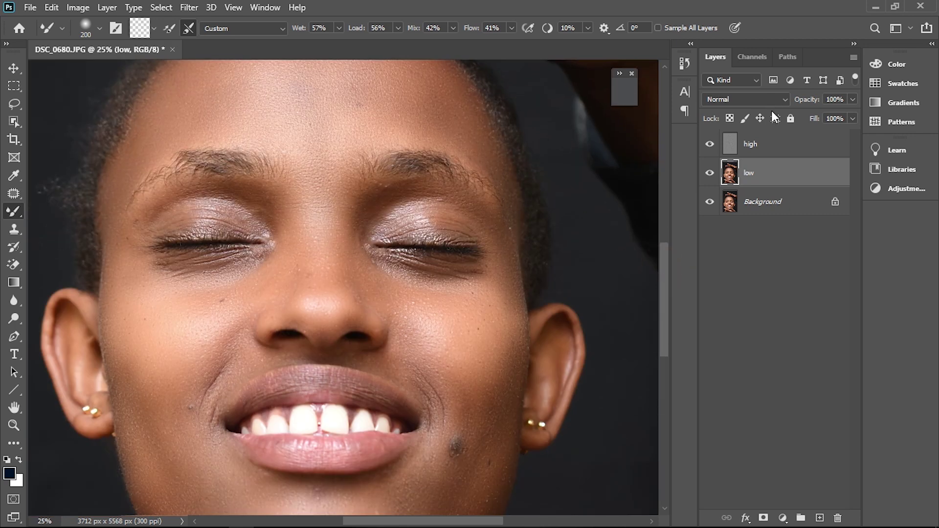
Step: On the high layer, set a size-200 Clone Stamp and sample clean cheek skin
click(762, 147)
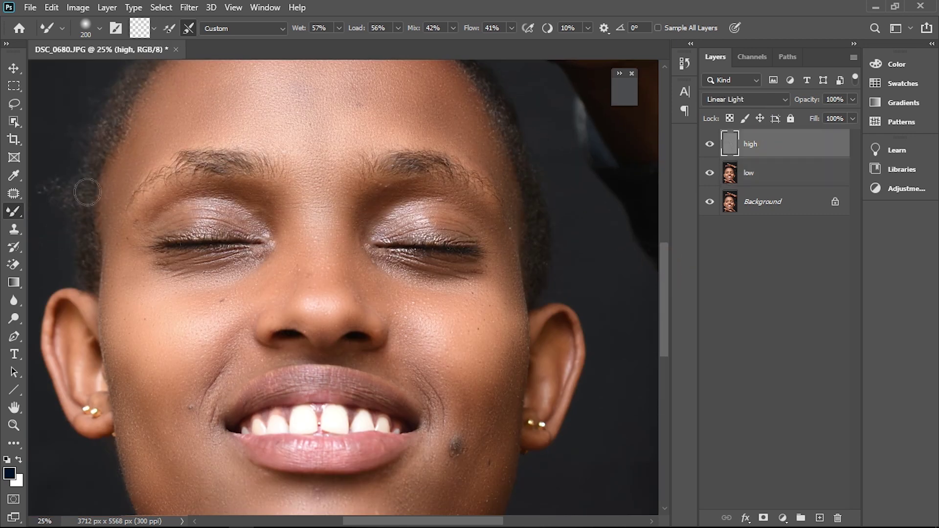
click(19, 233)
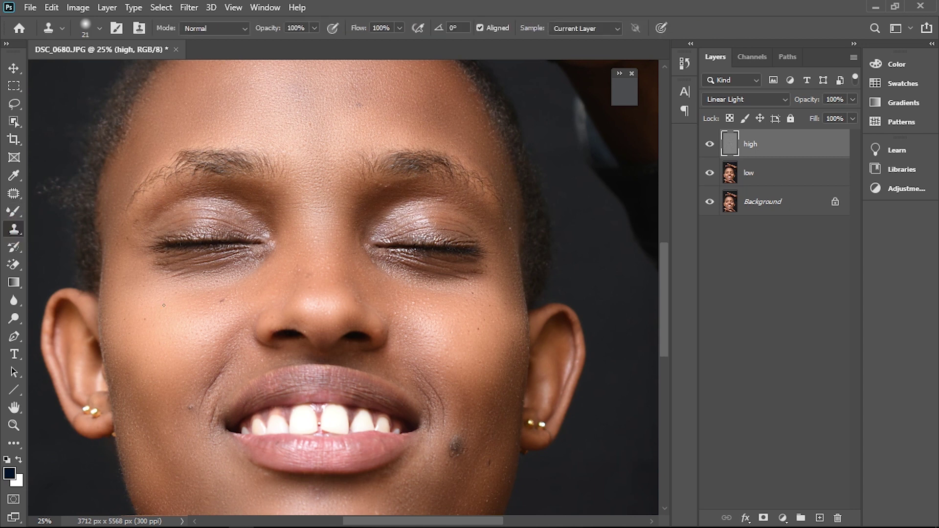
key(bracketright)
key(bracketright)
key(bracketright)
key(bracketright)
key(bracketright)
click(186, 354)
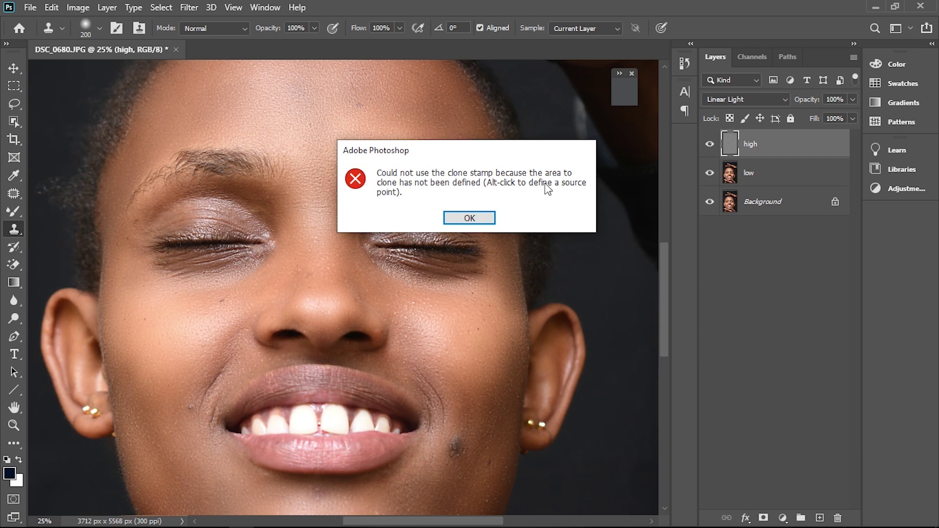
click(476, 218)
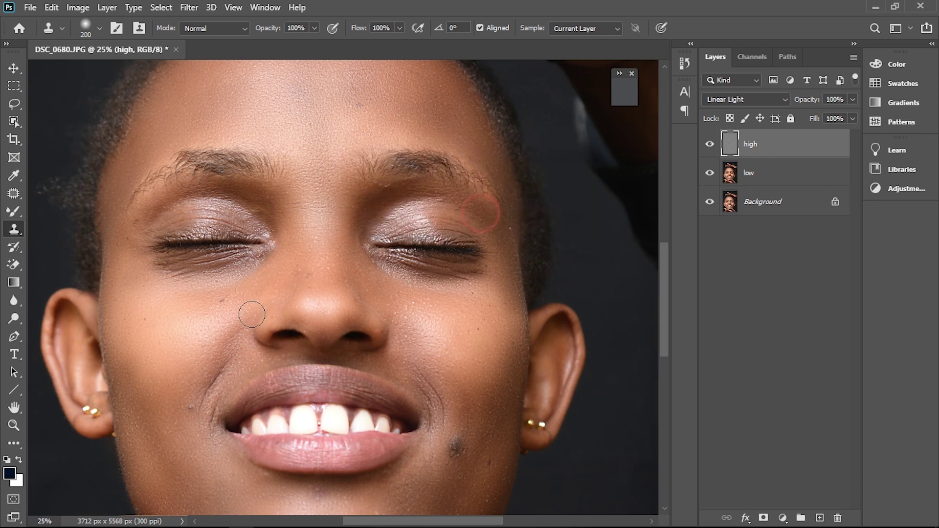
alt+click(195, 328)
Step: Clone over the four forehead spots, the nose-bridge spot and a cheek spot
alt+click(361, 101)
click(304, 87)
click(309, 119)
click(288, 149)
click(310, 268)
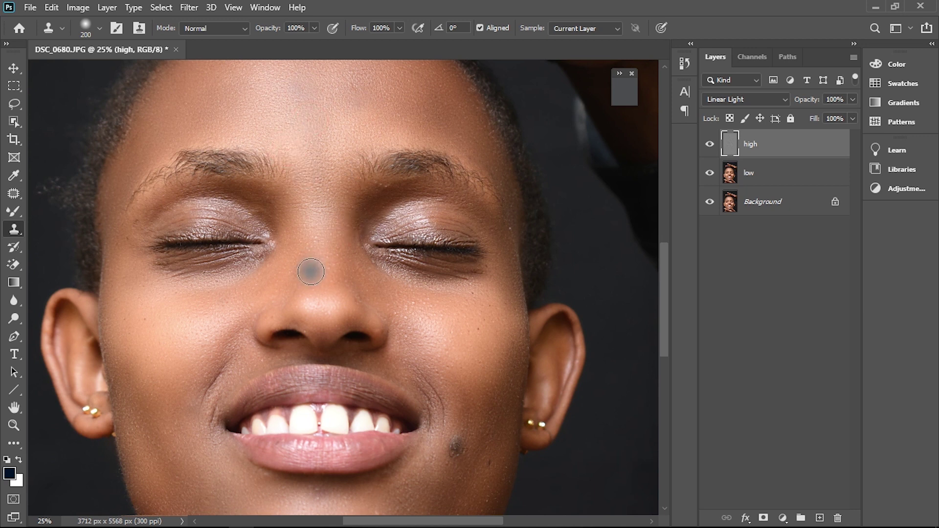
click(474, 284)
mouse_move(666, 281)
mouse_down()
mouse_move(668, 256)
mouse_move(670, 309)
mouse_up()
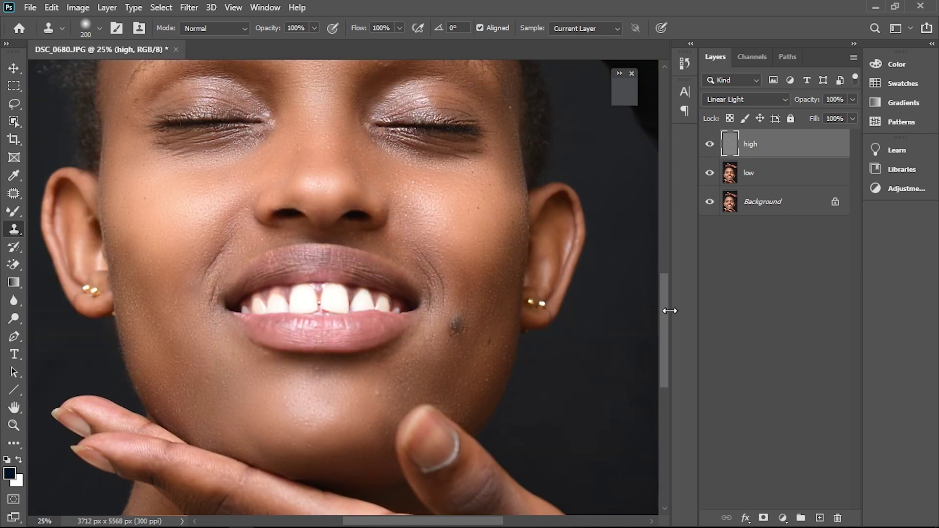
Step: Clone away two more cheek spots and three chin blemishes
alt+click(495, 311)
click(492, 341)
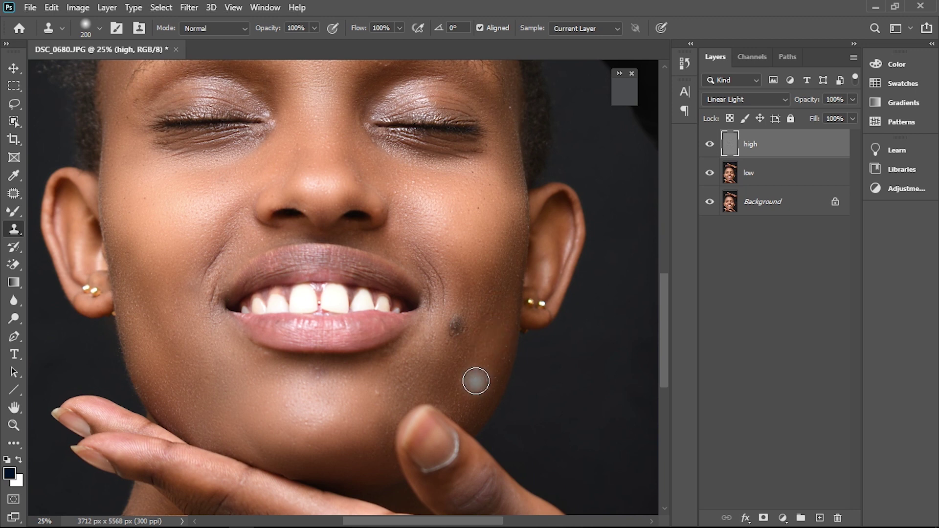
click(432, 386)
click(376, 391)
click(342, 465)
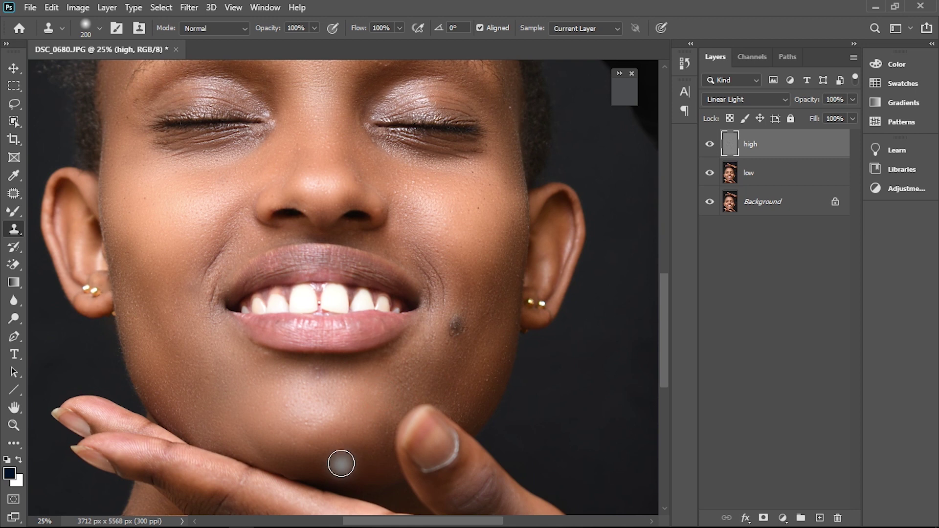
mouse_move(660, 319)
mouse_down()
mouse_move(659, 269)
mouse_move(662, 370)
mouse_move(666, 342)
mouse_up()
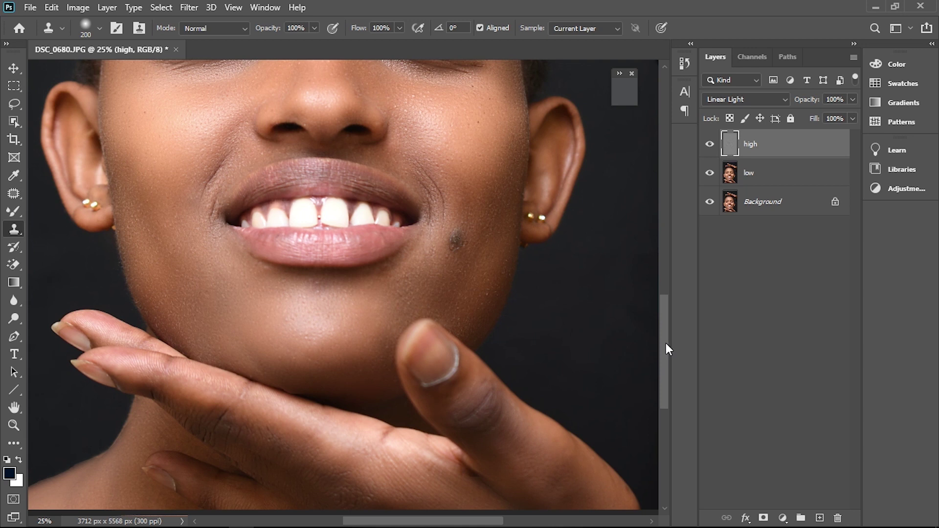
Step: Review the whole photo, shrink the clone brush to 100 and resample clean skin
key(ctrl+0)
key(ctrl+plus)
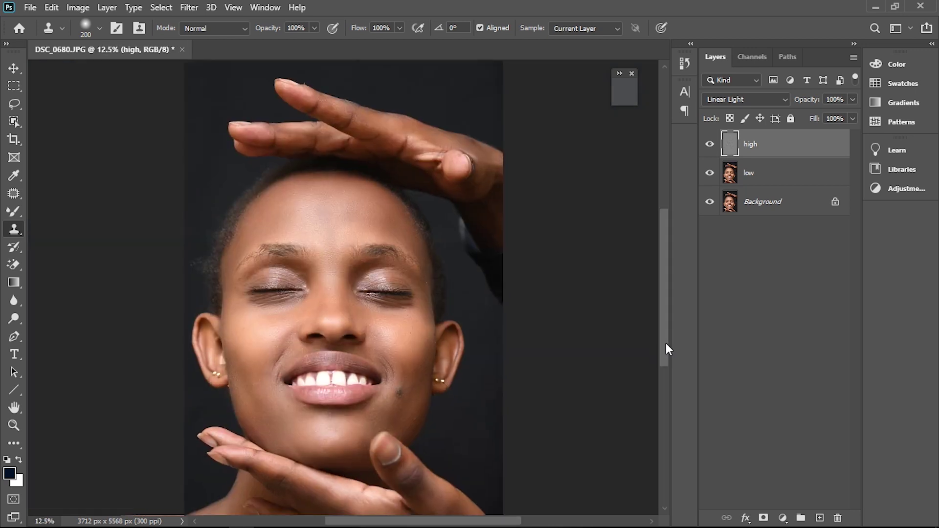
key(ctrl+plus)
key(ctrl+plus)
key(ctrl+plus)
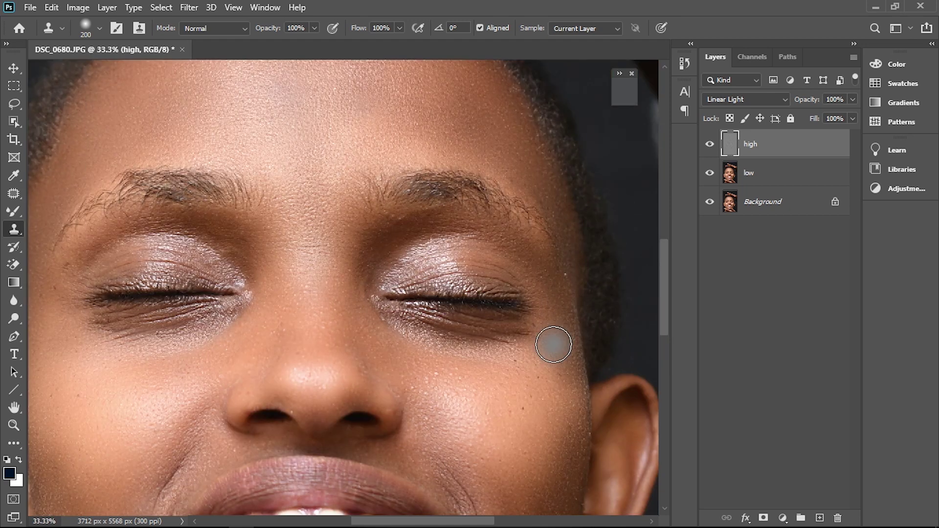
key(bracketleft)
key(bracketleft)
key(bracketleft)
key(bracketleft)
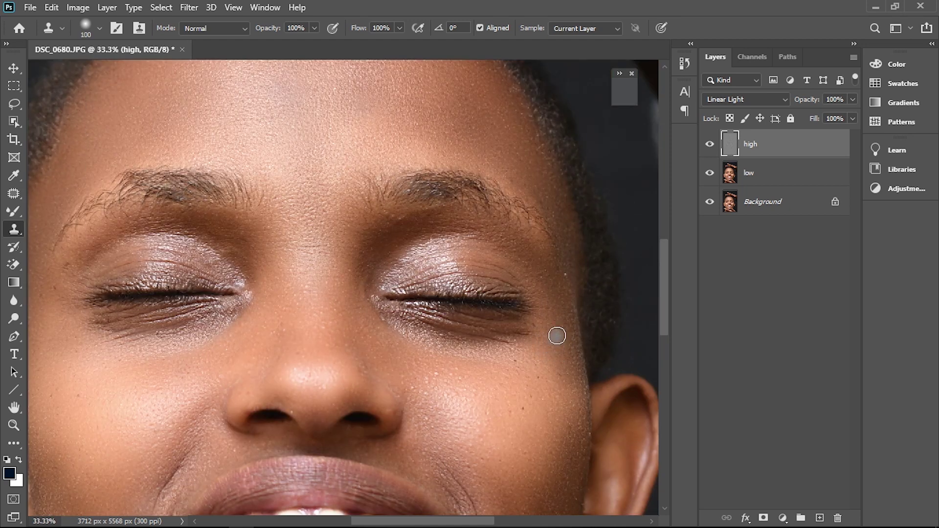
alt+click(560, 291)
key(ctrl+0)
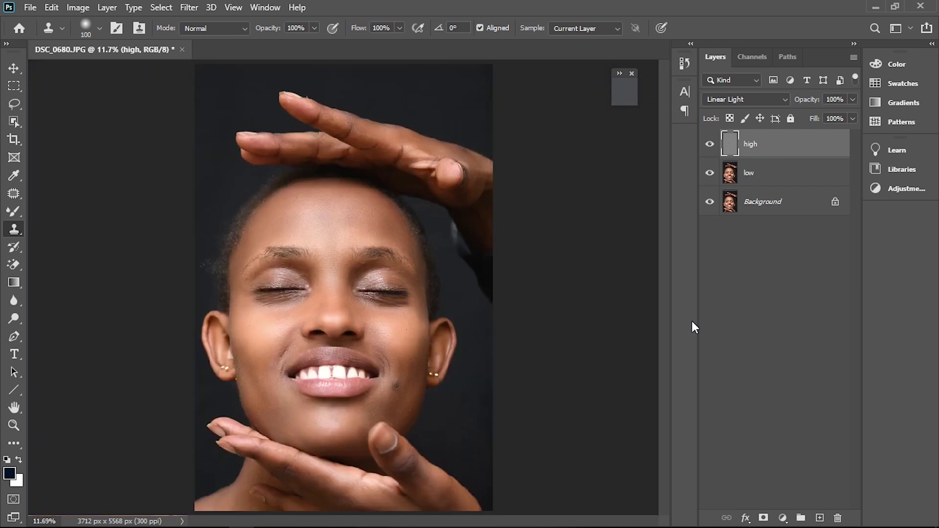
key(ctrl+plus)
key(ctrl+plus)
key(ctrl+plus)
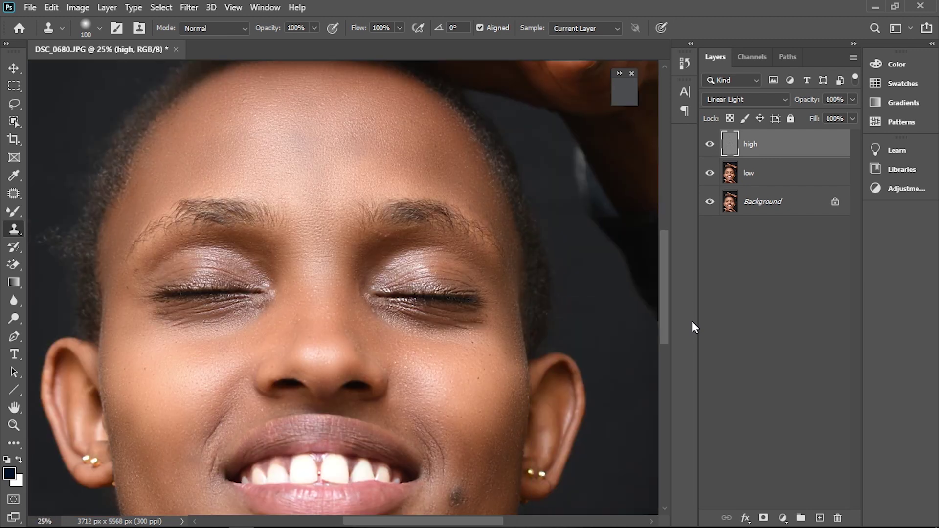
click(709, 144)
click(710, 173)
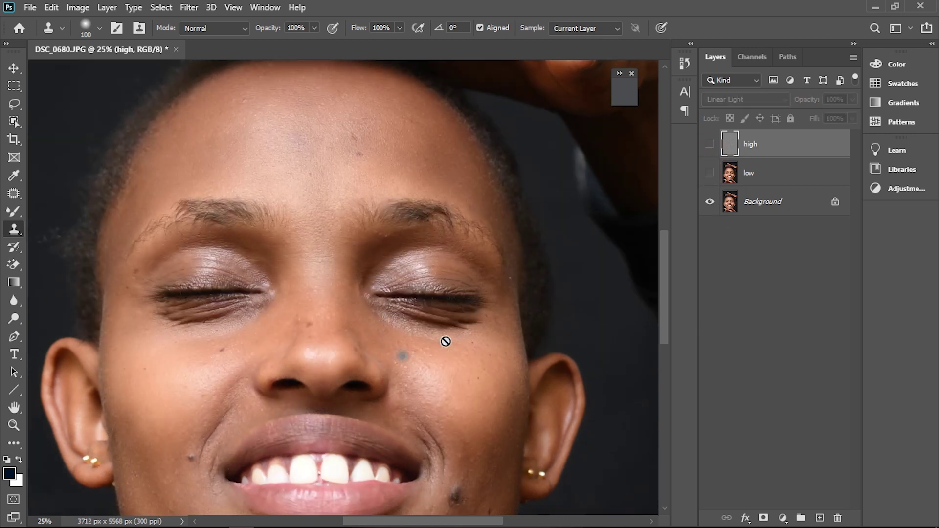
drag(662, 297, 665, 305)
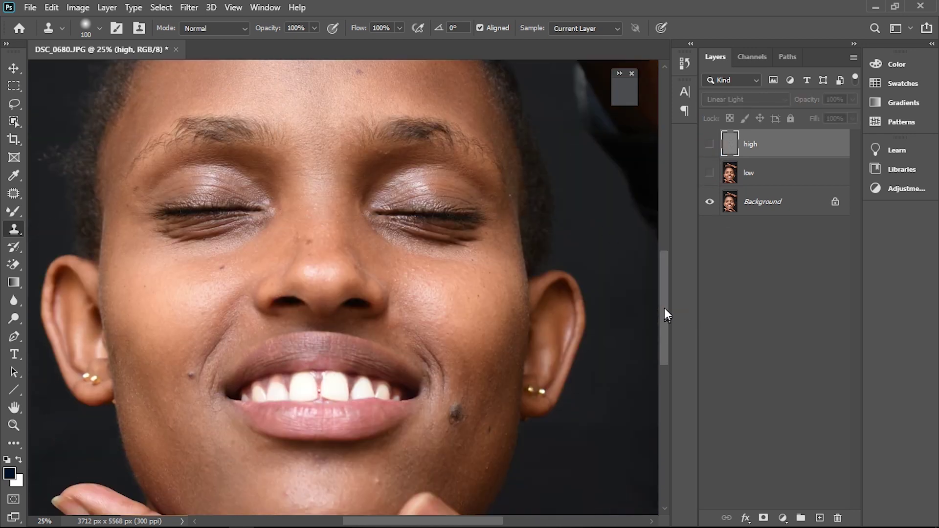
click(710, 173)
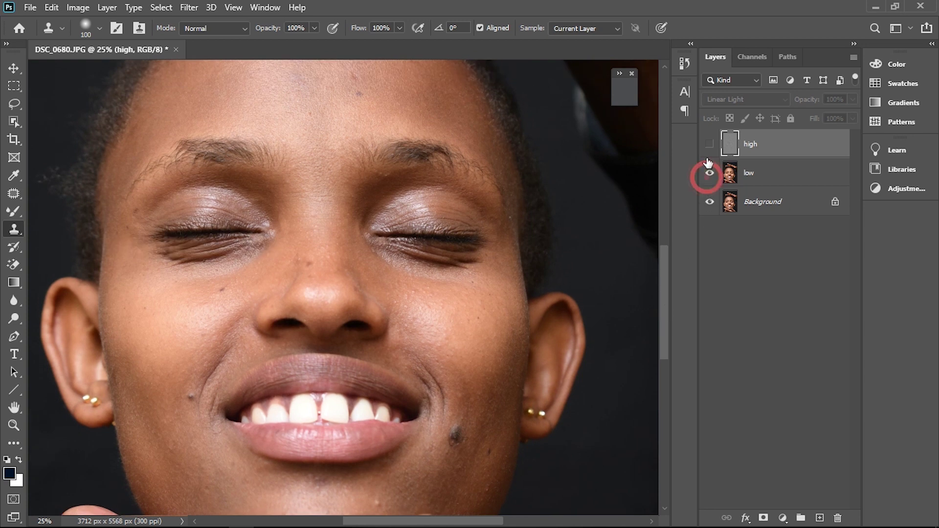
click(710, 144)
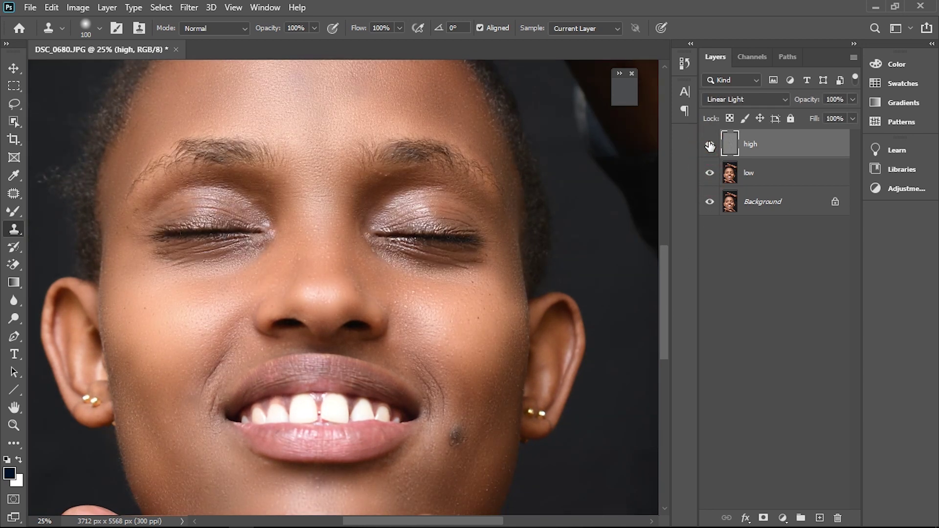
key(ctrl+0)
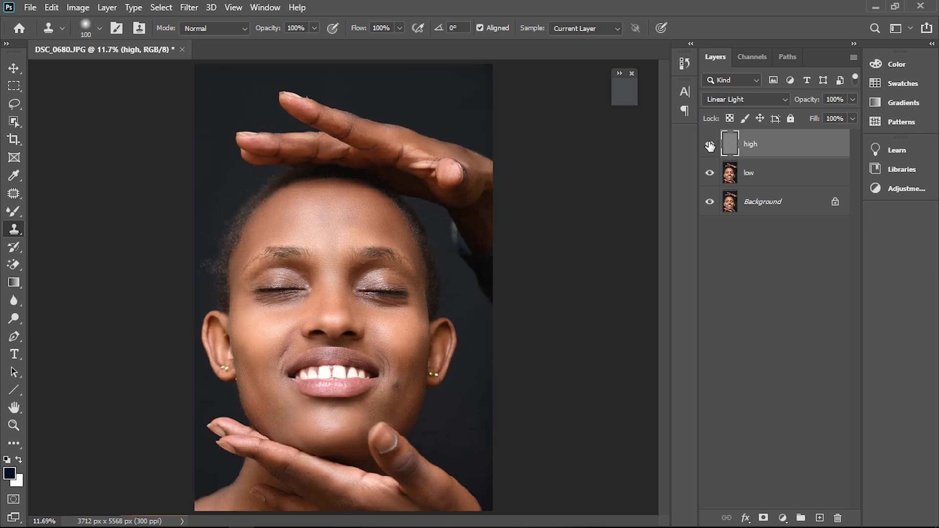
key(ctrl+plus)
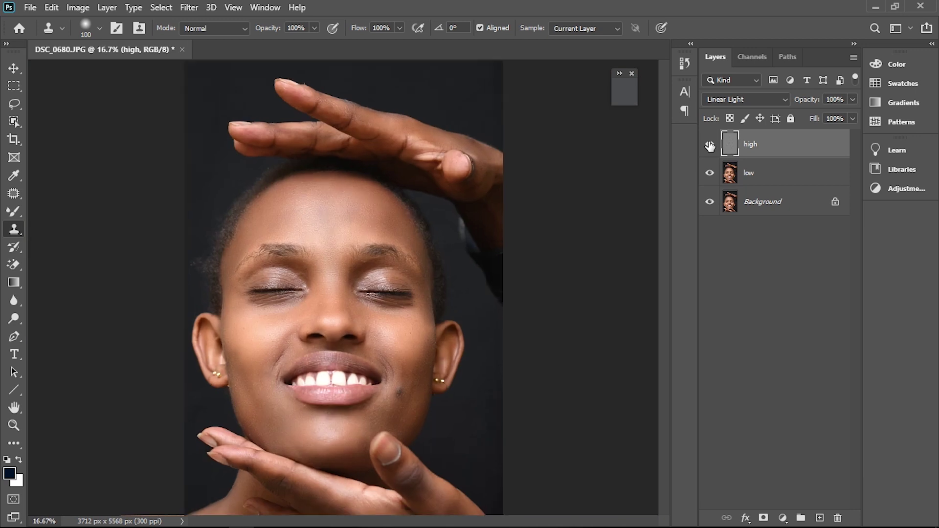
key(ctrl+plus)
key(ctrl+plus)
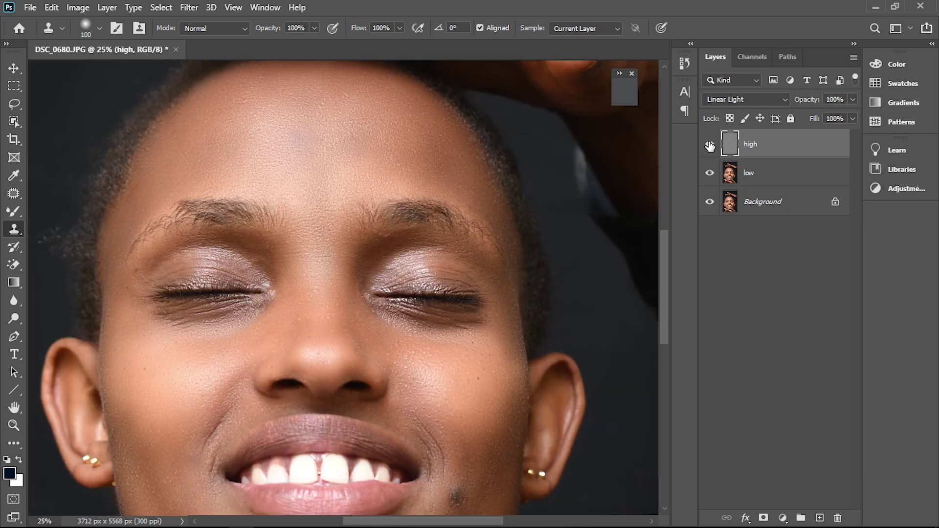
key(ctrl+plus)
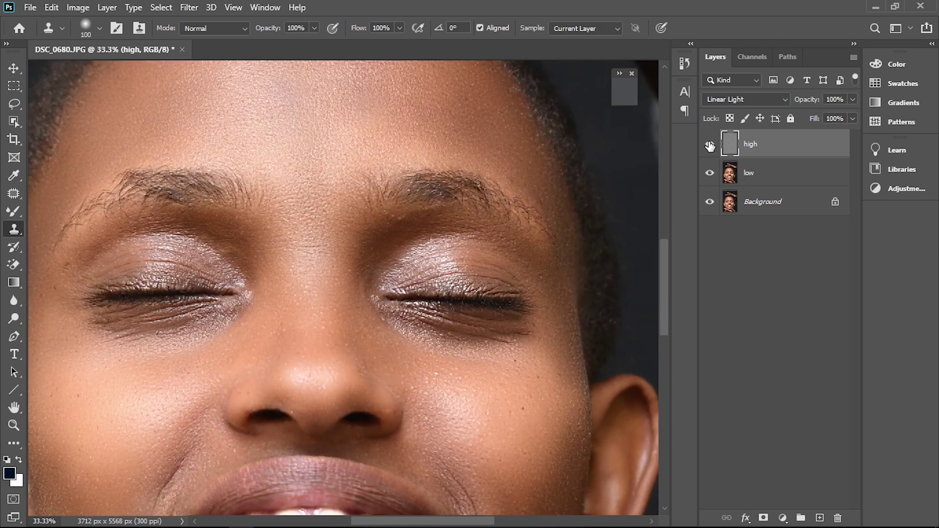
key(ctrl+0)
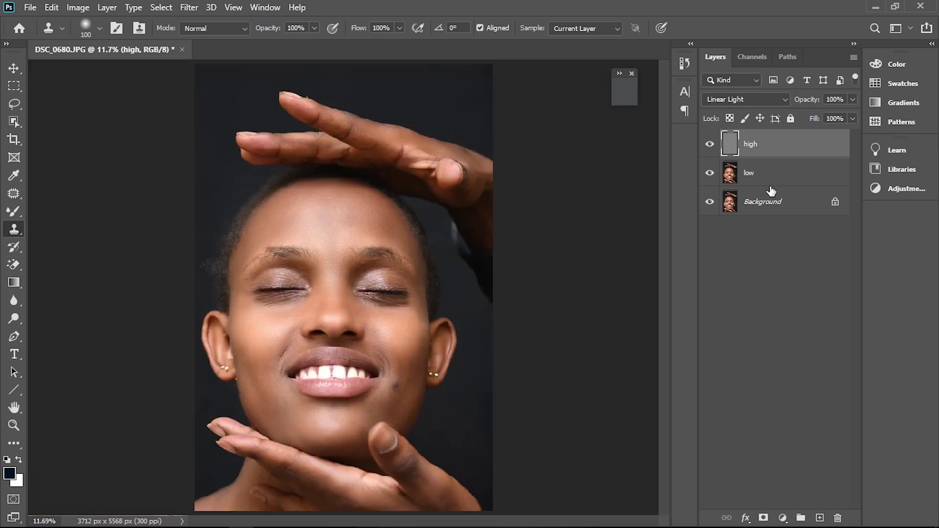
Step: Group the high and low layers into Group 1 and begin typing a new group name
shift+click(753, 178)
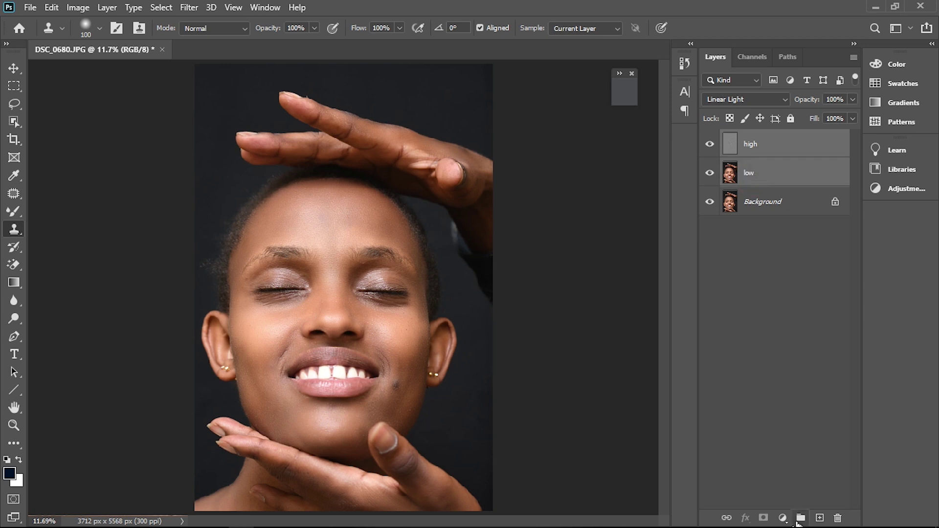
click(801, 519)
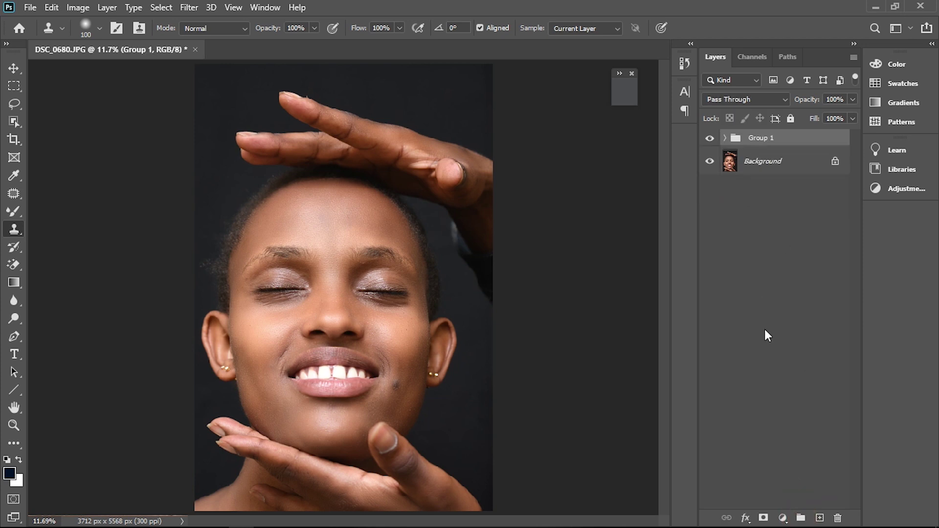
click(761, 139)
click(761, 140)
double_click(762, 140)
text(frequence photo)
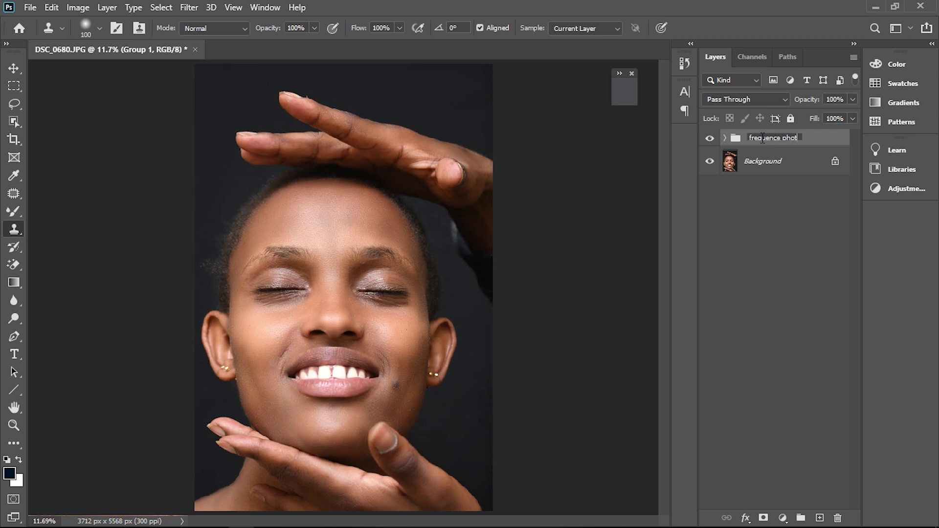
Step: Commit the 'frequence photo' group name and toggle its visibility to compare retouched and original skin
key(Return)
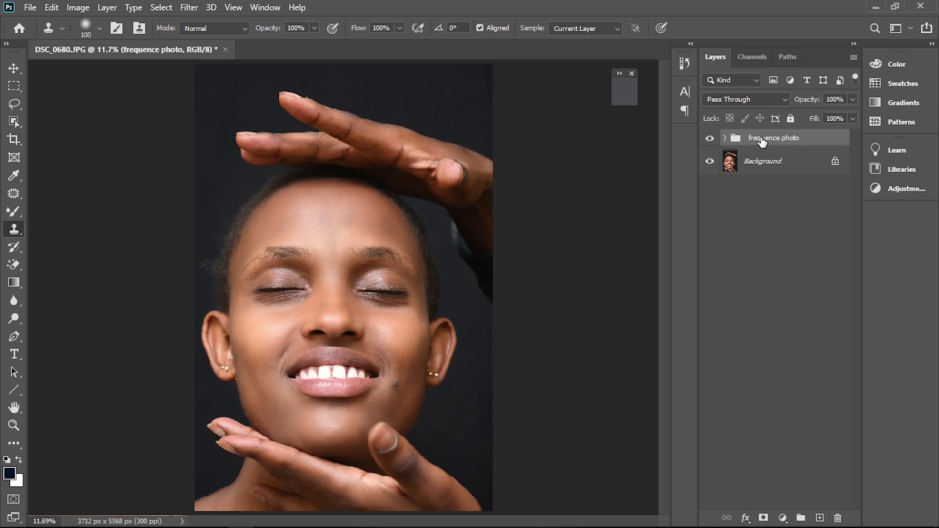
click(710, 139)
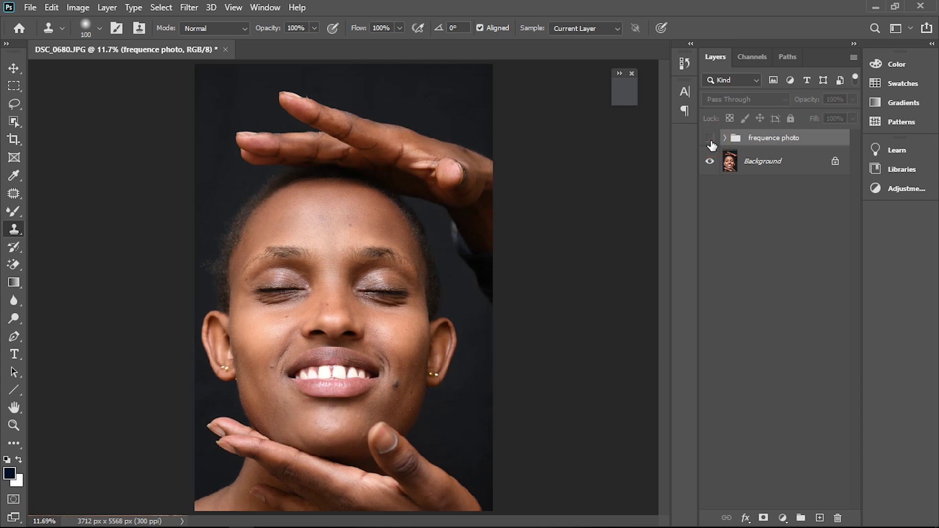
key(ctrl+plus)
key(ctrl+plus)
key(ctrl+plus)
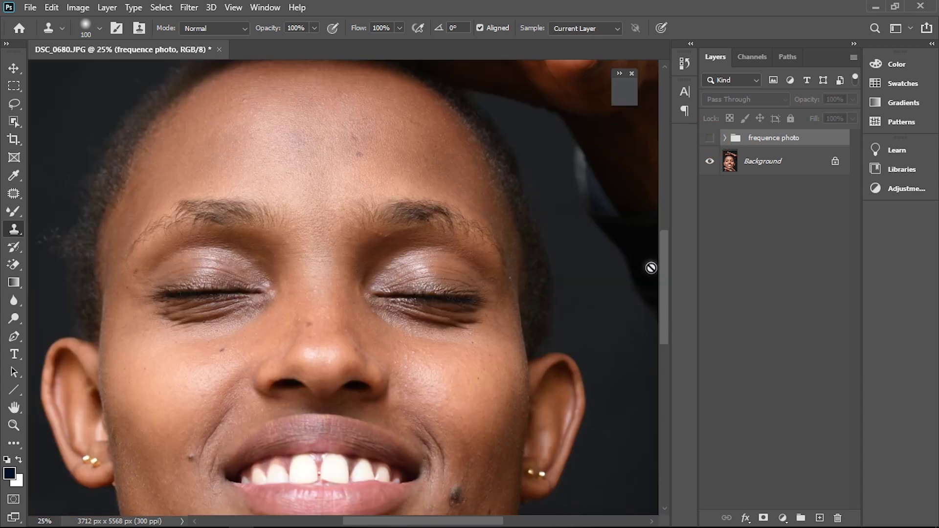
scroll(655, 271, down, 3)
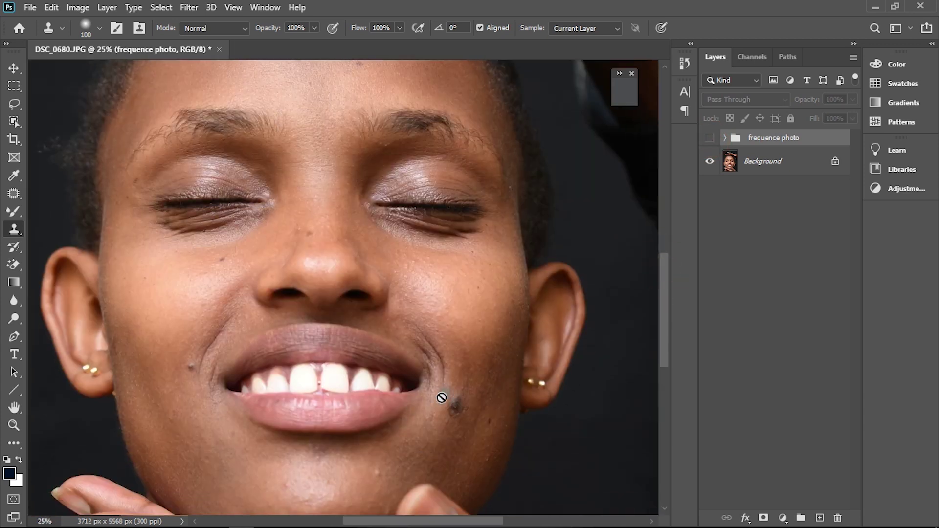
click(15, 69)
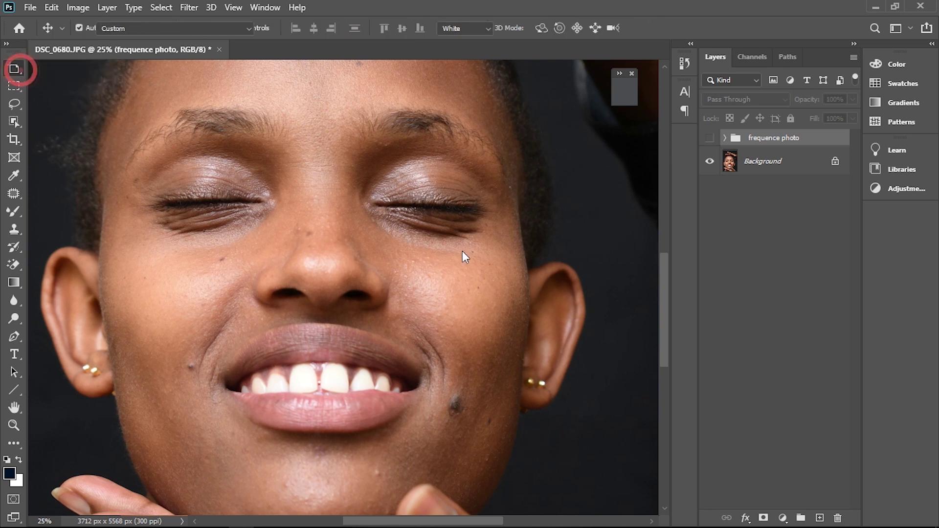
click(710, 139)
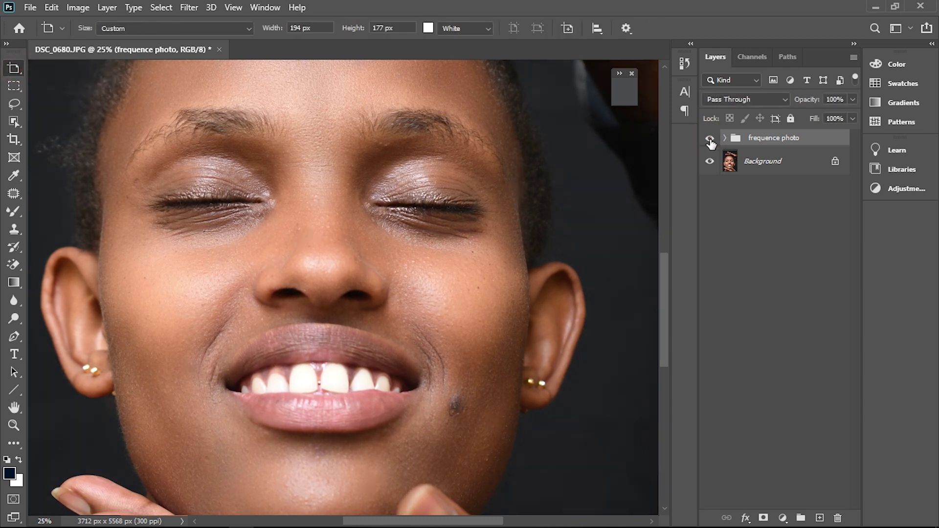
click(710, 138)
click(710, 139)
key(ctrl+0)
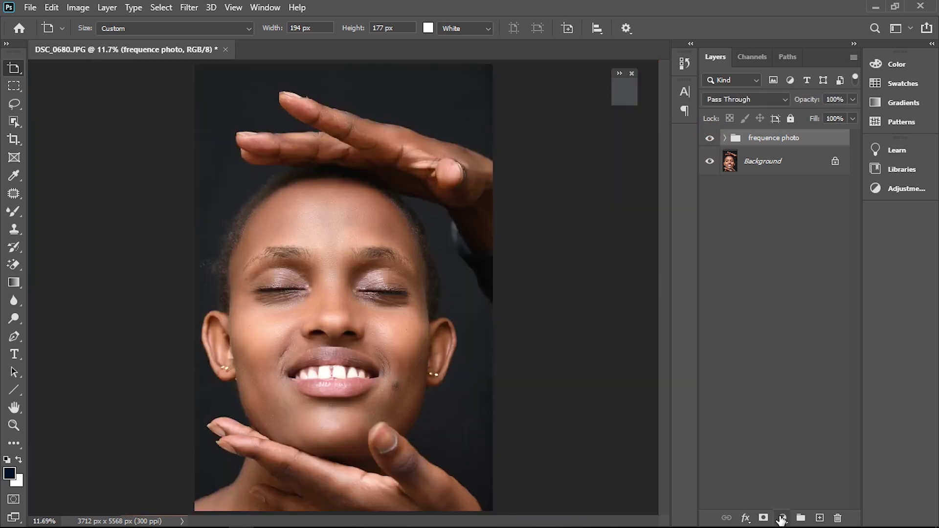
Step: Add a Curves adjustment layer with one midtone point nudged, keeping the curve nearly straight
click(783, 519)
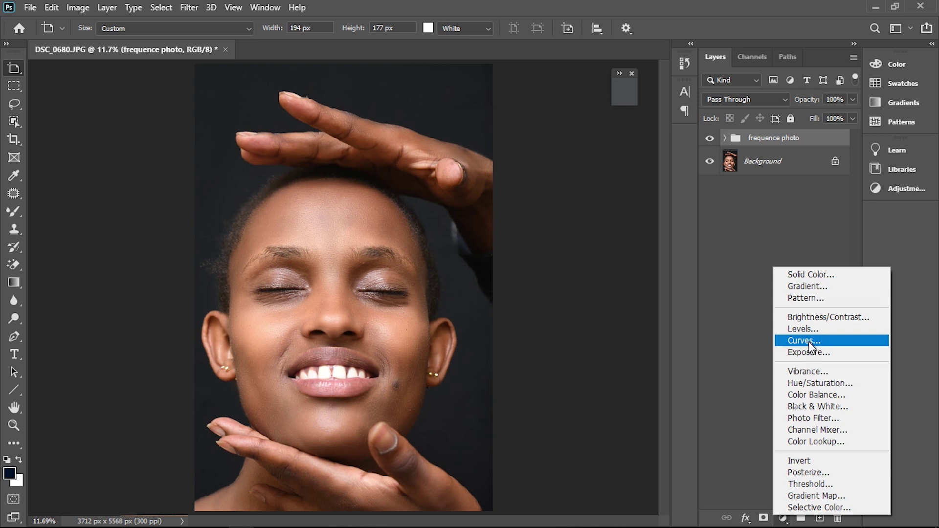
click(808, 342)
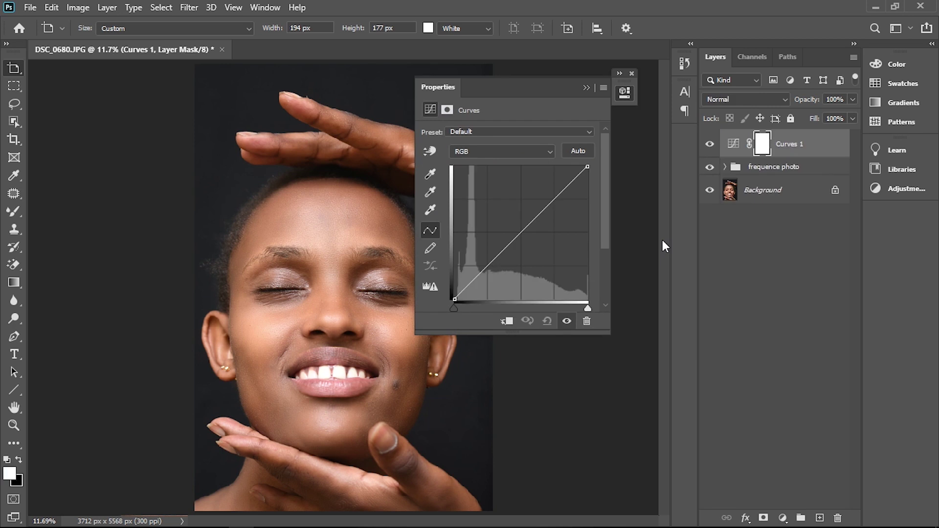
click(531, 228)
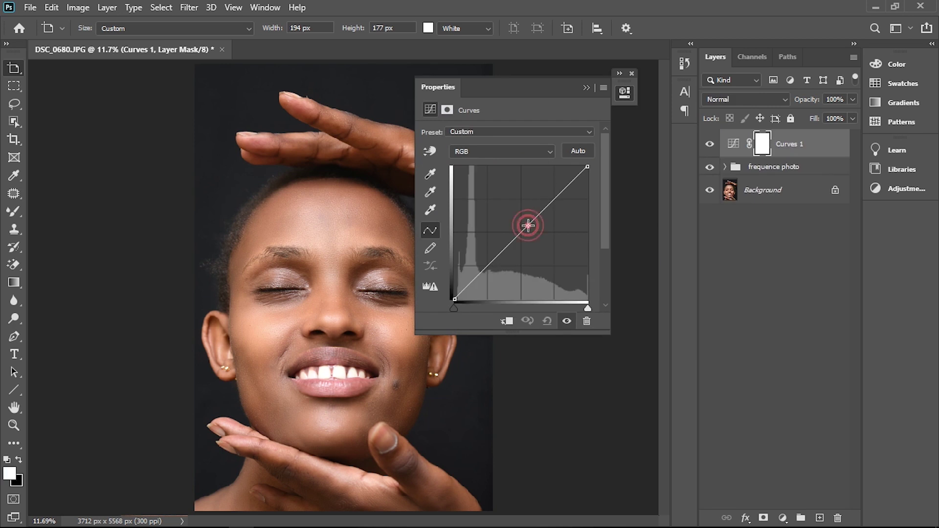
drag(531, 228, 532, 231)
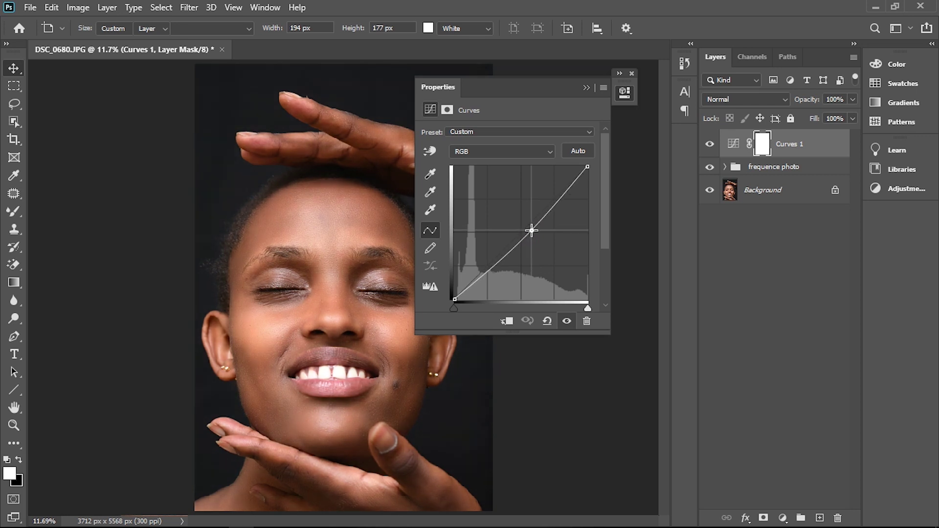
drag(524, 238, 520, 240)
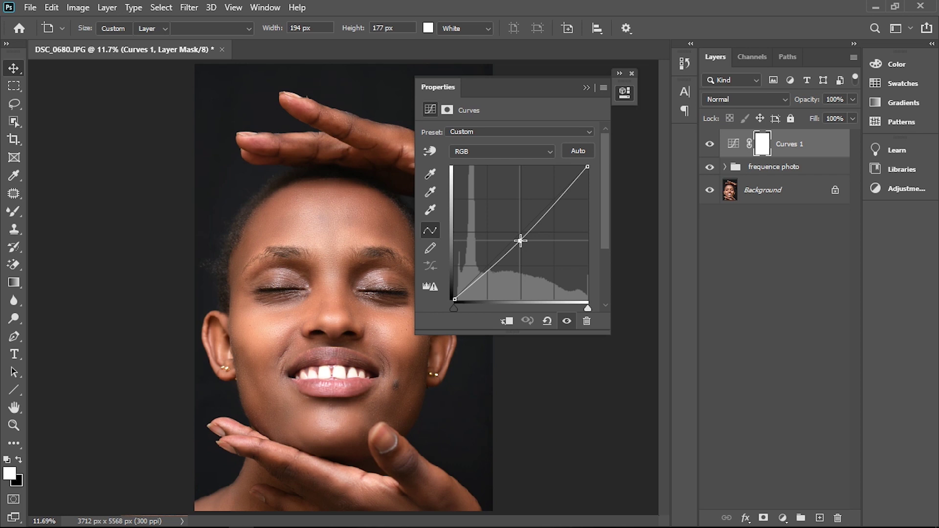
click(583, 88)
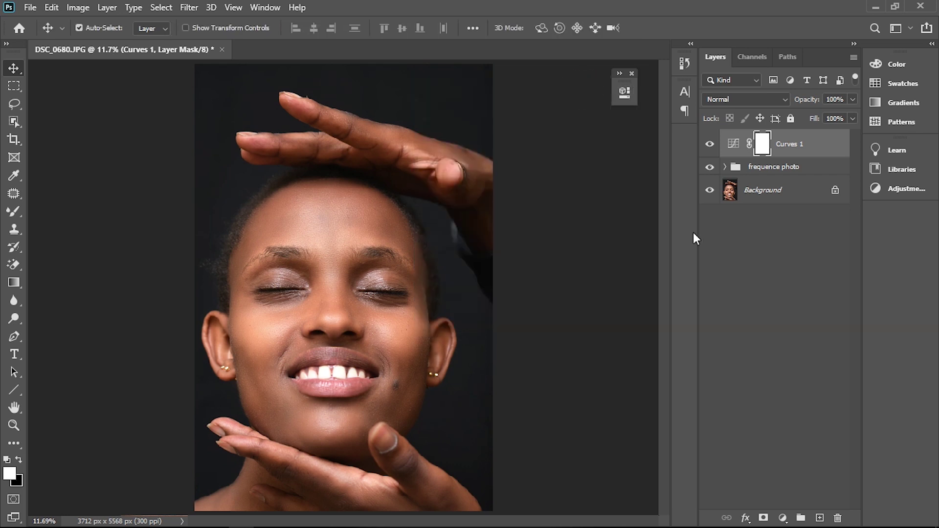
click(783, 518)
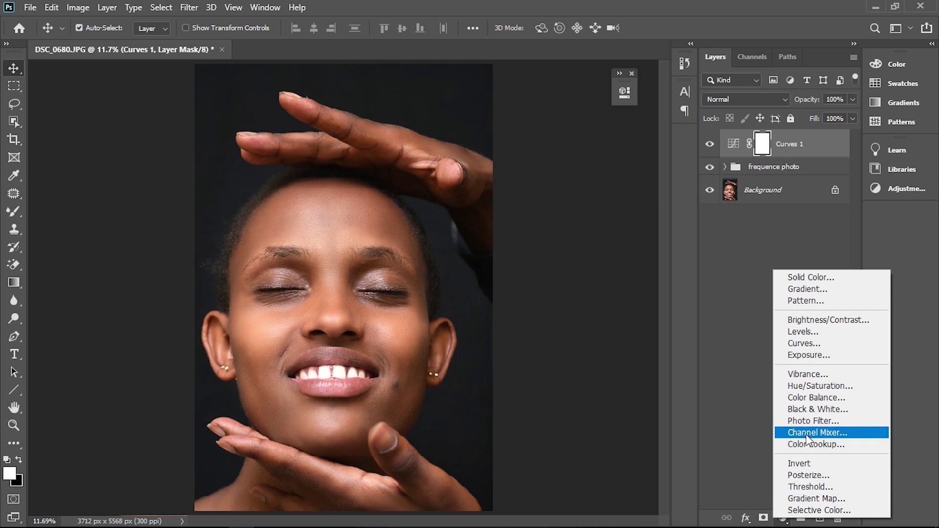
click(663, 314)
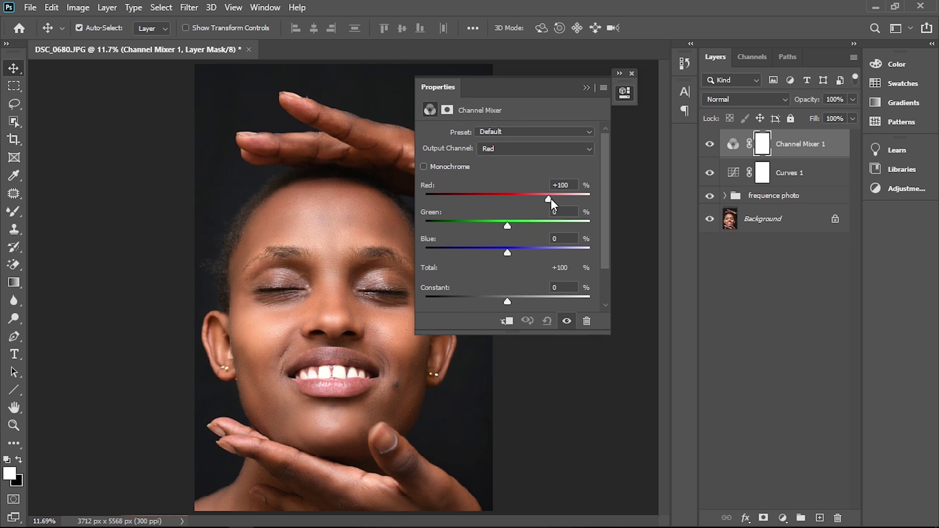
drag(548, 200, 541, 199)
click(625, 212)
click(719, 264)
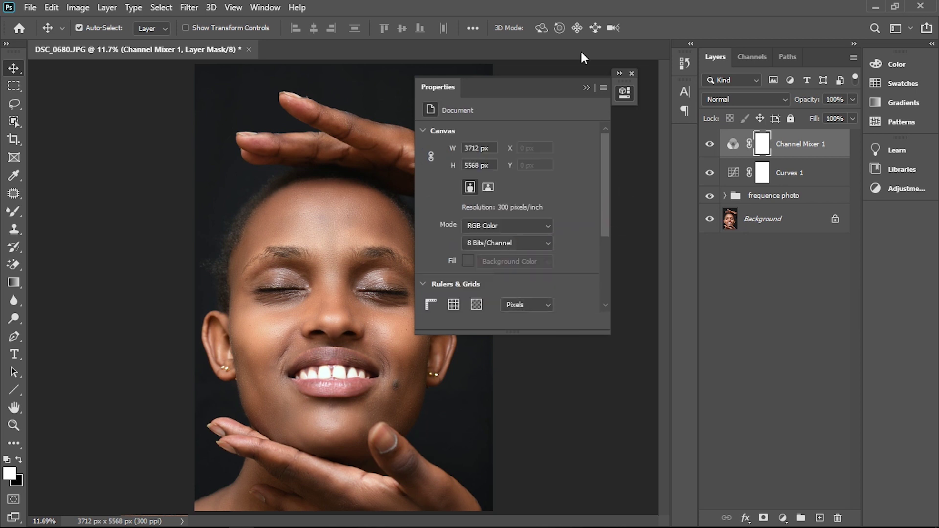
click(588, 86)
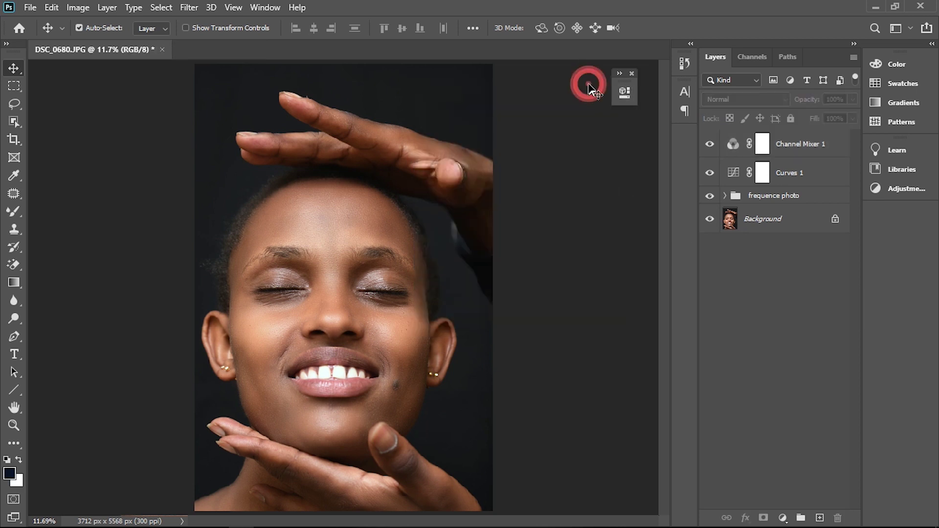
click(709, 145)
click(781, 150)
key(Delete)
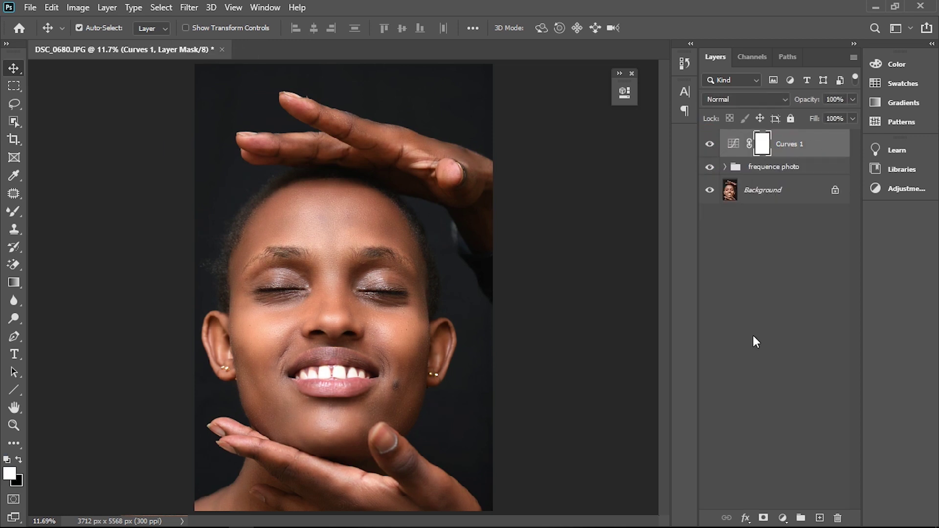
Step: Add a Color Balance layer with midtones Yellow–Blue +13 and Magenta–Green +3
click(783, 518)
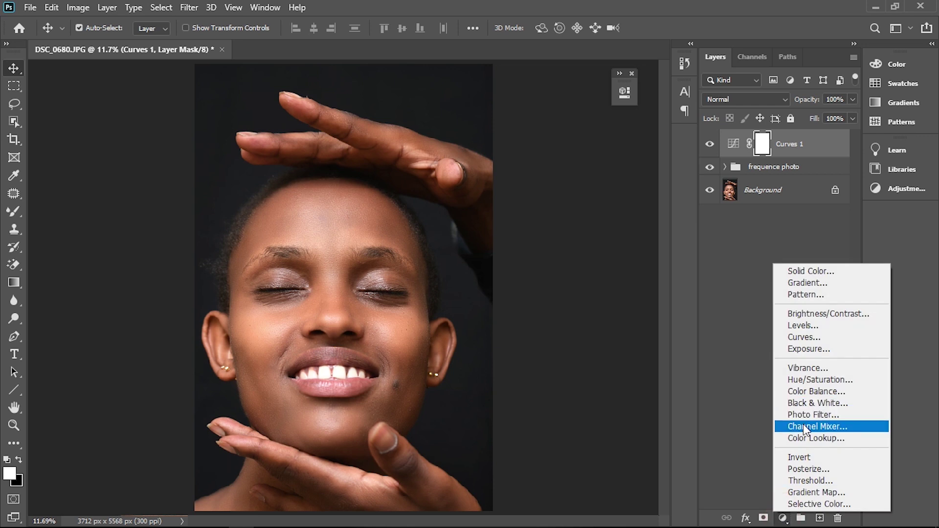
click(806, 391)
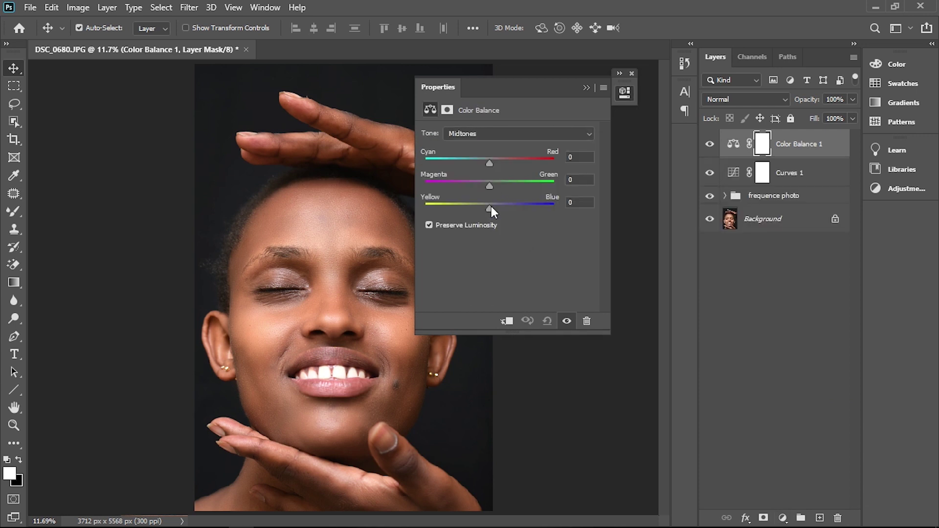
drag(489, 207, 498, 207)
drag(488, 183, 485, 185)
click(587, 87)
key(ctrl)
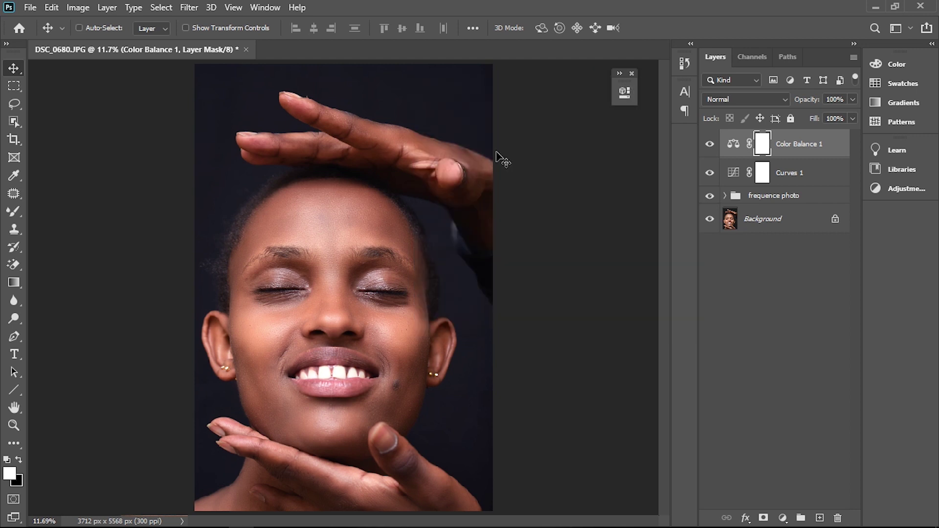
key(ctrl+plus)
key(ctrl+plus)
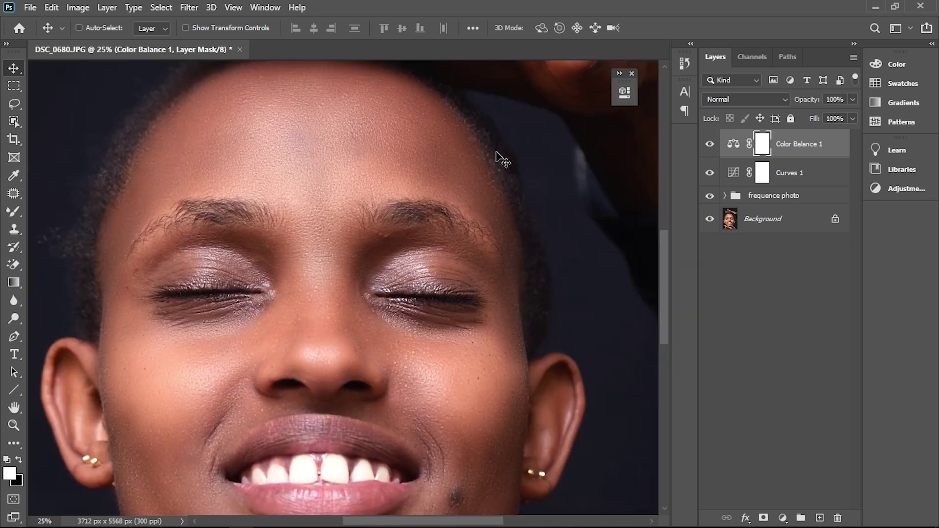
key(ctrl+0)
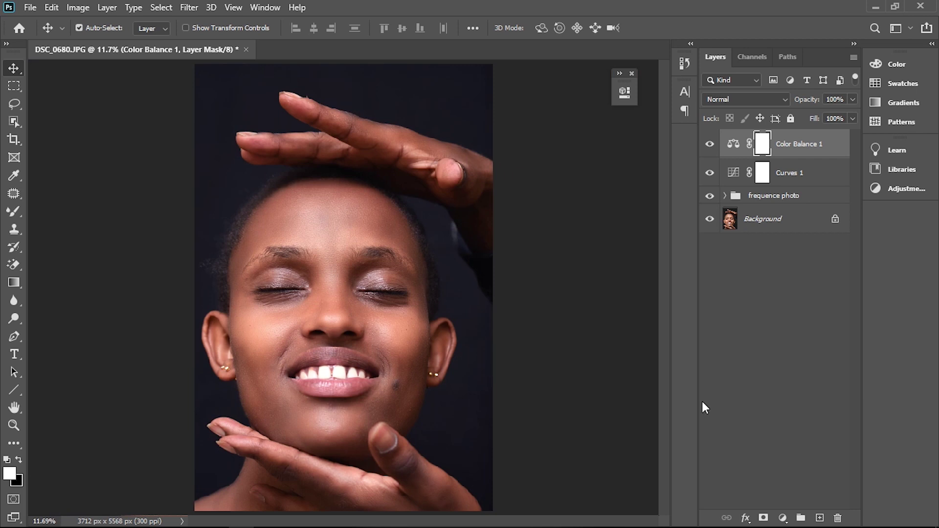
Step: Add a Levels layer with the RGB midtone input set to 0.95
click(783, 517)
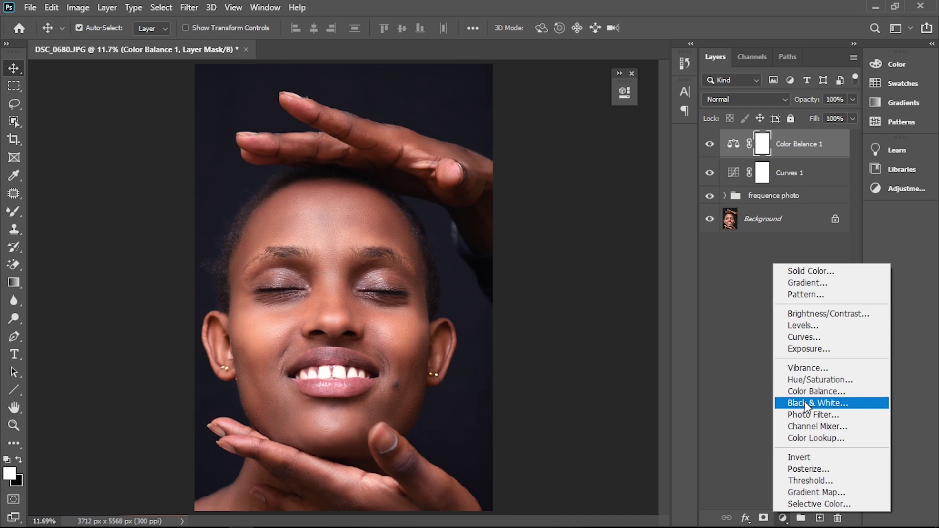
click(803, 326)
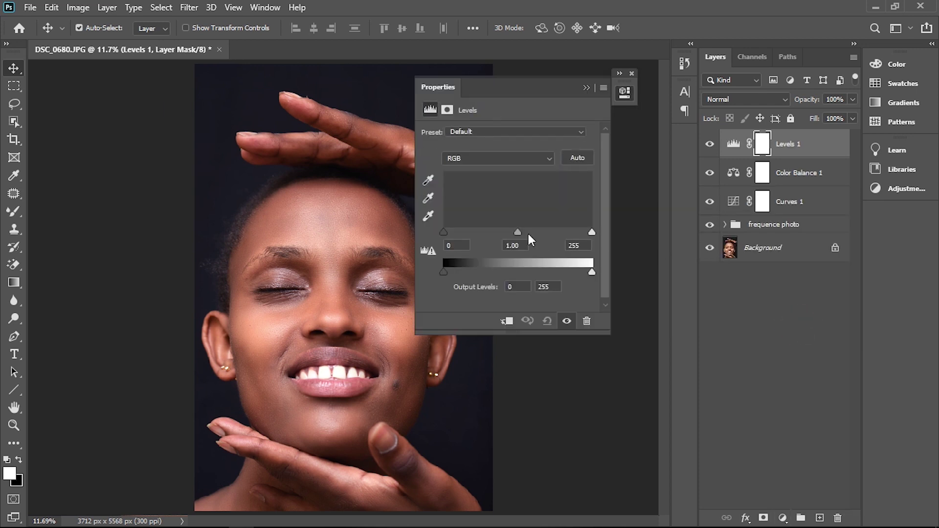
drag(518, 233, 525, 233)
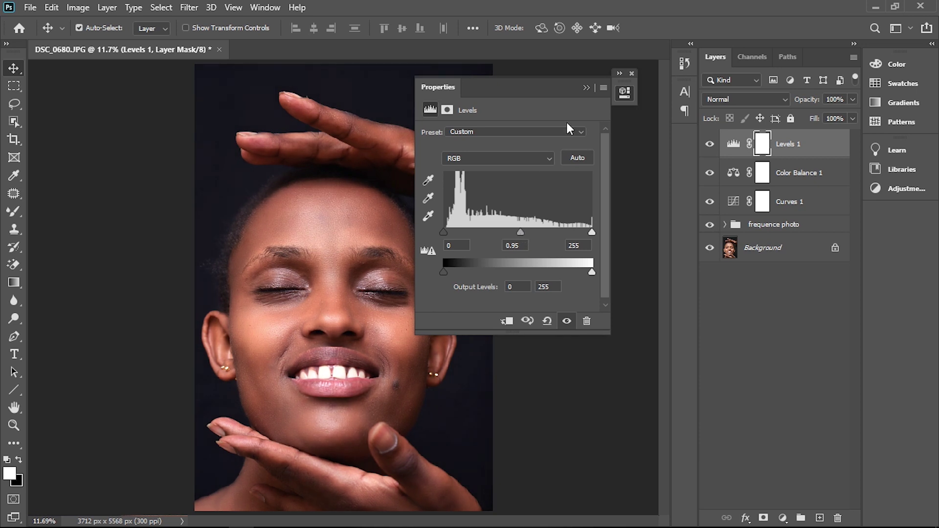
click(586, 88)
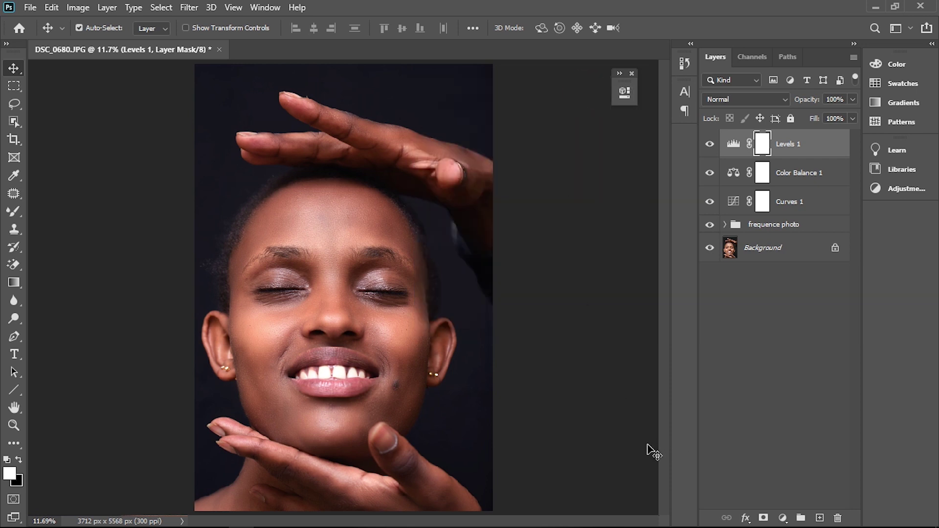
Step: Add a Selective Color layer reducing cyan, adding magenta and slightly deepening black in the Reds
click(783, 518)
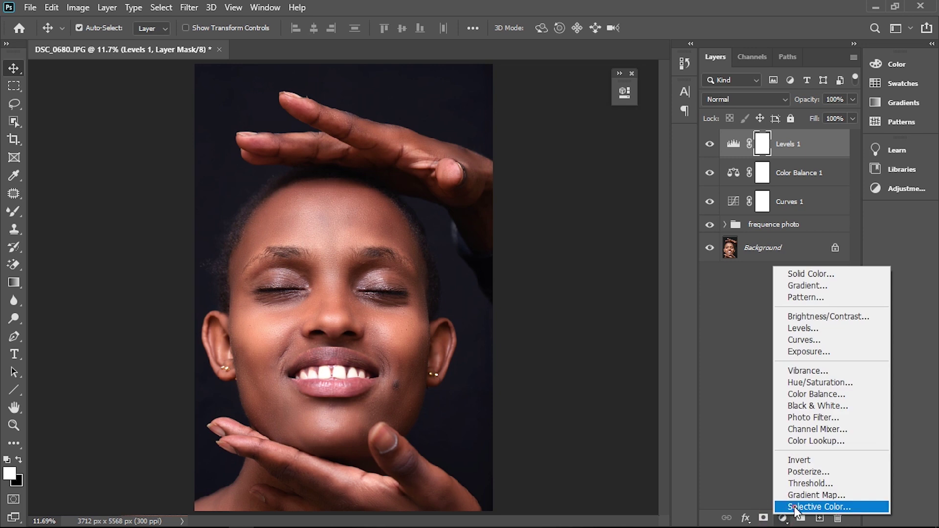
click(795, 507)
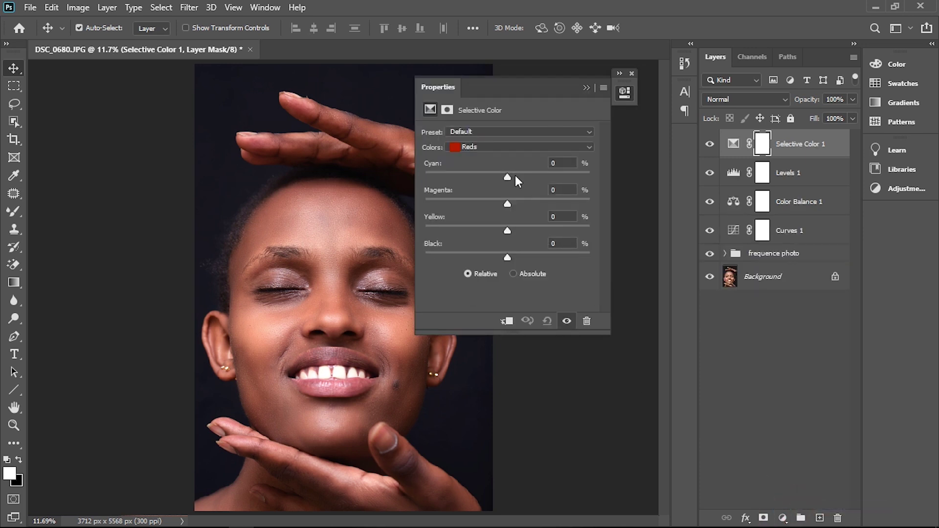
drag(507, 178, 483, 178)
mouse_move(507, 204)
mouse_down()
mouse_move(521, 205)
mouse_move(507, 209)
mouse_move(513, 231)
mouse_up()
mouse_move(508, 260)
mouse_down()
mouse_move(490, 259)
mouse_move(521, 259)
mouse_move(510, 259)
mouse_up()
Step: Switch the Selective Color range to Blacks and set Black to +4
click(524, 147)
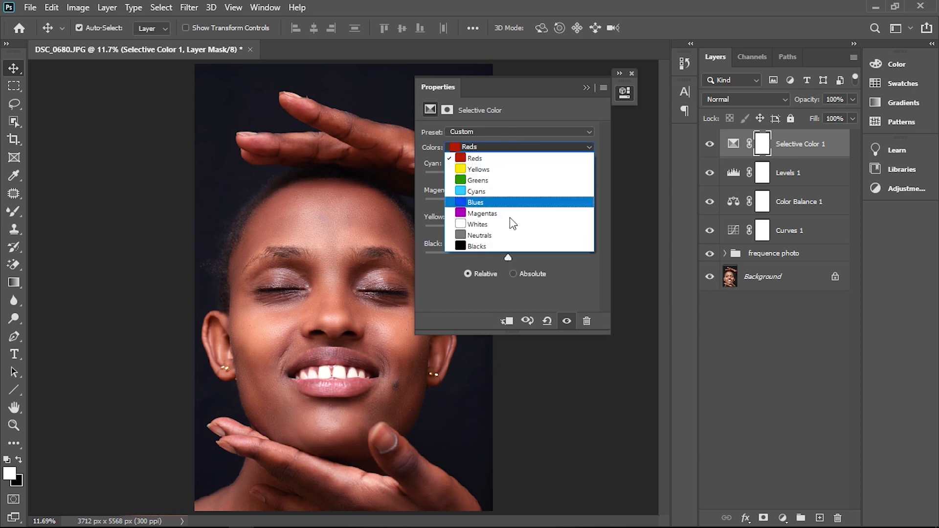
click(498, 242)
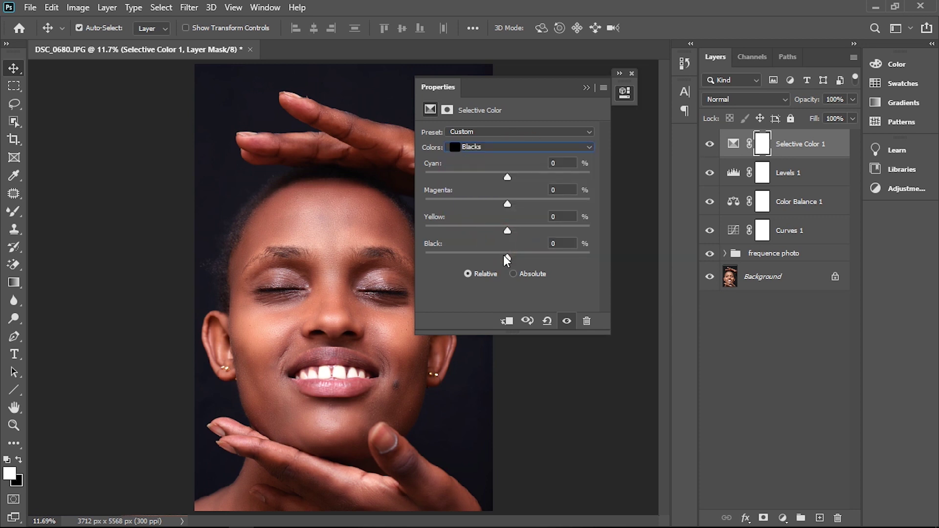
mouse_move(506, 258)
mouse_down()
mouse_move(498, 259)
mouse_move(512, 260)
mouse_up()
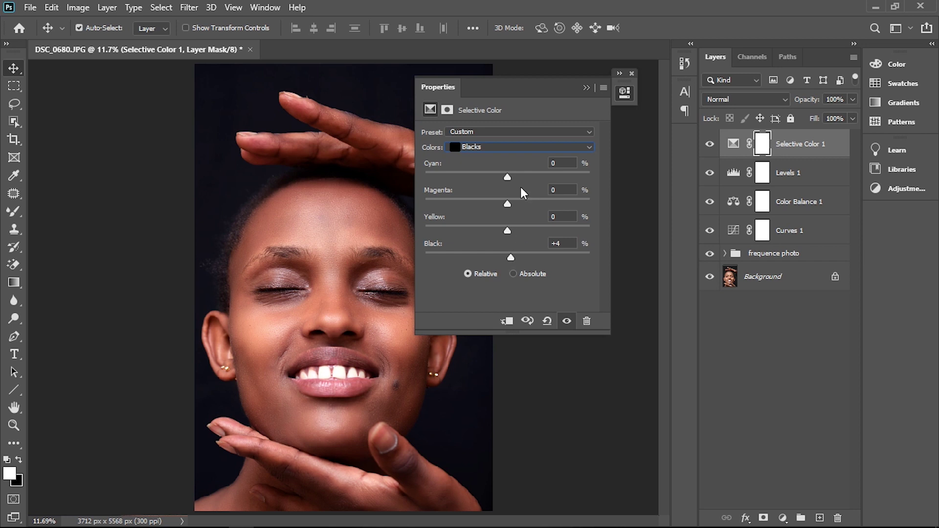
click(586, 88)
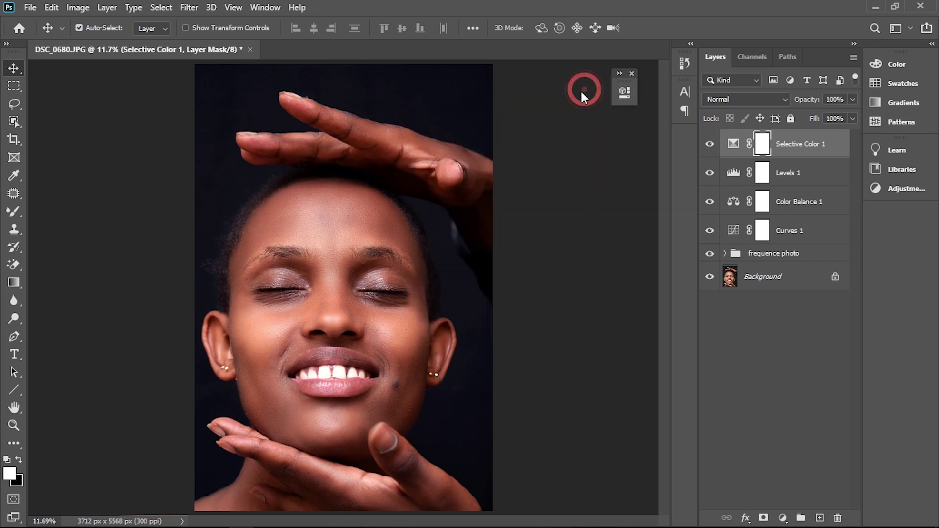
key(ctrl+plus)
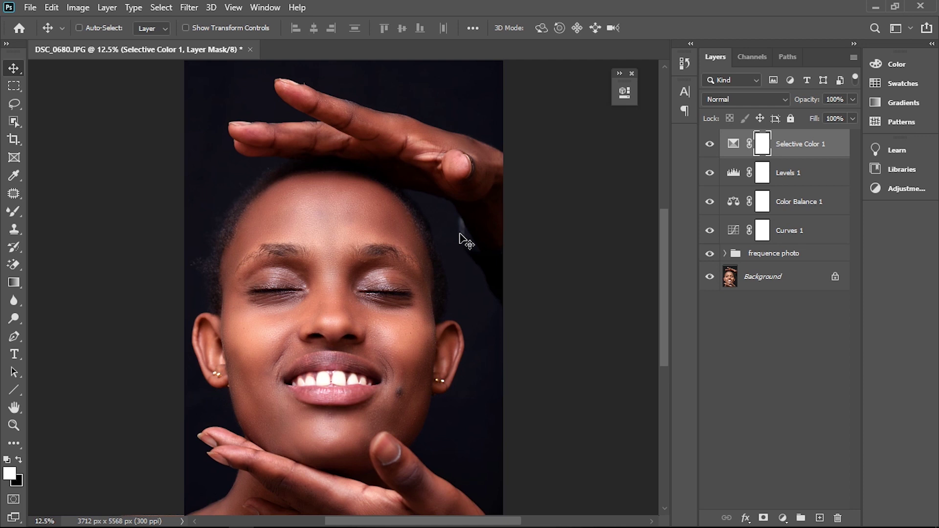
key(ctrl+plus)
key(ctrl+plus)
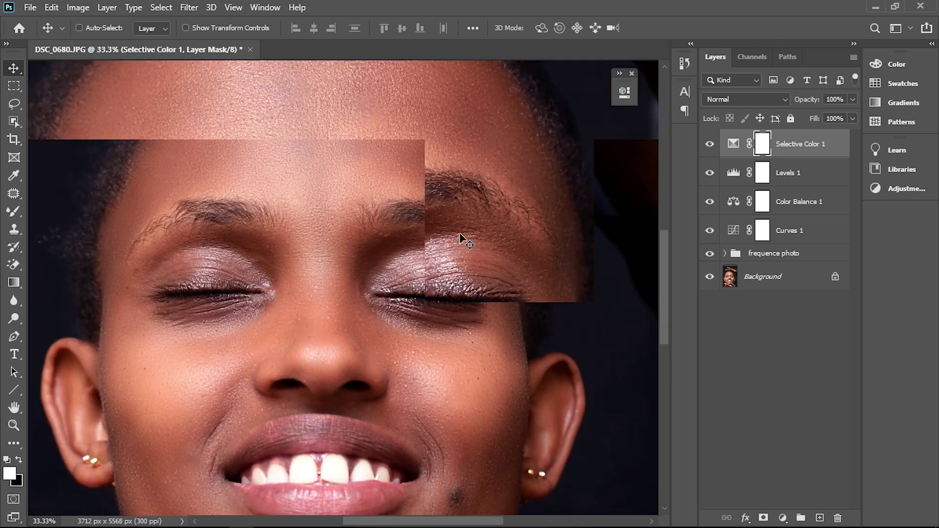
drag(463, 240, 463, 240)
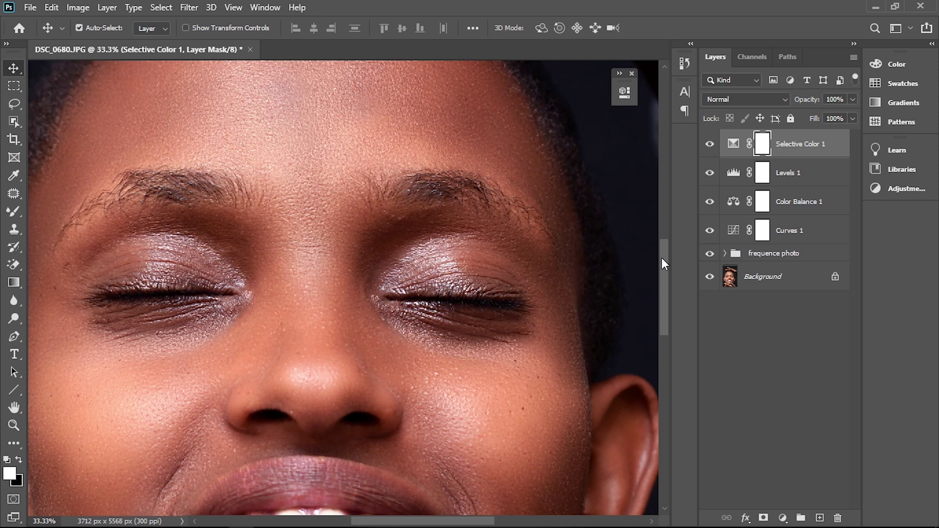
drag(663, 258, 664, 287)
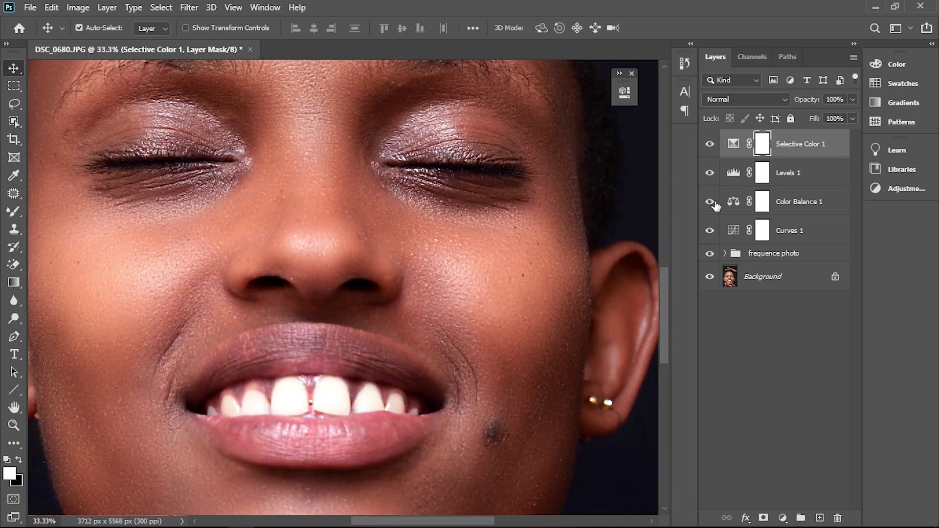
click(709, 230)
click(709, 202)
click(710, 173)
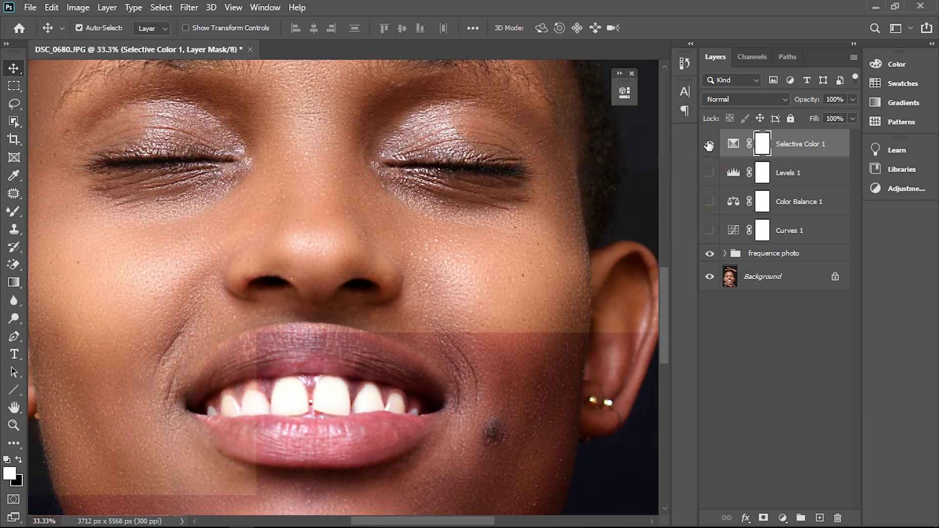
click(710, 143)
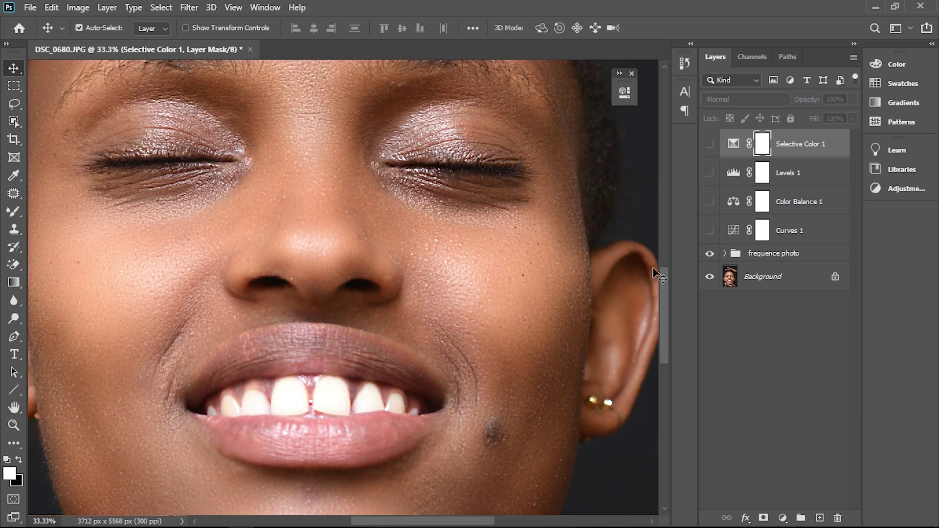
click(709, 254)
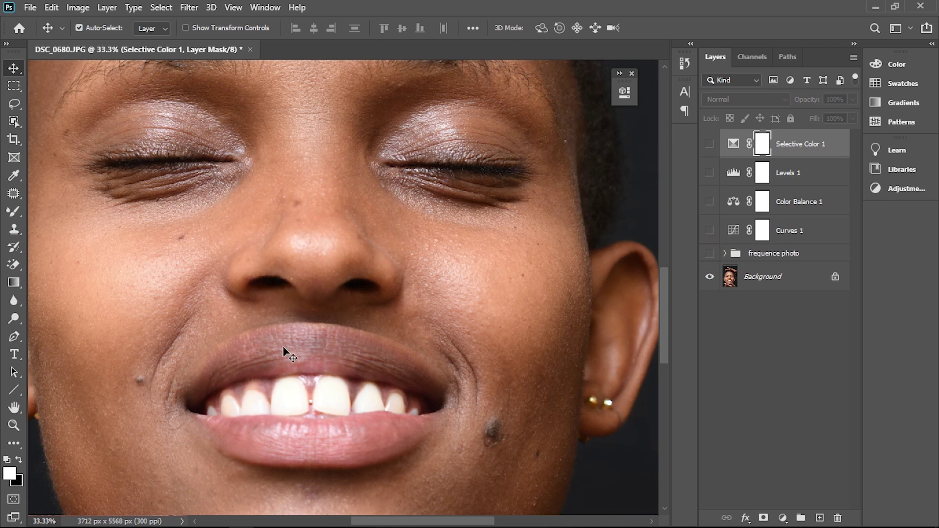
drag(373, 524, 352, 525)
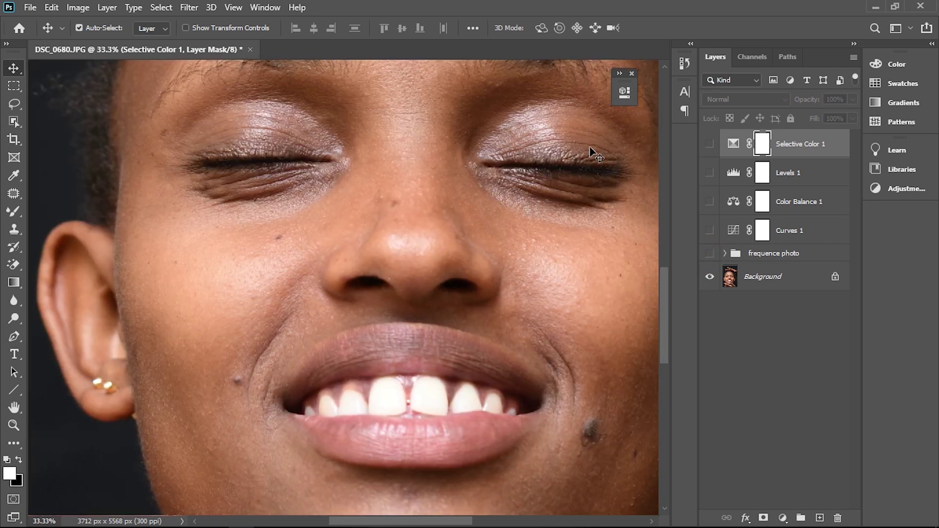
click(709, 254)
click(710, 230)
click(709, 202)
click(710, 174)
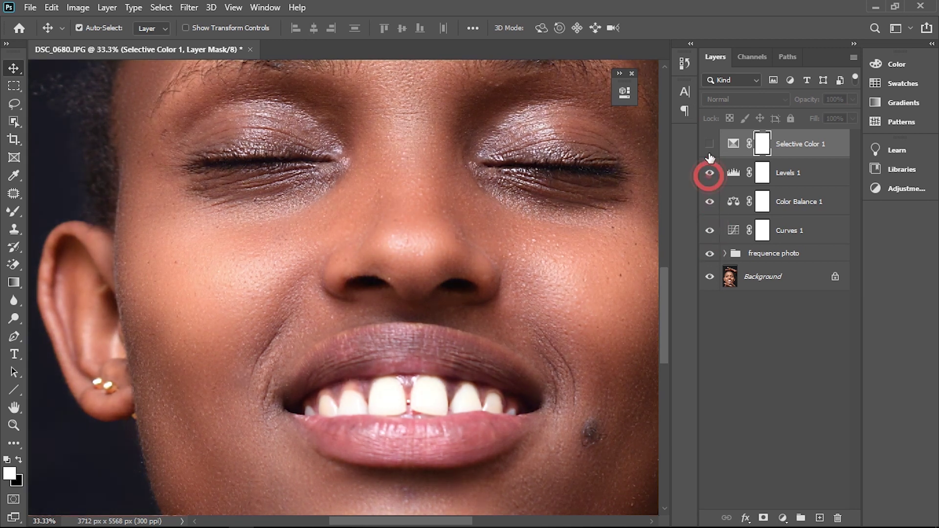
click(709, 144)
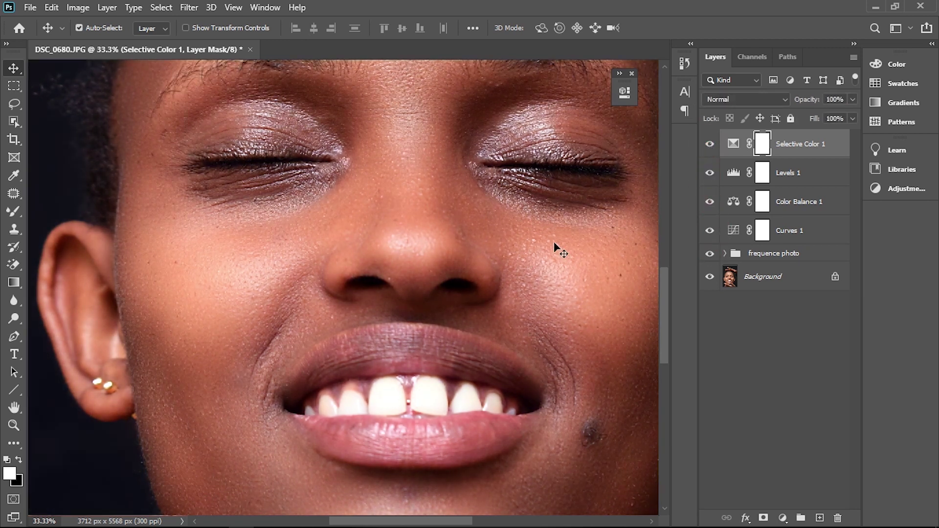
key(ctrl+0)
key(ctrl)
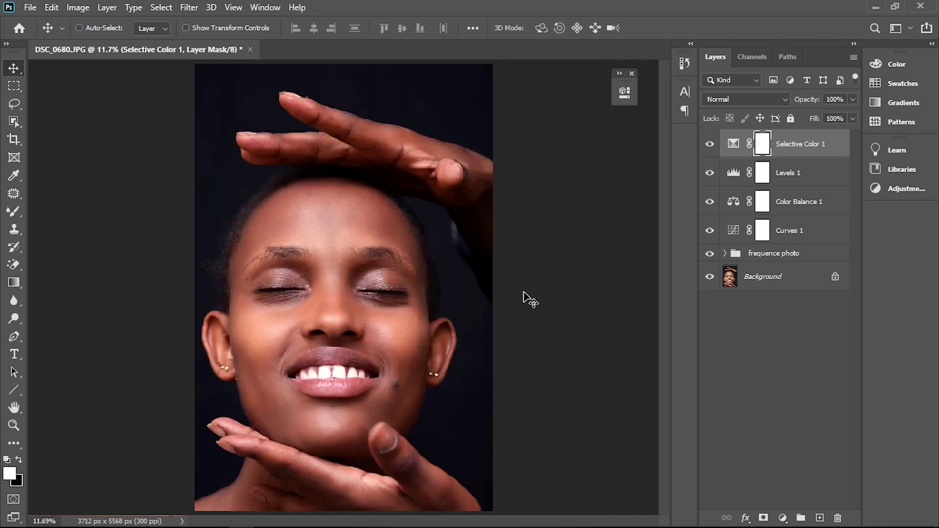
key(ctrl+plus)
key(ctrl+plus)
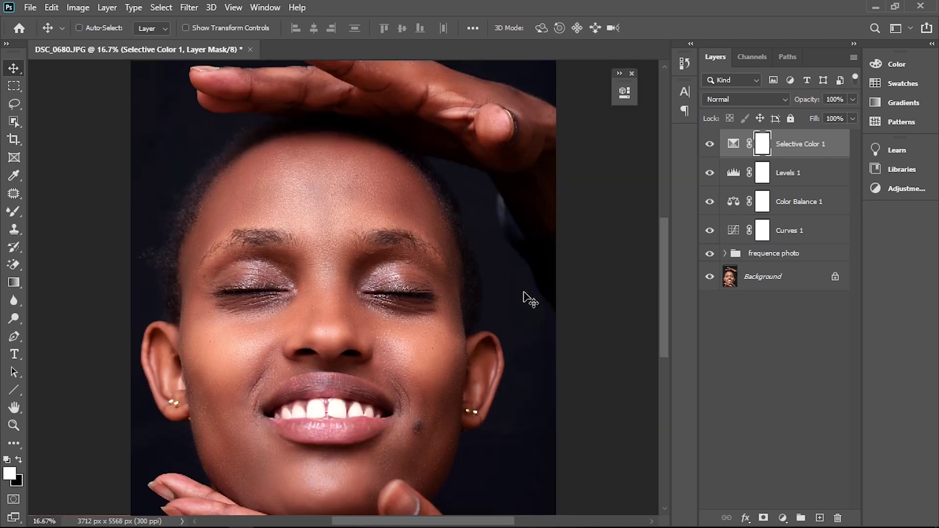
key(ctrl+plus)
key(ctrl+plus)
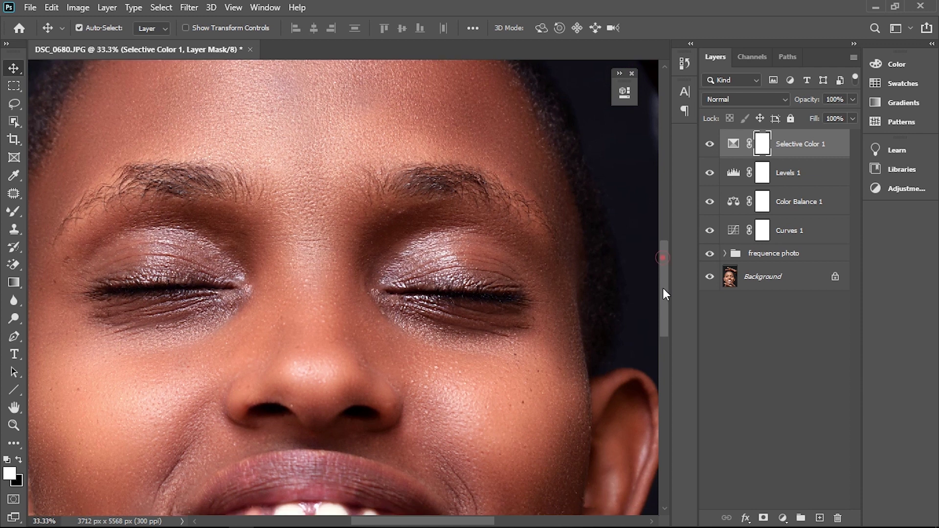
scroll(663, 294, down, 5)
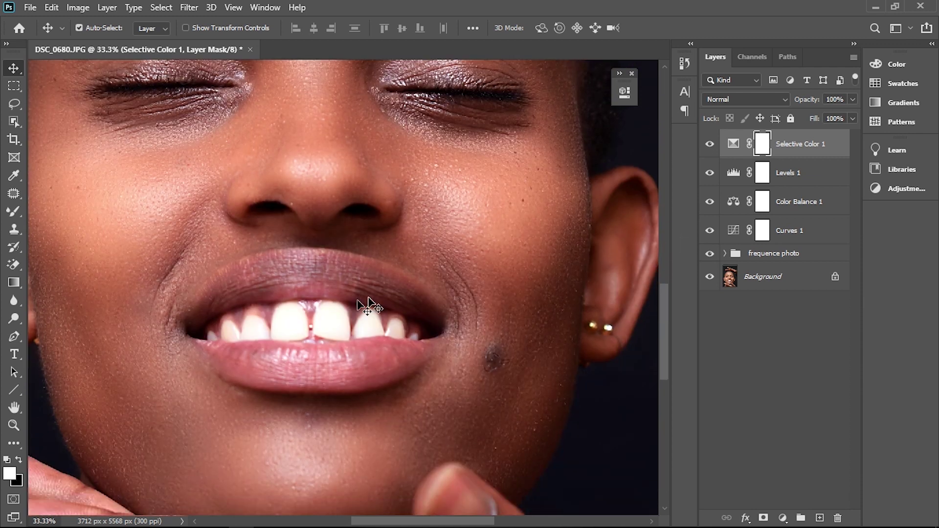
scroll(283, 326, up, 1)
scroll(282, 327, up, 1)
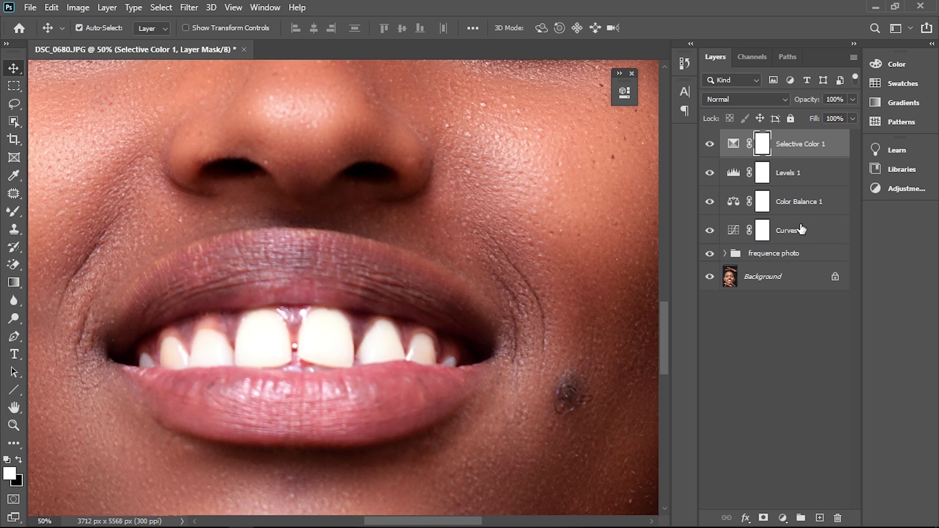
click(760, 58)
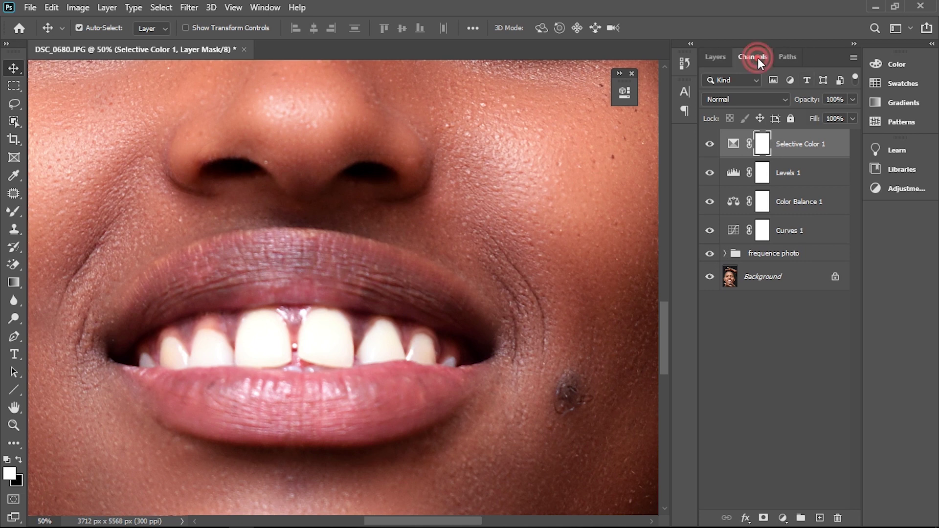
click(778, 56)
click(746, 57)
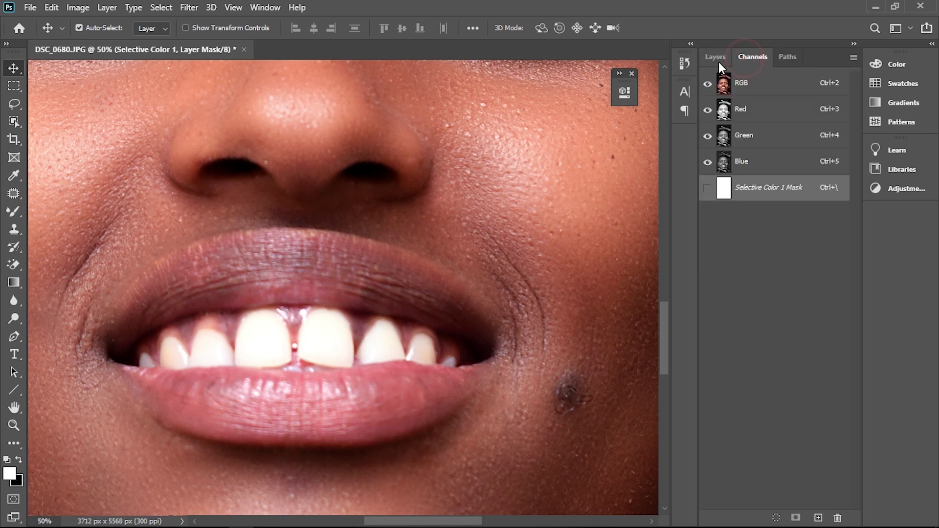
click(717, 58)
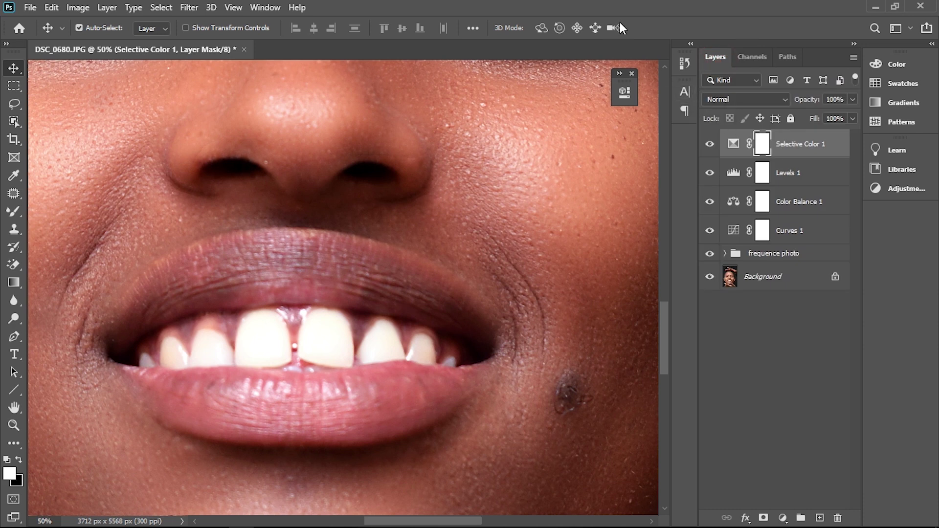
click(274, 8)
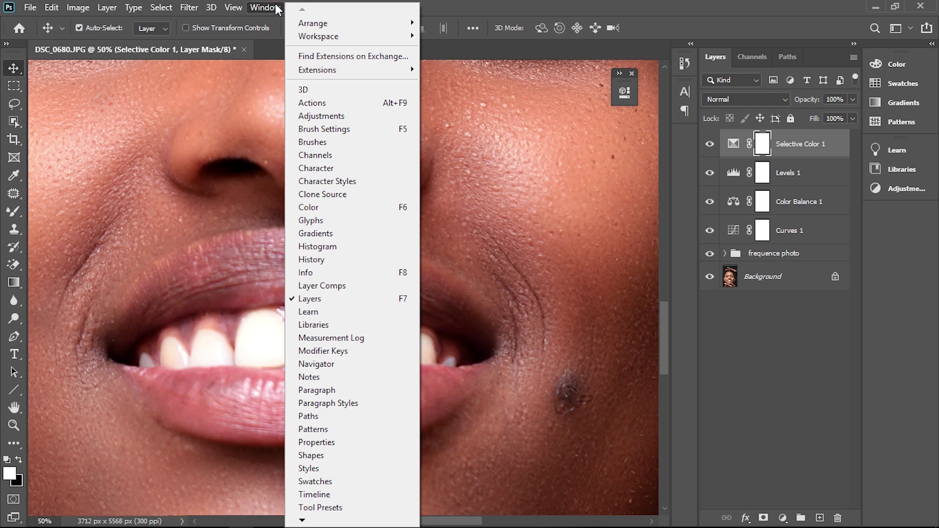
click(315, 104)
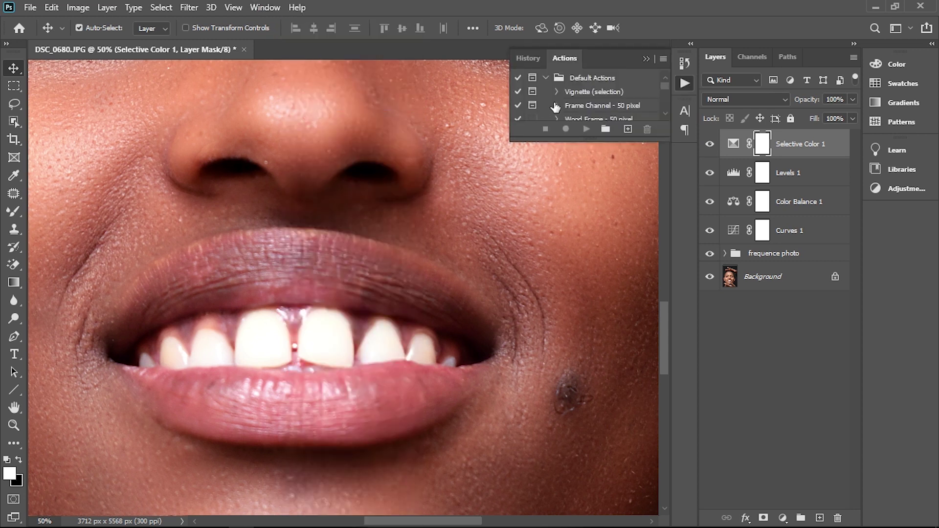
drag(617, 146, 622, 319)
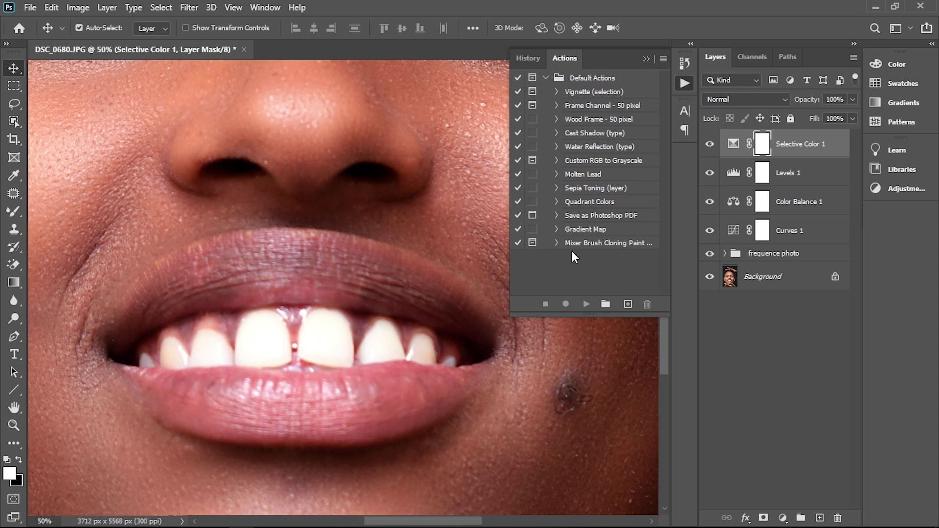
click(559, 244)
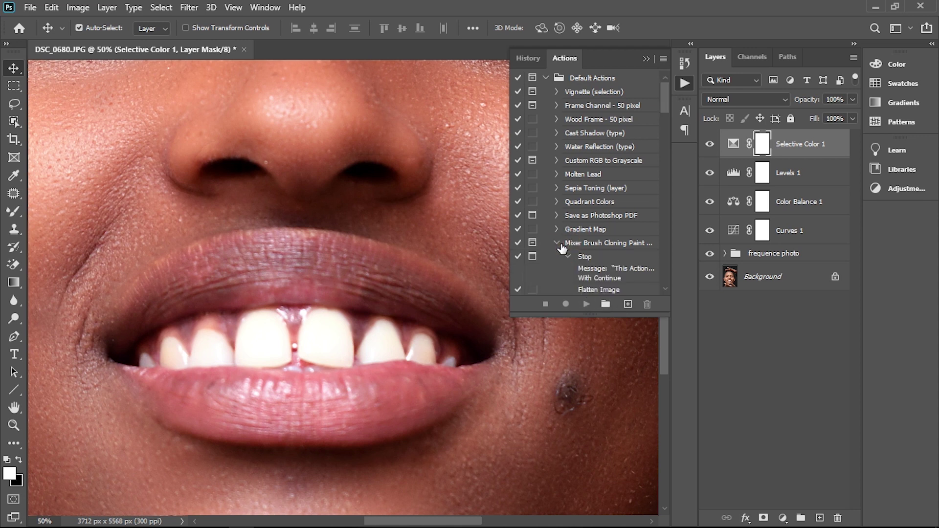
click(559, 244)
drag(615, 315, 616, 196)
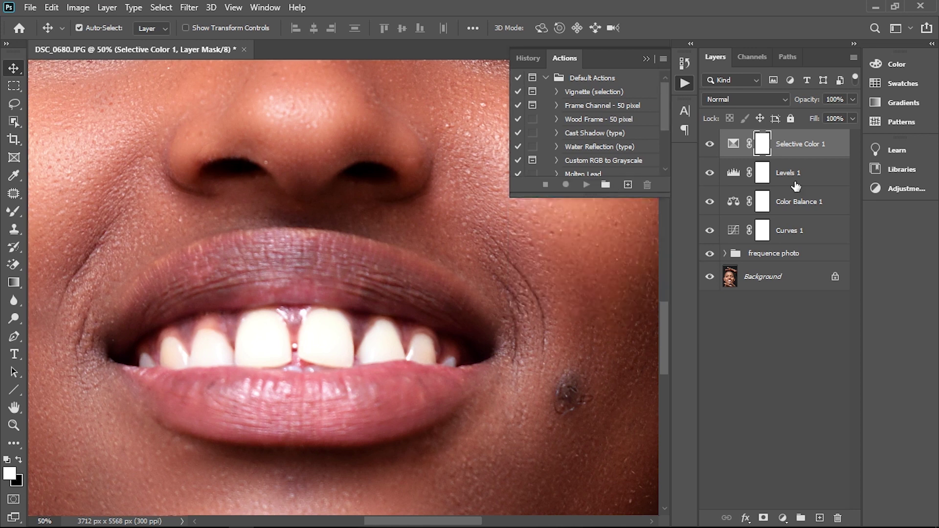
click(779, 371)
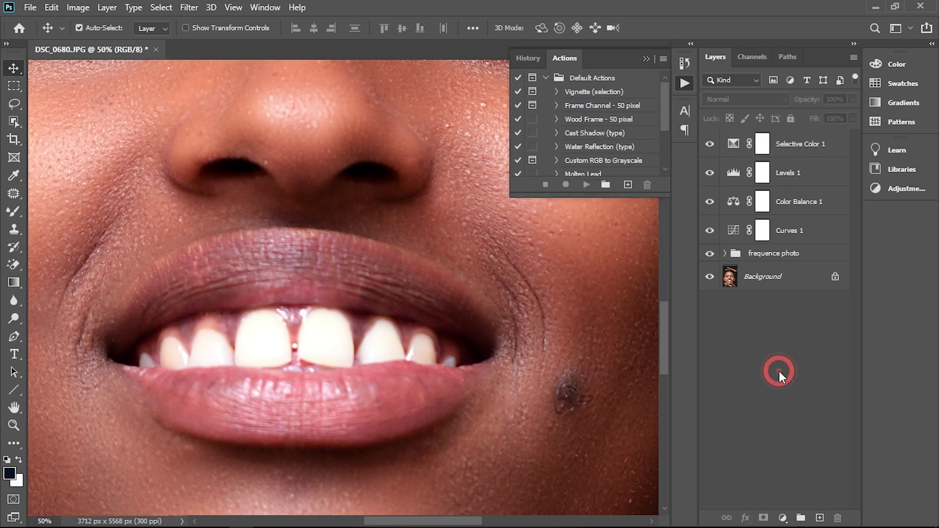
click(647, 59)
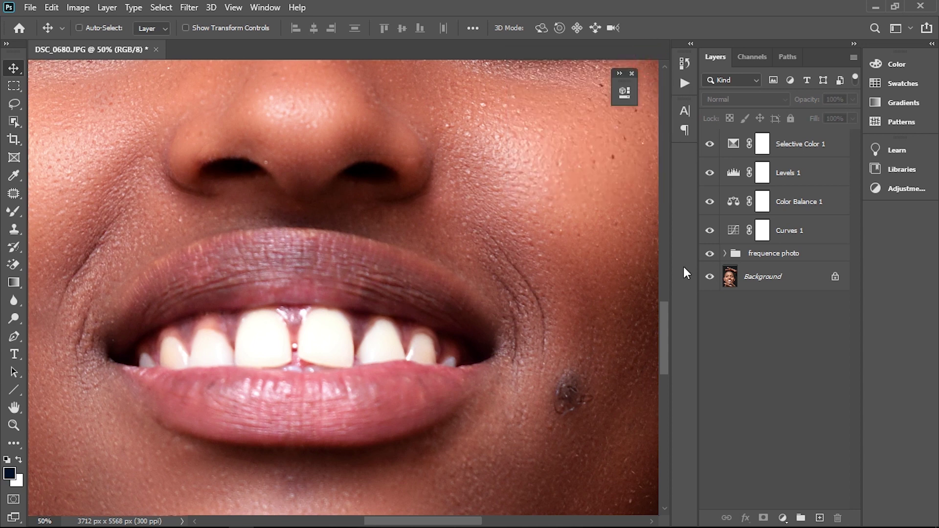
key(ctrl+0)
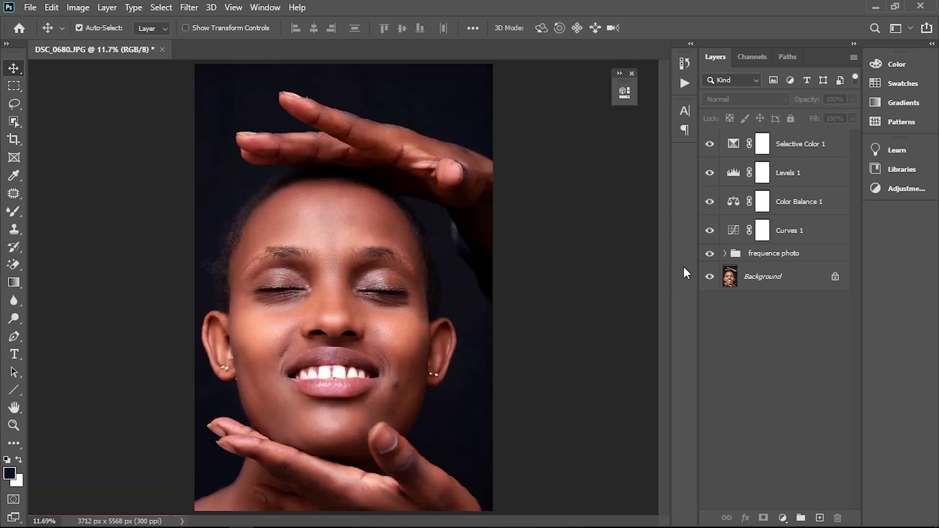
key(ctrl+plus)
key(ctrl+plus)
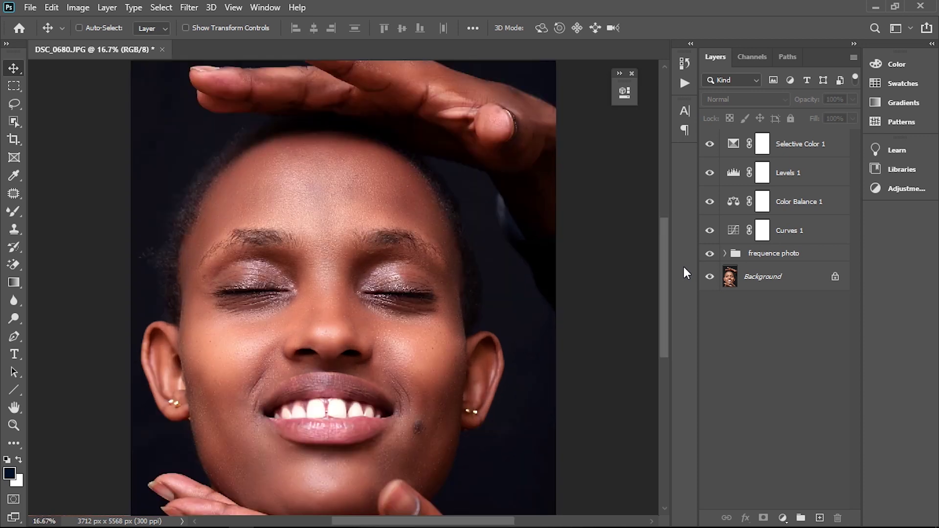
key(ctrl+plus)
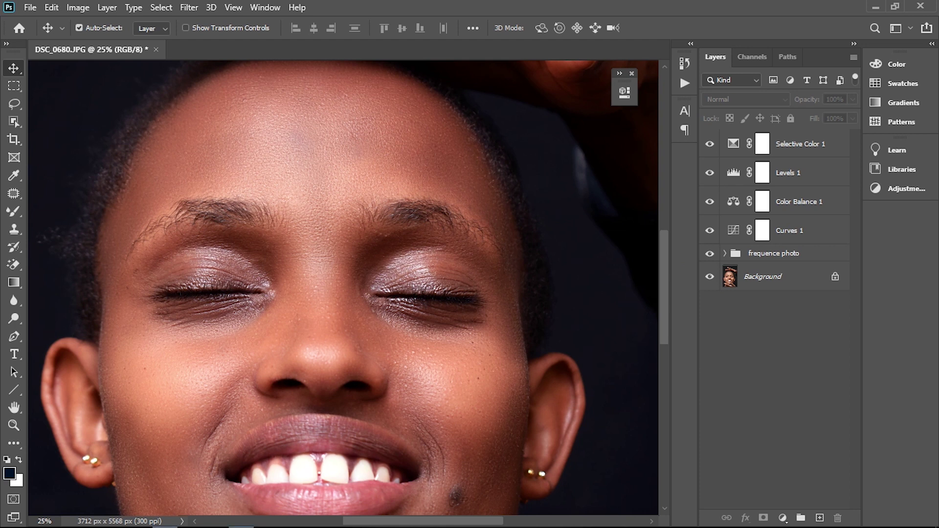
Step: Launch Everything from the tray and search 'ronix' across all file types
click(172, 494)
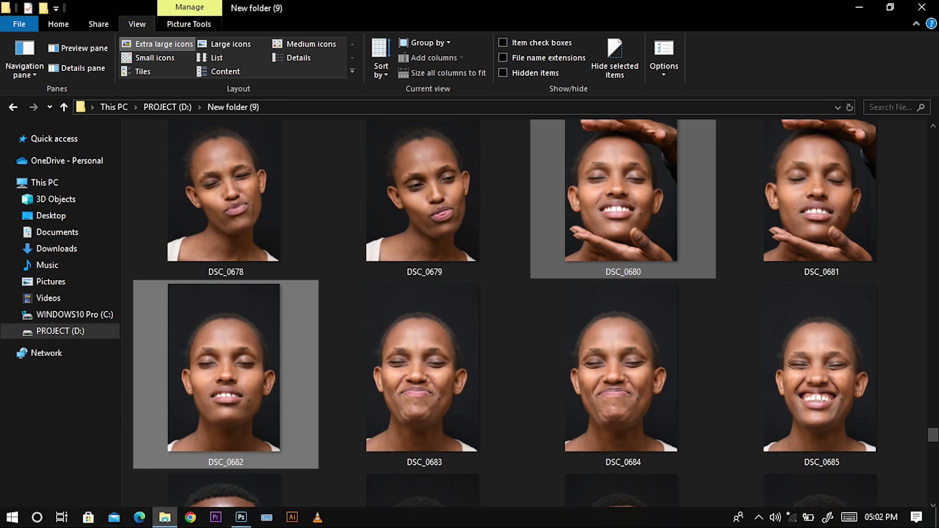
click(759, 517)
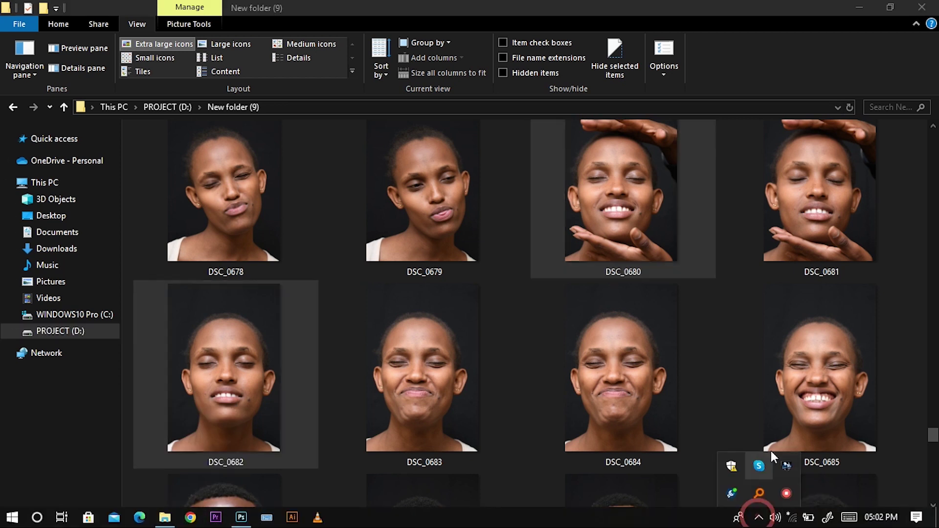
right_click(765, 489)
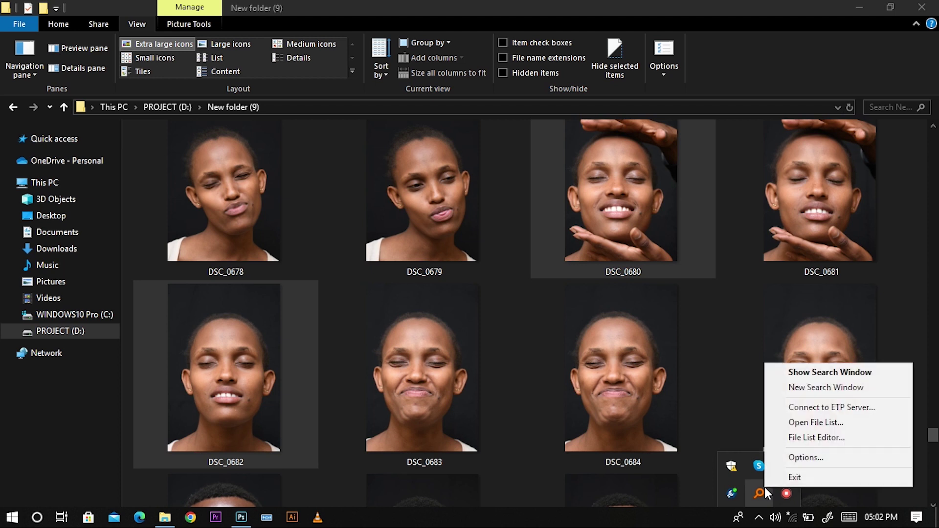
click(810, 375)
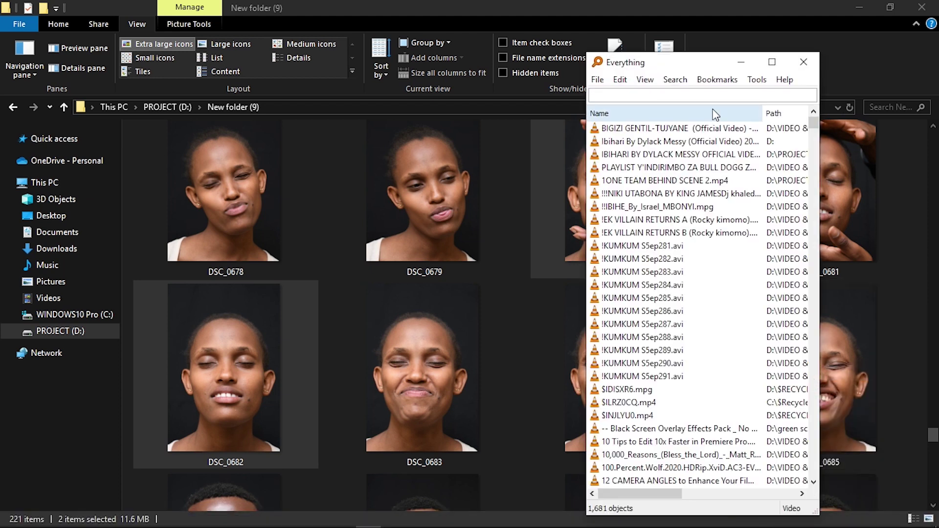
text(r)
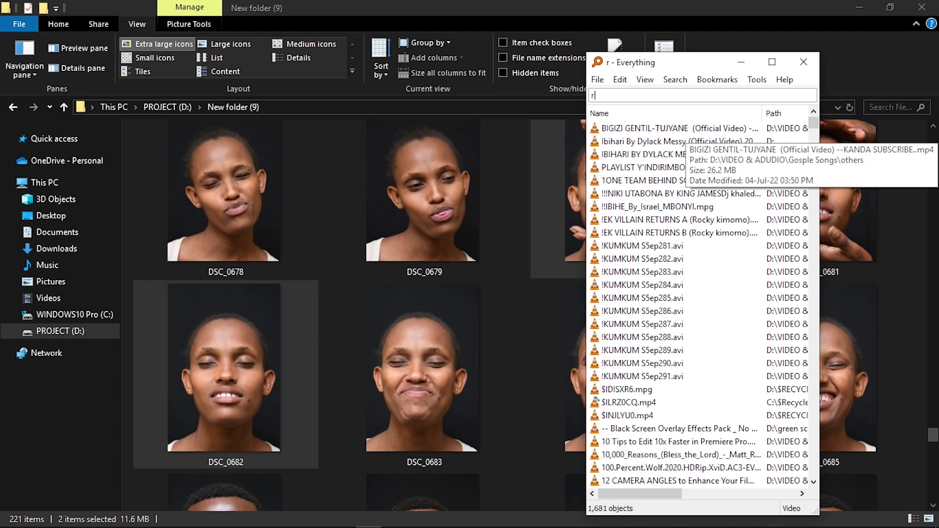
text(onix)
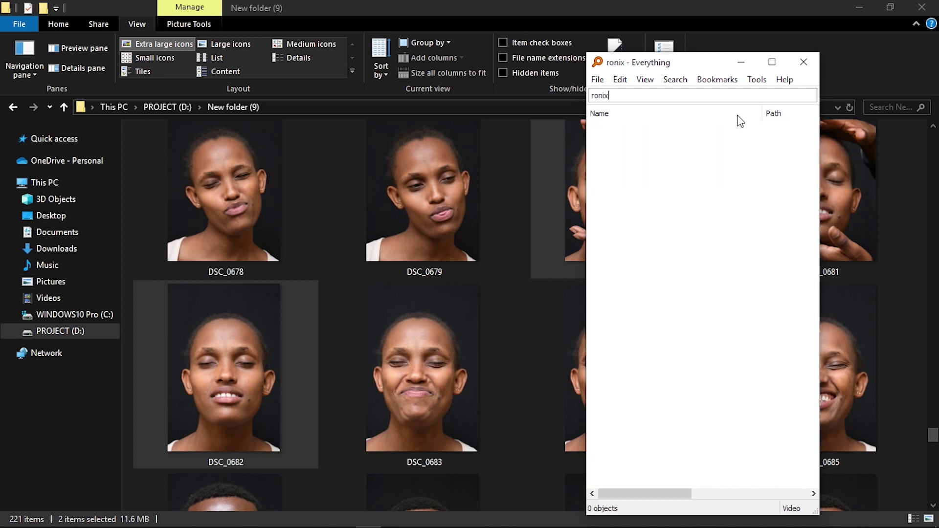
click(666, 83)
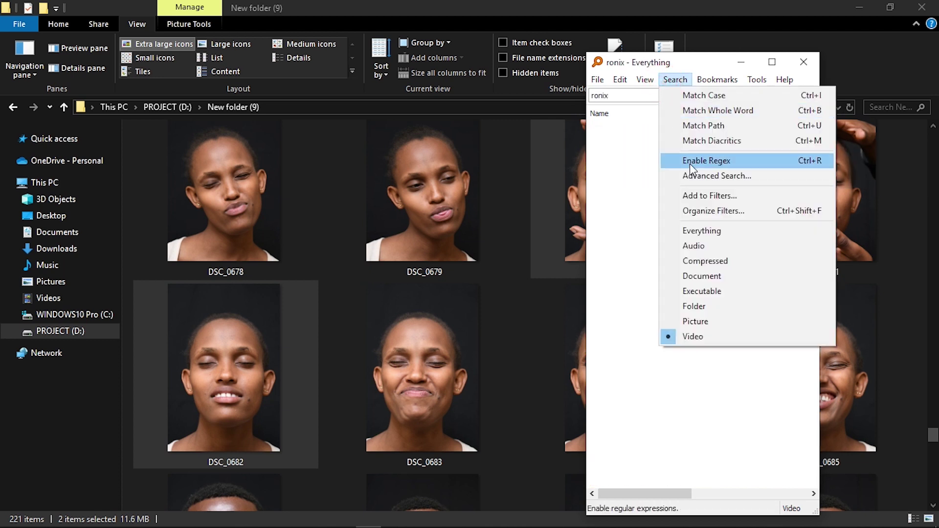
click(690, 233)
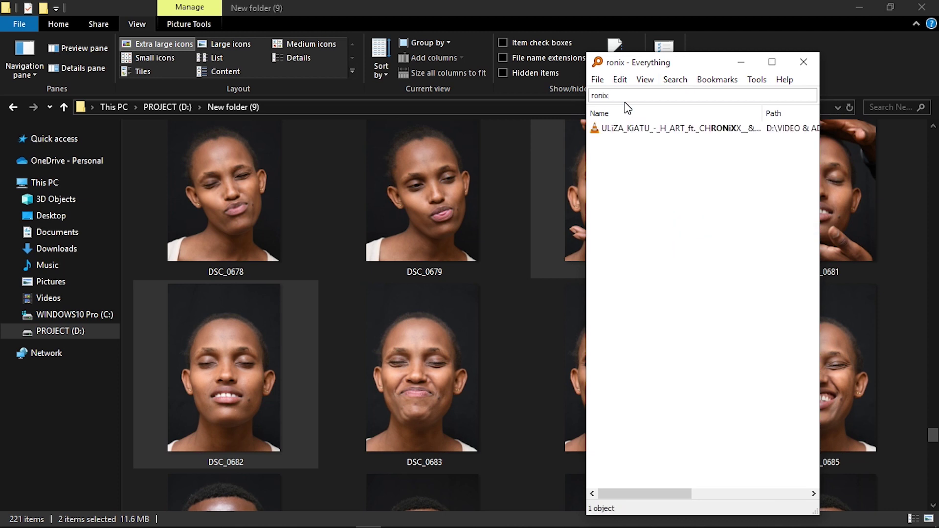
Step: Narrow the search to 'ronn' and open the retouch pack's containing folder
key(BackSpace)
key(BackSpace)
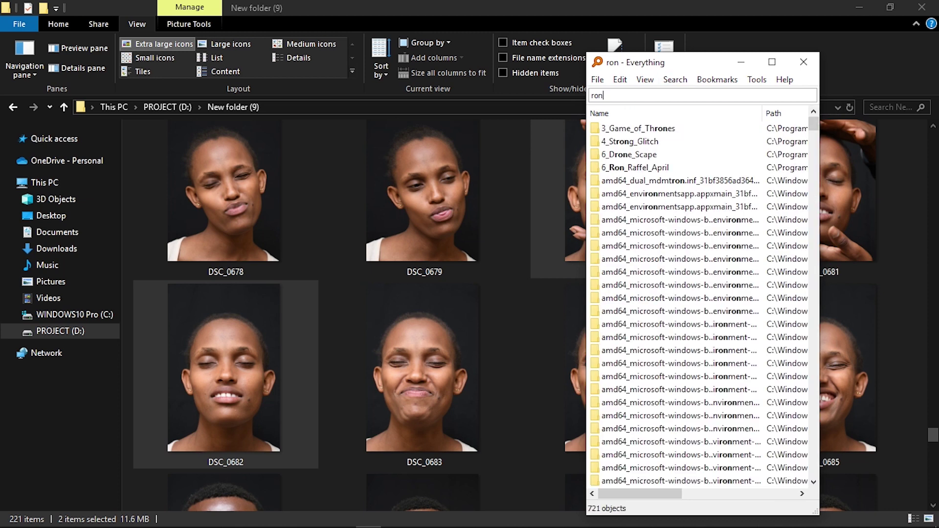
text(n)
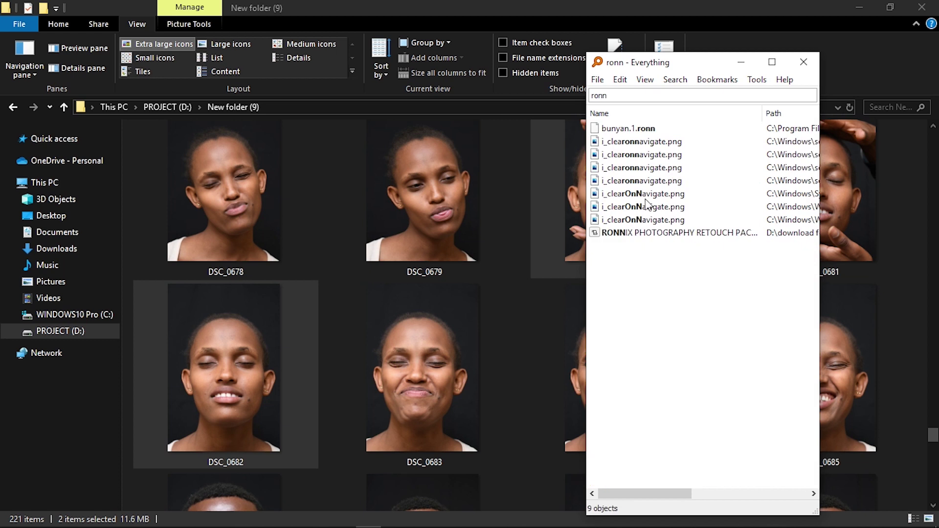
click(642, 237)
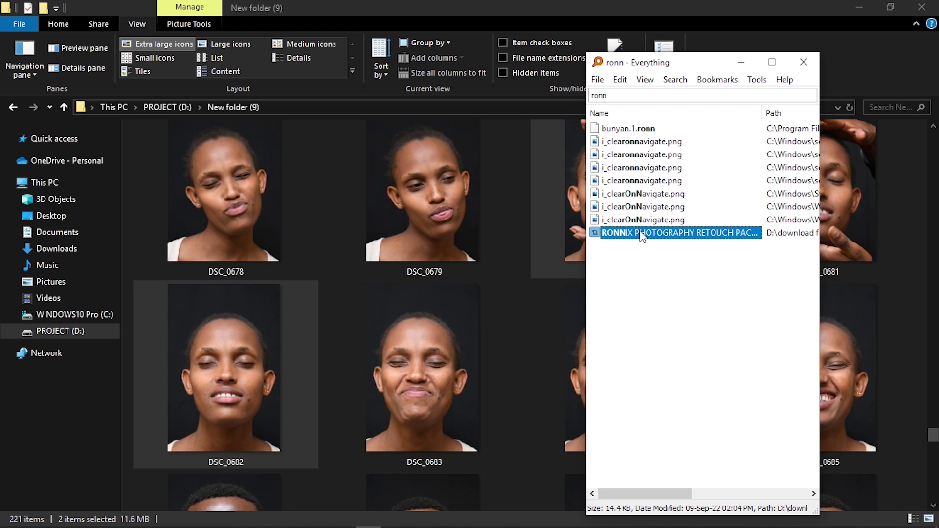
right_click(643, 236)
click(656, 248)
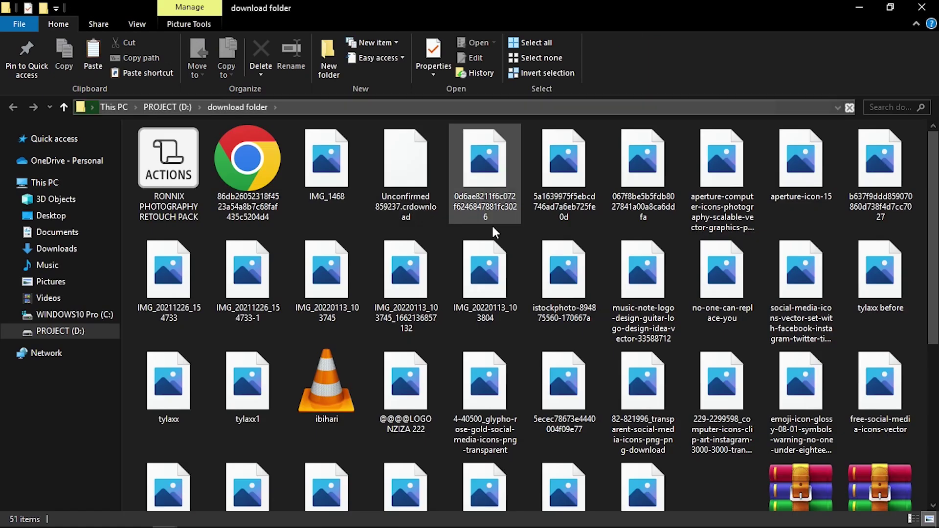
Step: Rename the retouch pack file, replacing its first word with 'TY'
click(179, 204)
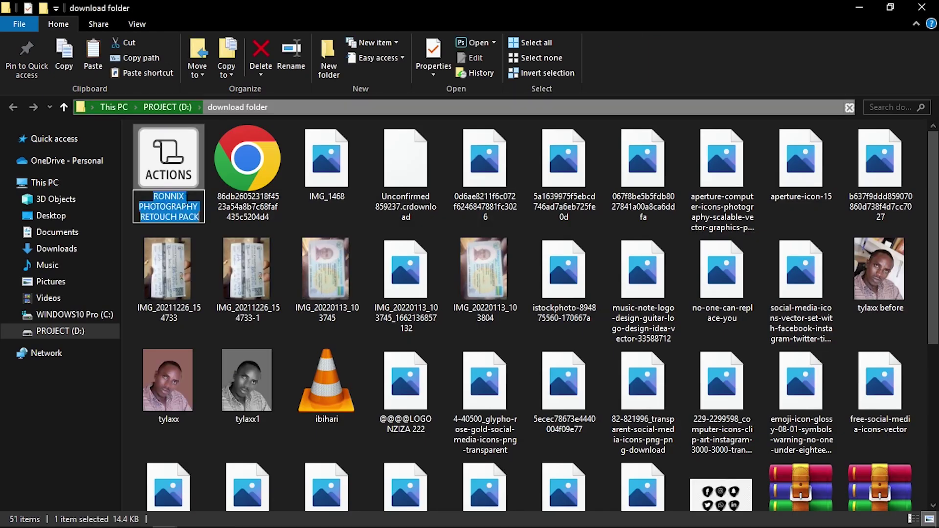
drag(186, 196, 146, 196)
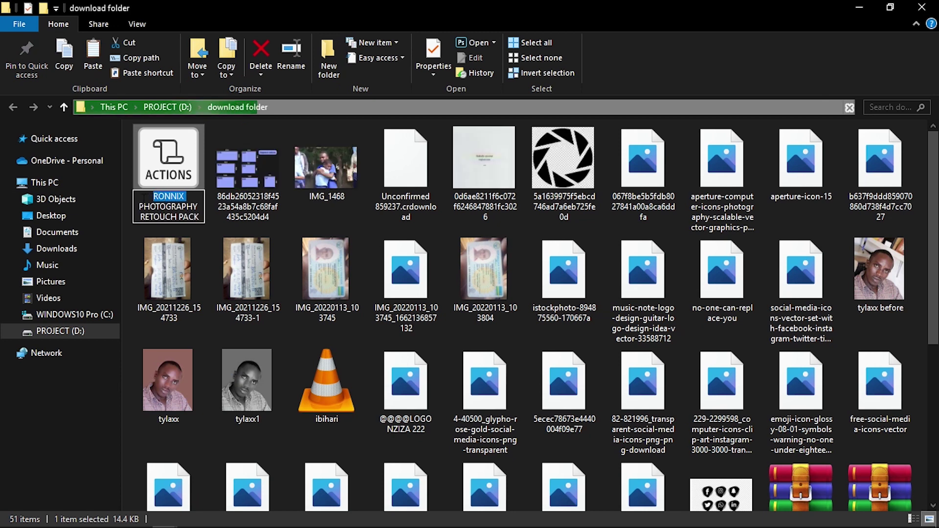
key(Delete)
text(TYLA NATI)
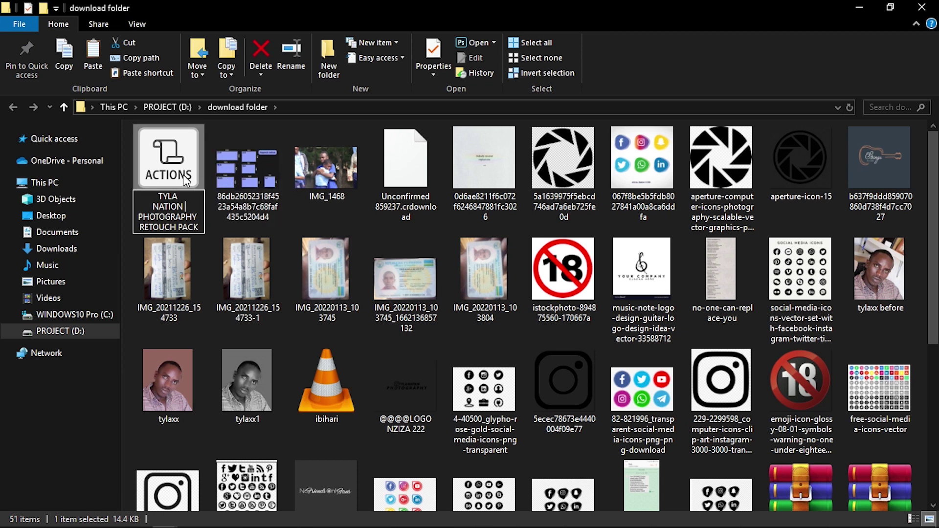
click(169, 169)
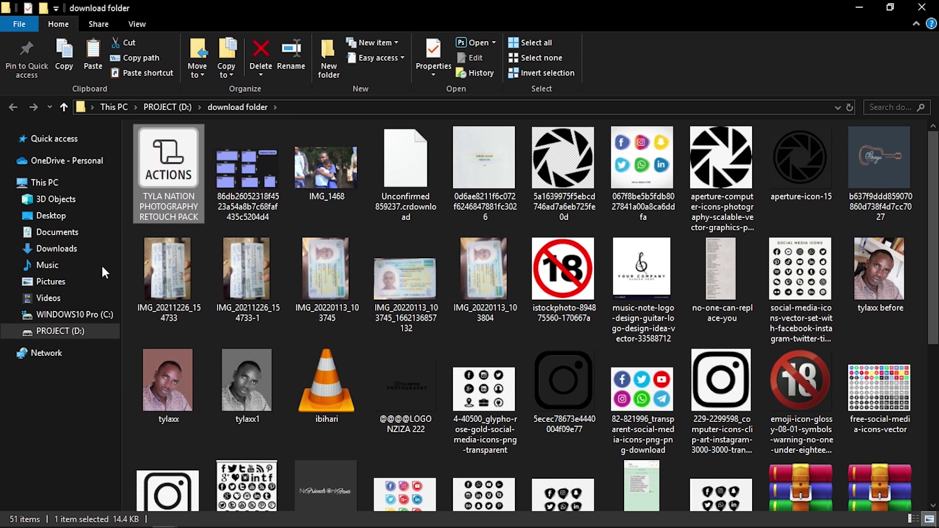
Step: Paste the pack into PROJECT (D:) > Creativity and close that window
mouse_move(66, 264)
click(75, 332)
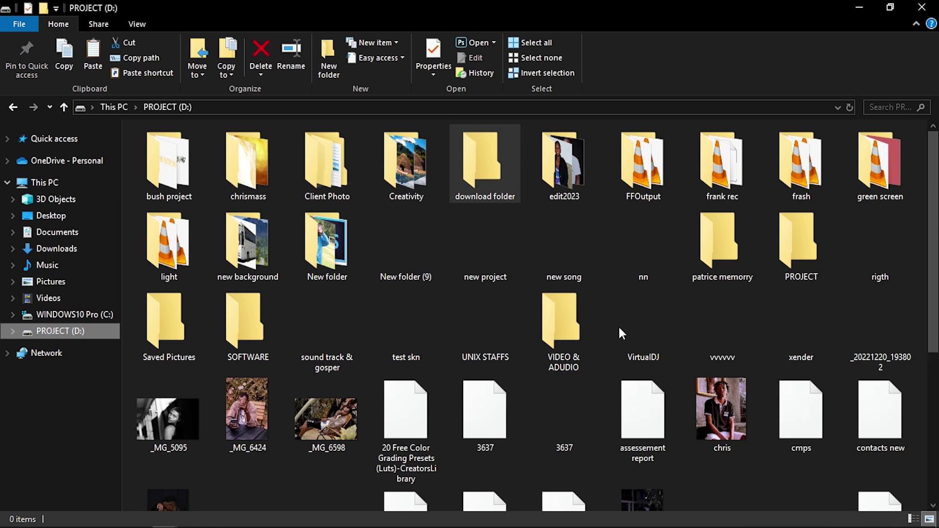
click(424, 184)
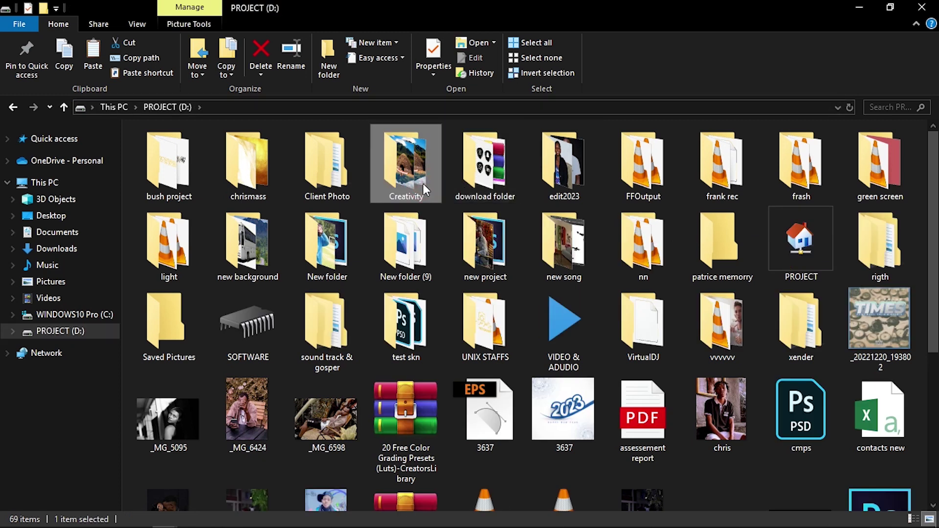
double_click(424, 183)
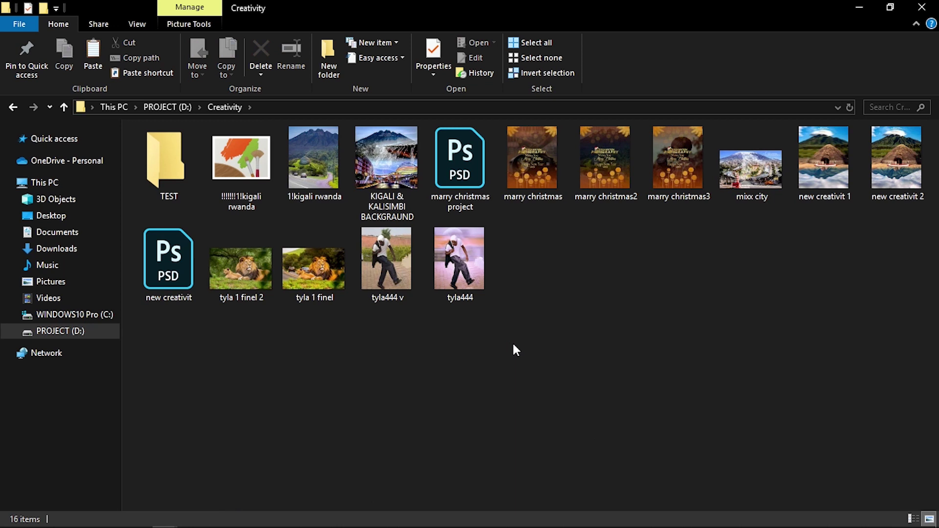
key(ctrl+v)
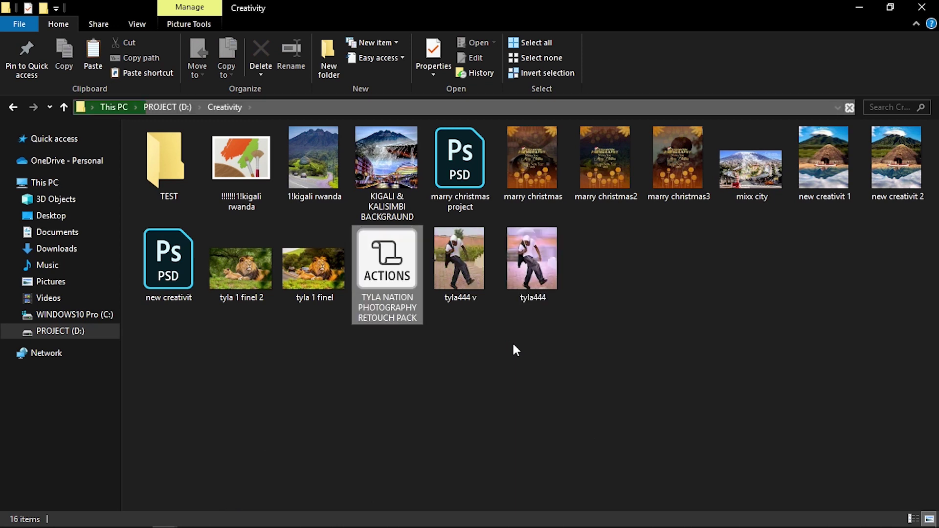
click(924, 7)
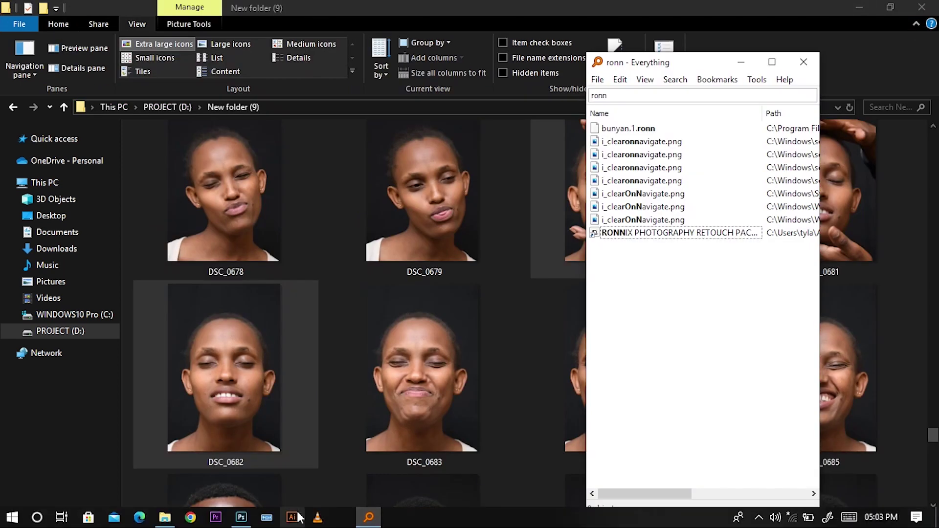
Step: Return to the portrait in Photoshop and bring up the Actions panel
click(241, 518)
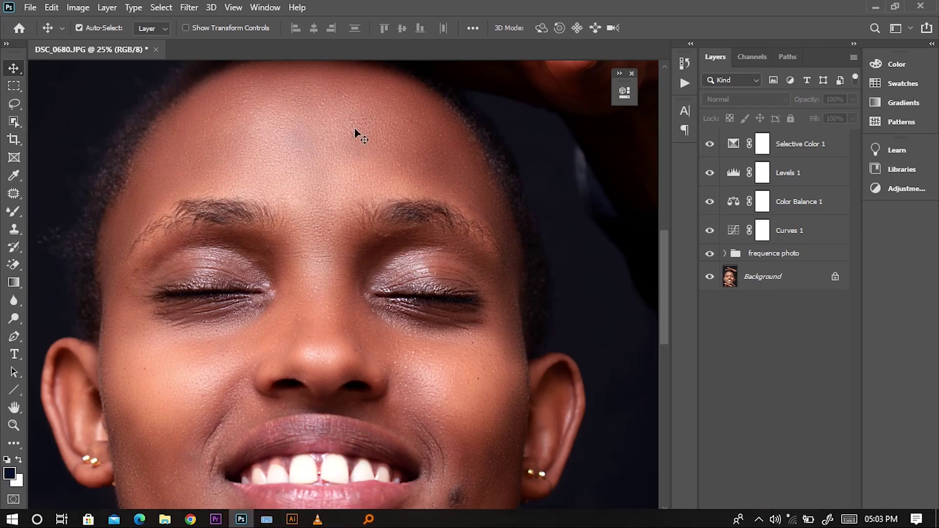
click(685, 84)
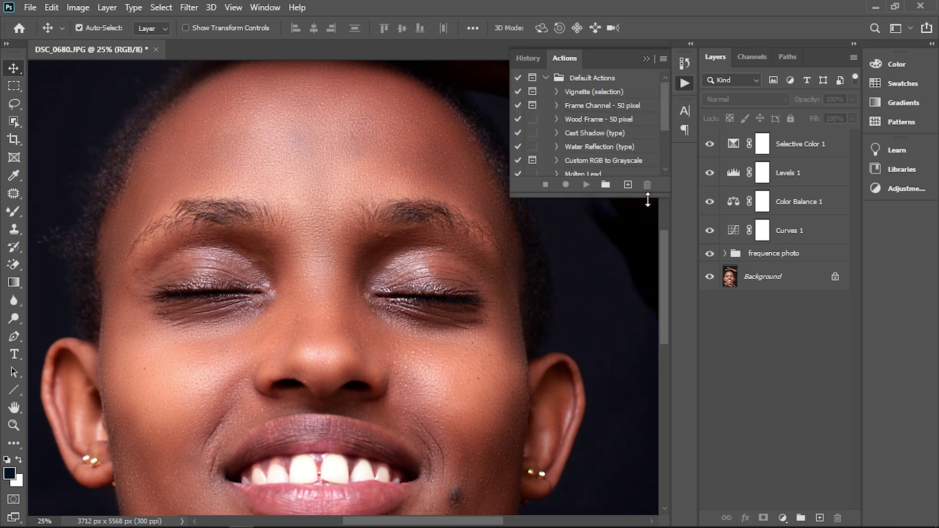
click(645, 57)
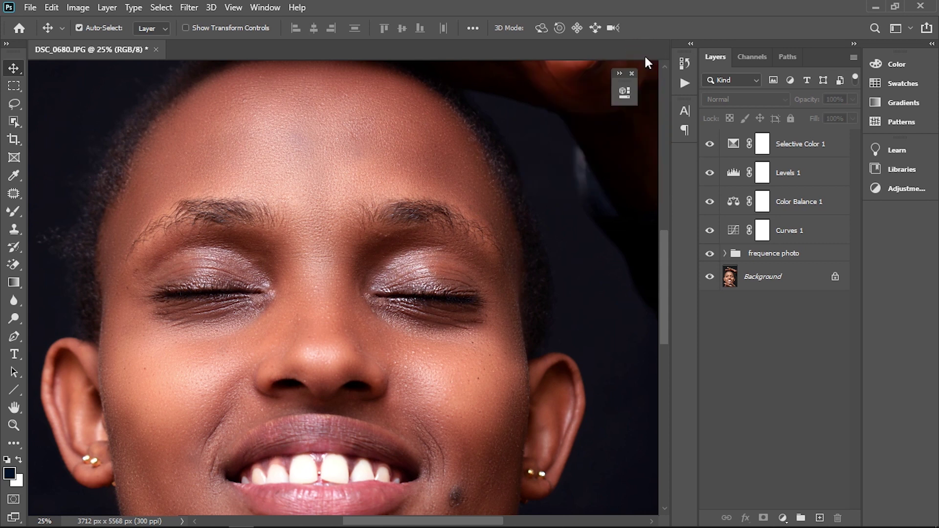
click(680, 81)
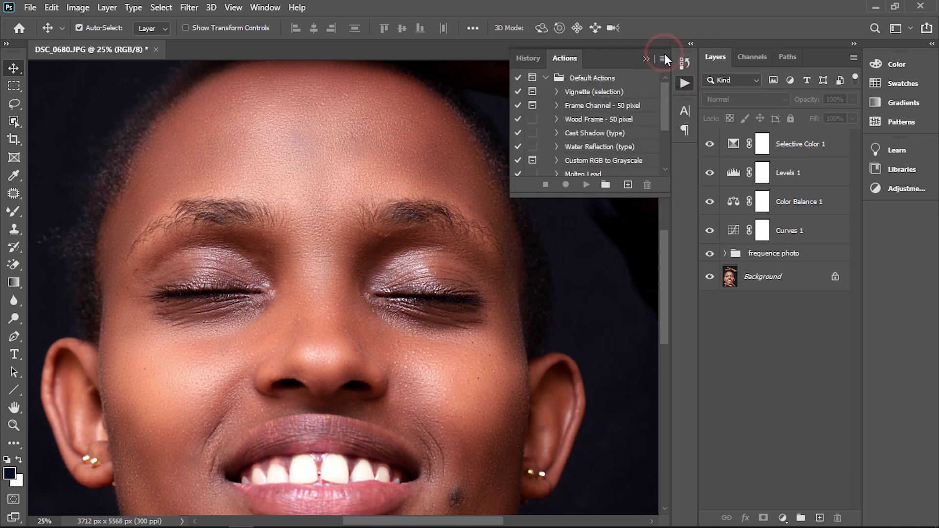
Step: Load the TYLA NATION PHOTOGRAPHY RETOUCH PACK .ATN from PROJECT (D:) > Creativity
click(664, 58)
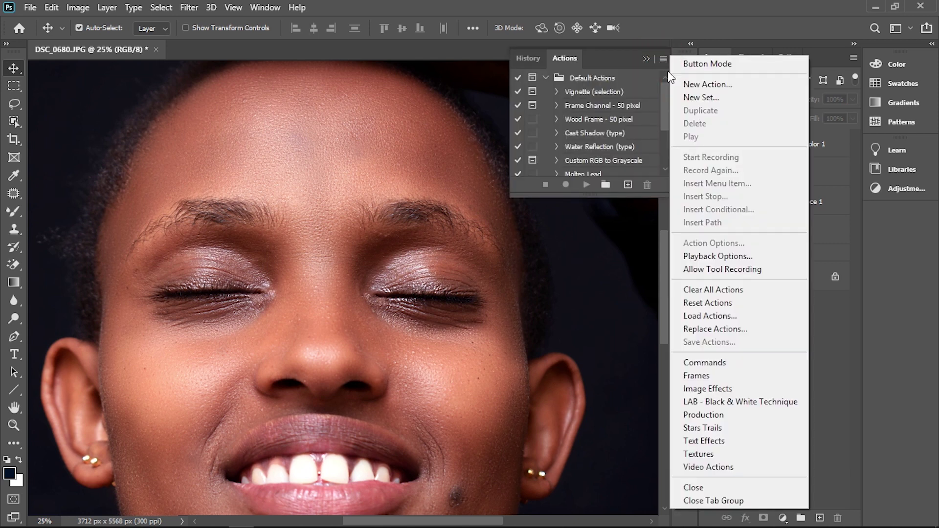
click(711, 318)
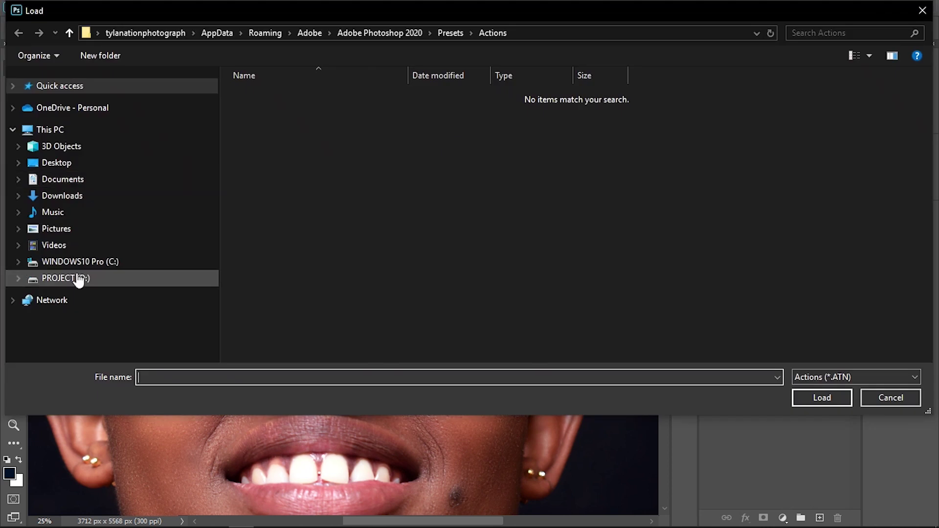
click(77, 278)
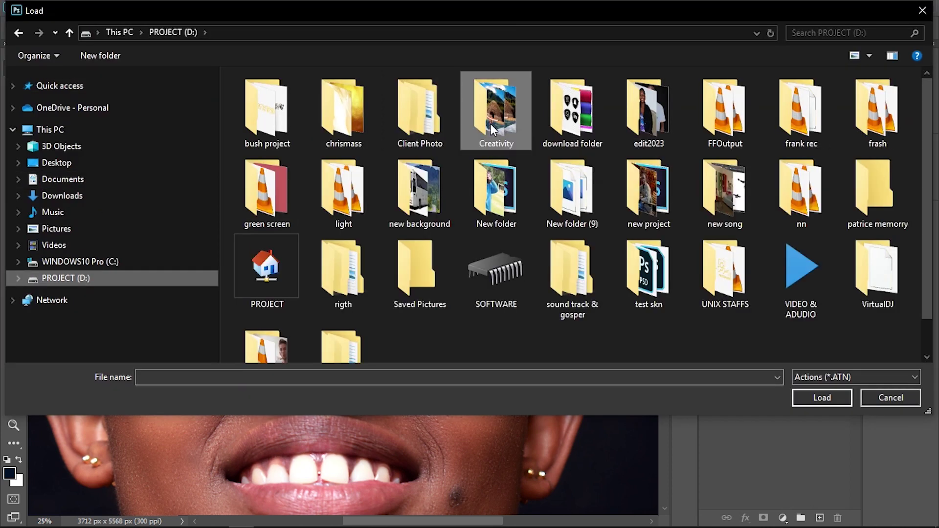
double_click(491, 124)
click(338, 127)
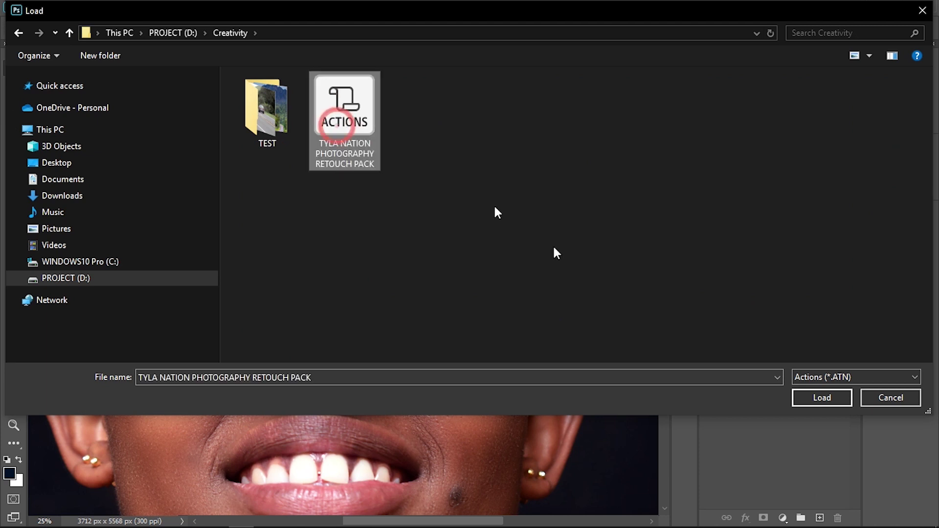
click(832, 398)
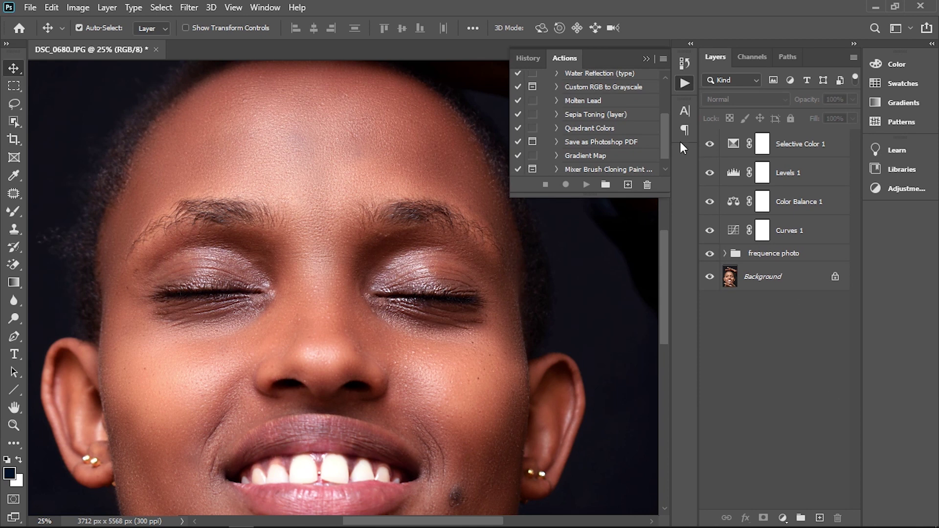
Step: Expand the loaded set and play the 'eye and teeth whitening' action
drag(667, 142, 667, 163)
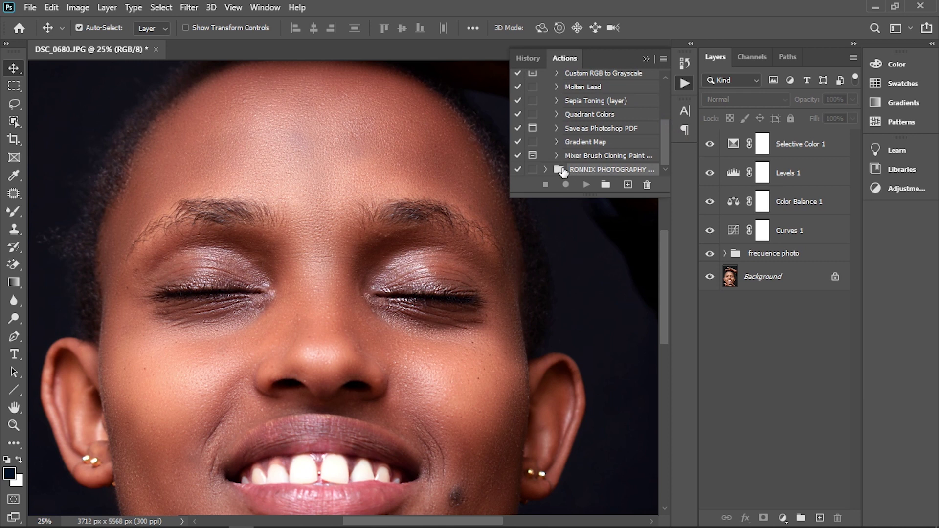
click(546, 170)
drag(663, 130, 662, 187)
click(598, 170)
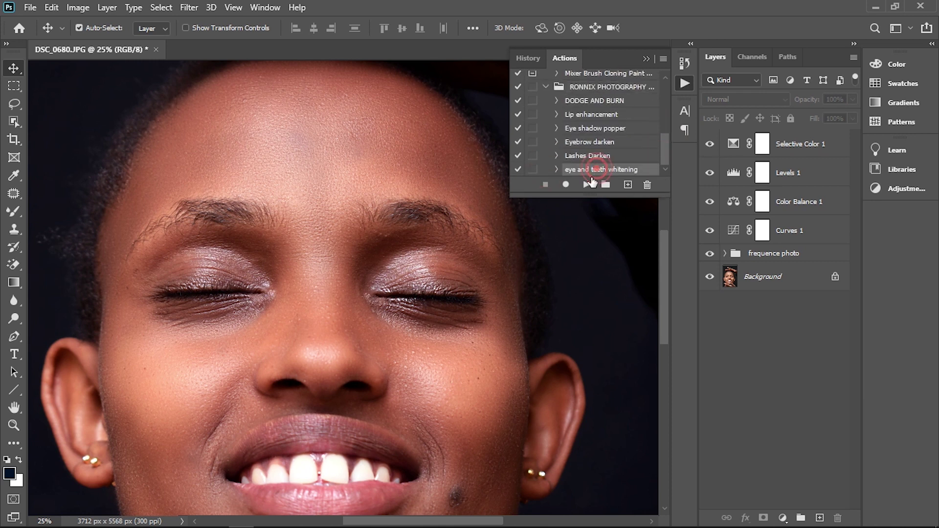
click(587, 185)
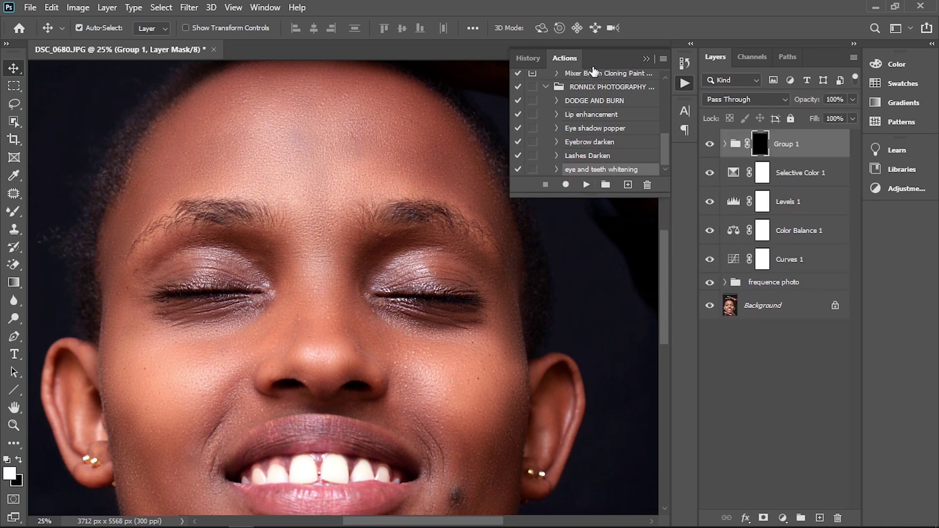
click(645, 59)
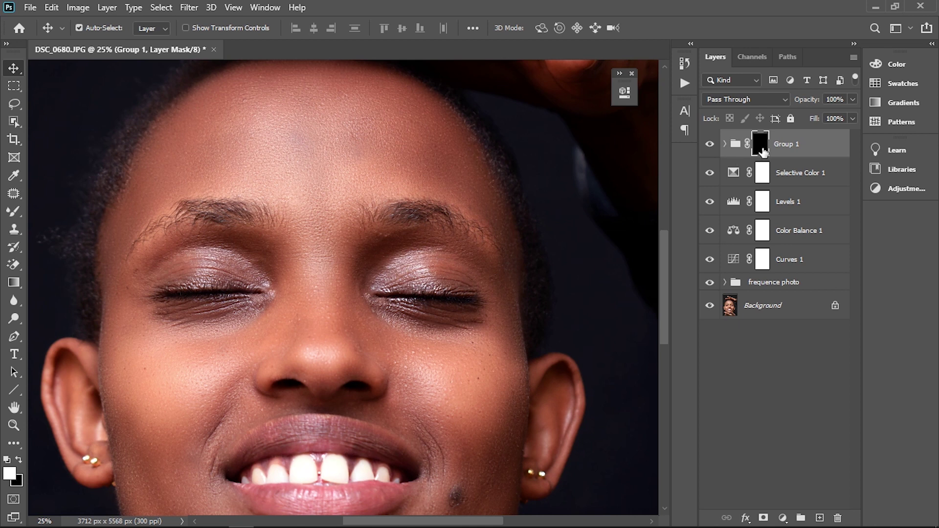
Step: Zoom in toward the mouth and select the Patch tool
key(ctrl)
ctrl+click(761, 147)
drag(660, 266, 662, 308)
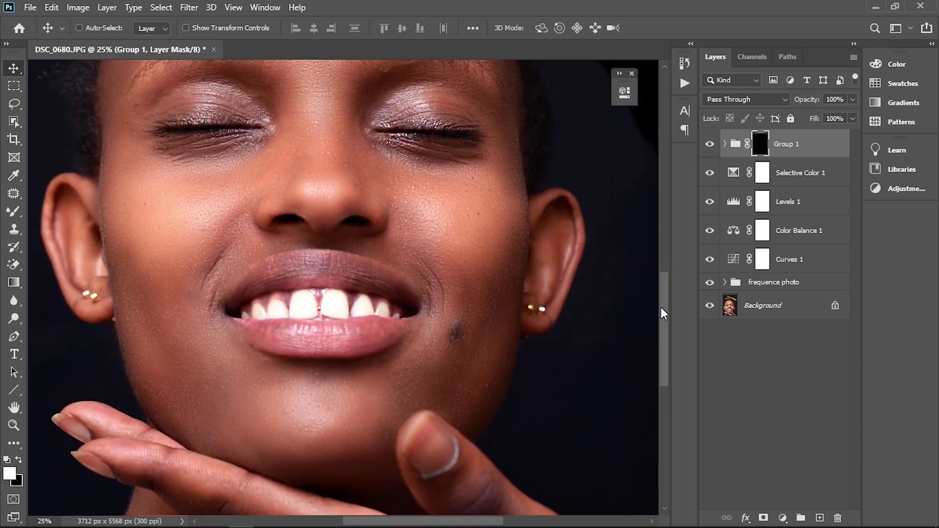
key(ctrl+plus)
key(ctrl+plus)
drag(662, 307, 662, 337)
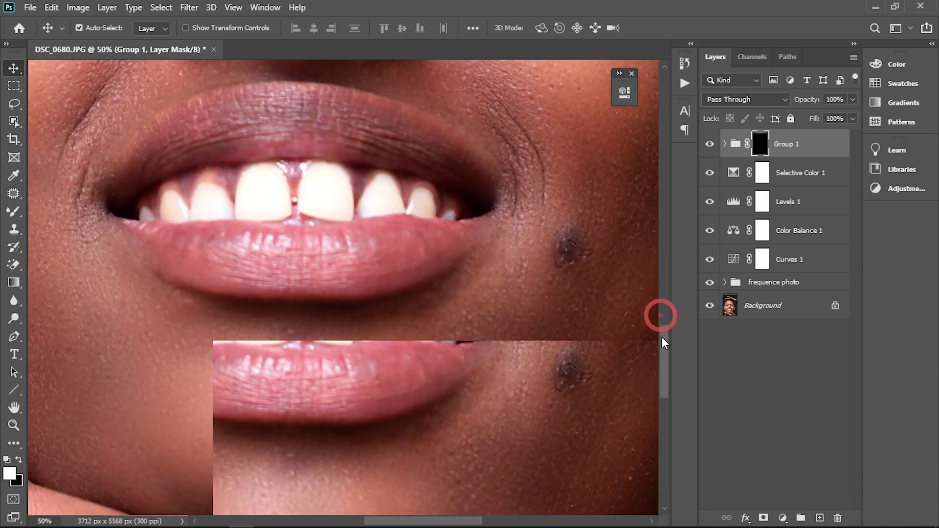
key(ctrl+plus)
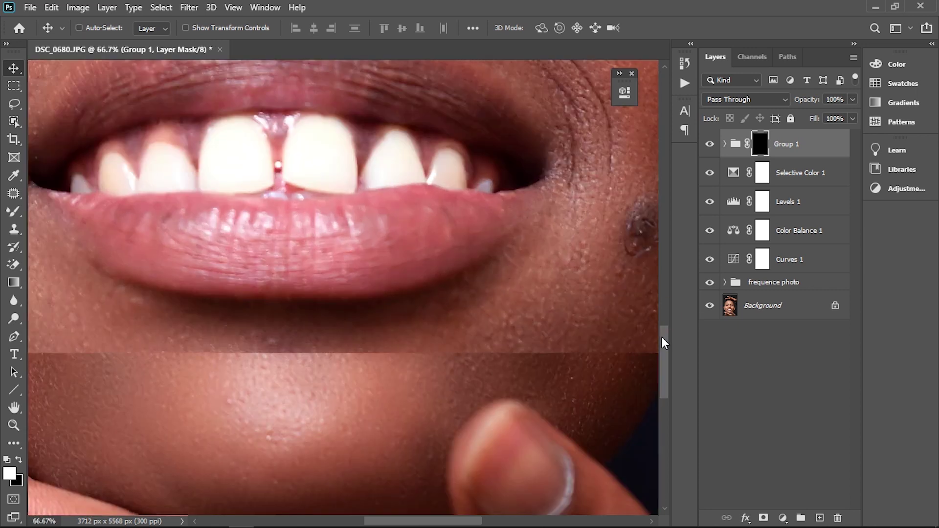
click(19, 198)
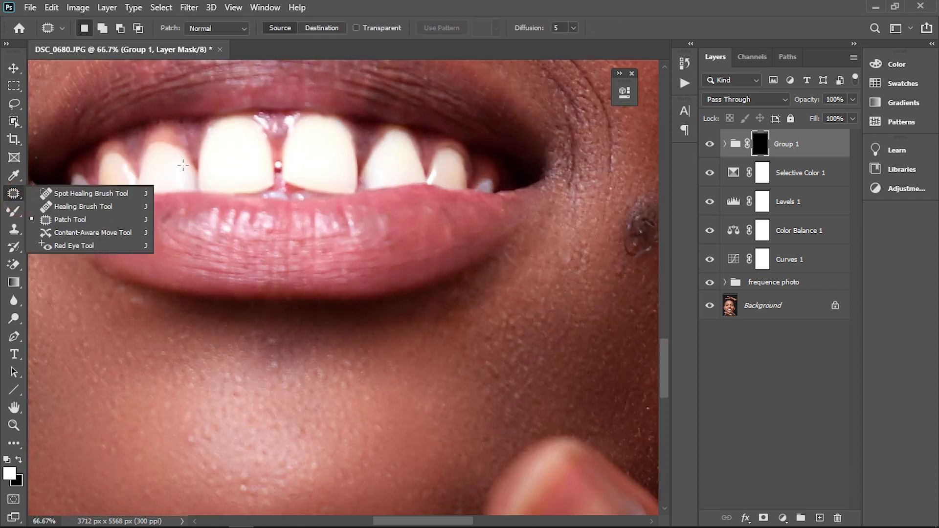
Step: Outline the left teeth with a freehand Patch selection
click(235, 150)
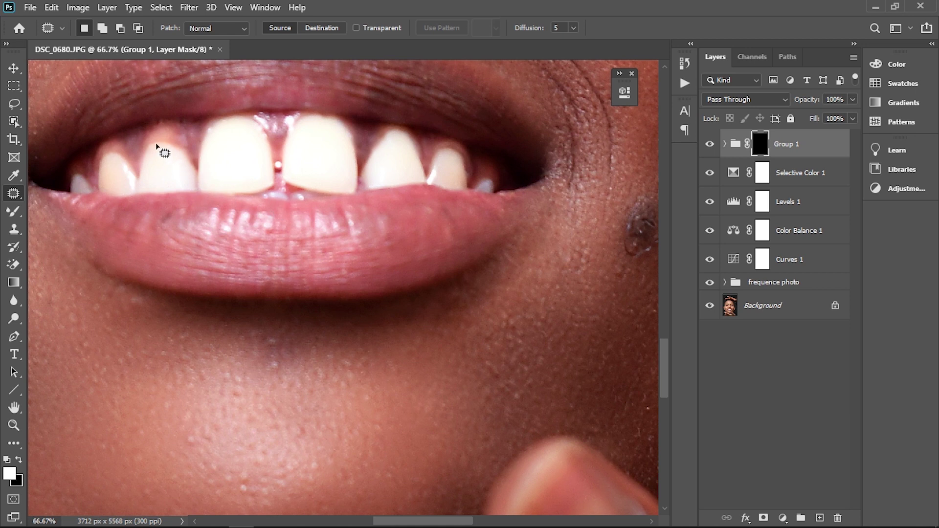
mouse_move(154, 144)
mouse_down()
mouse_move(115, 153)
mouse_move(94, 192)
mouse_up()
drag(145, 198, 224, 194)
mouse_move(277, 176)
mouse_down()
mouse_move(257, 120)
mouse_move(216, 123)
mouse_move(204, 175)
mouse_move(180, 154)
mouse_move(157, 150)
mouse_up()
Step: Add the other front tooth and the remaining right-hand teeth to the selection
click(102, 28)
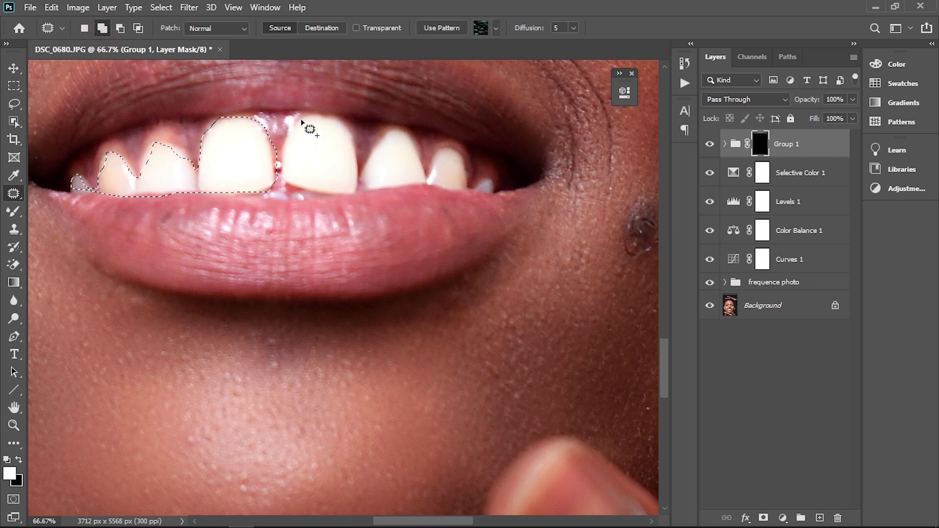
mouse_move(300, 117)
mouse_down()
mouse_move(285, 181)
mouse_move(342, 193)
mouse_move(361, 183)
mouse_move(346, 130)
mouse_move(297, 118)
mouse_up()
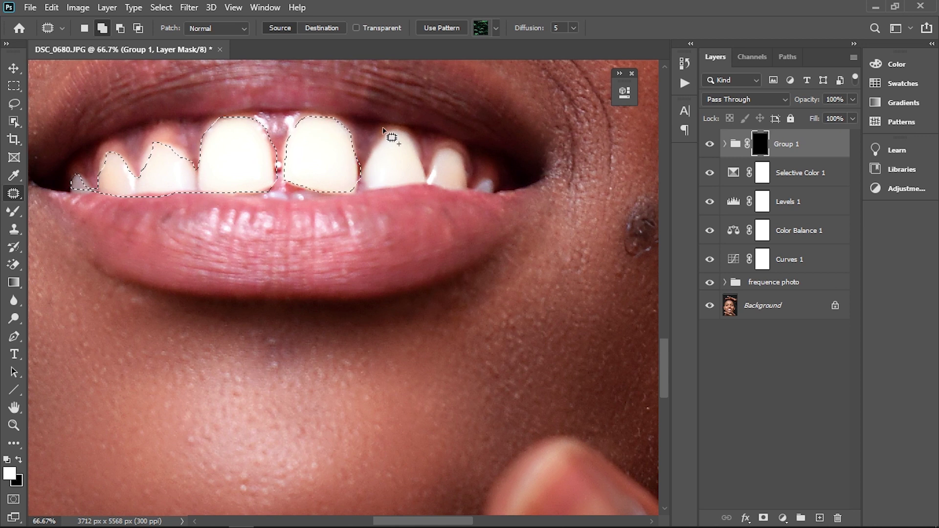
mouse_move(383, 129)
mouse_down()
mouse_move(361, 184)
mouse_move(416, 184)
mouse_move(427, 169)
mouse_move(394, 132)
mouse_up()
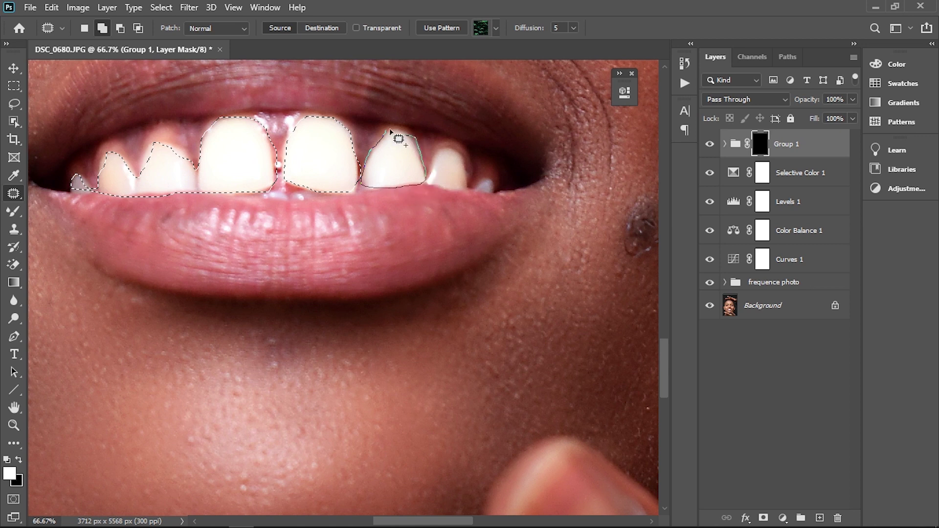
mouse_move(440, 154)
mouse_down()
mouse_move(431, 184)
mouse_move(467, 173)
mouse_move(462, 156)
mouse_move(443, 153)
mouse_move(431, 185)
mouse_up()
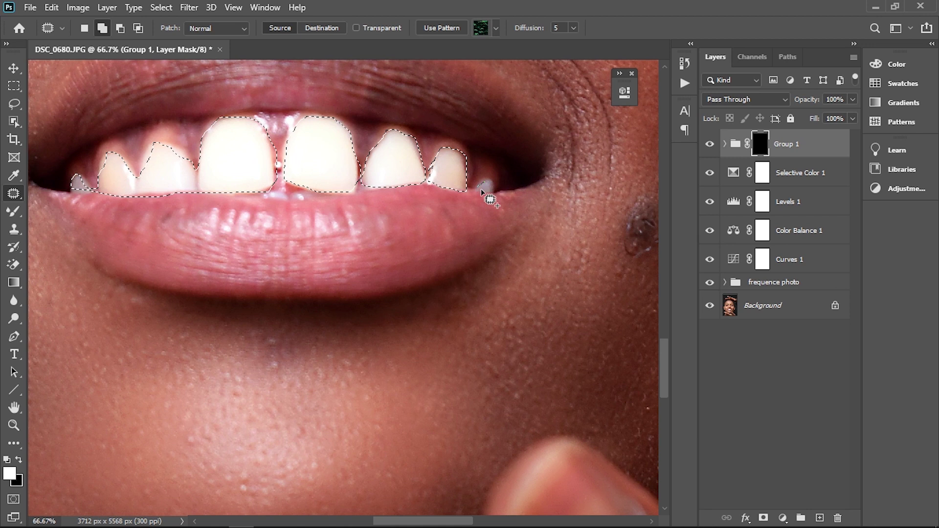
drag(486, 186, 479, 189)
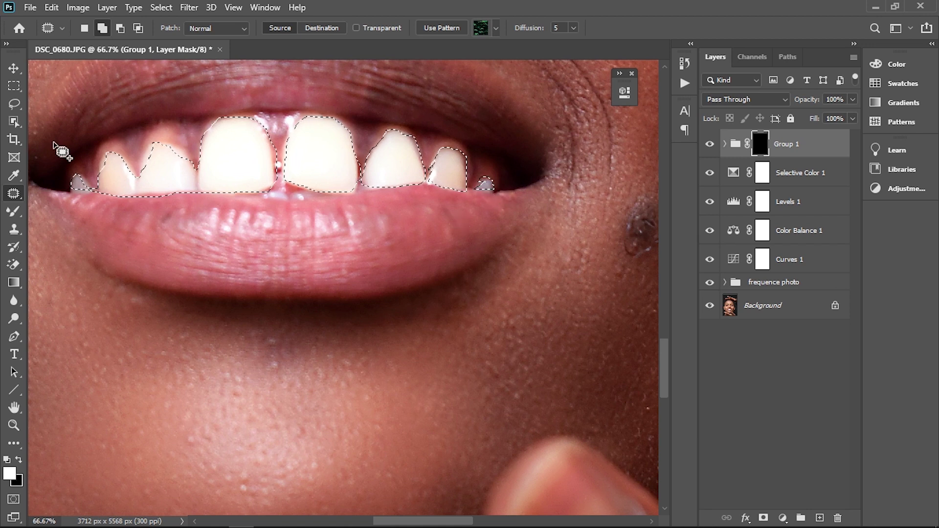
Step: Paint white over the selected teeth on Group 1's mask with an enlarged brush, then deselect
right_click(9, 215)
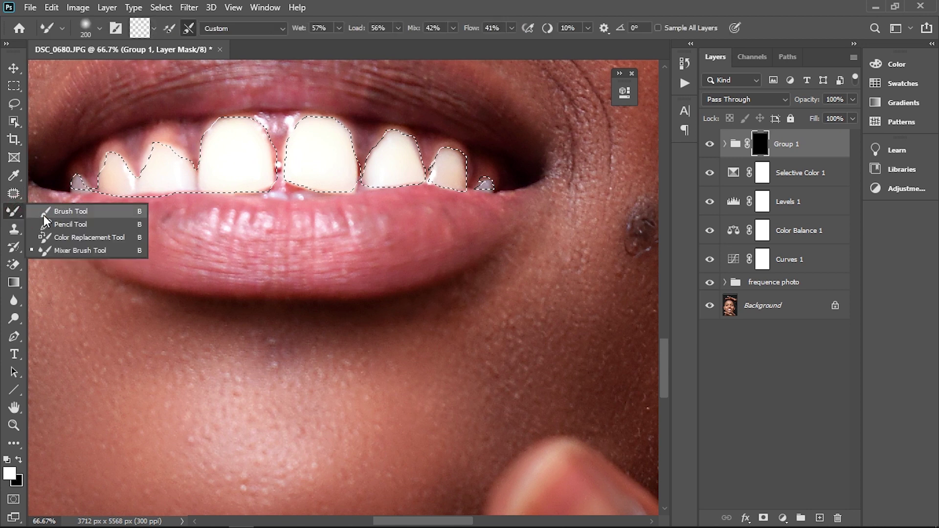
click(43, 215)
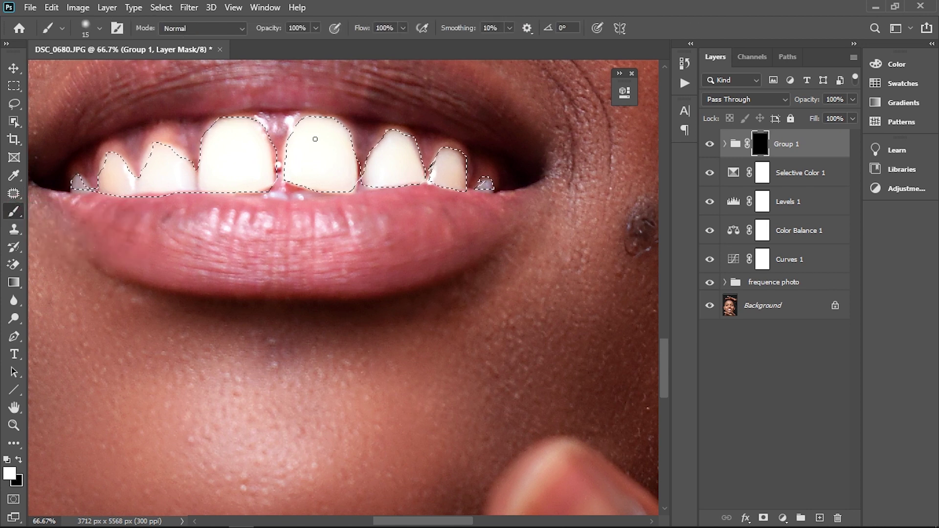
key(bracketright)
key(bracketright)
key(bracketright)
key(bracketright)
key(bracketright)
key(bracketright)
mouse_move(117, 168)
mouse_down()
mouse_move(126, 157)
mouse_move(398, 157)
mouse_move(424, 224)
mouse_up()
key(ctrl+d)
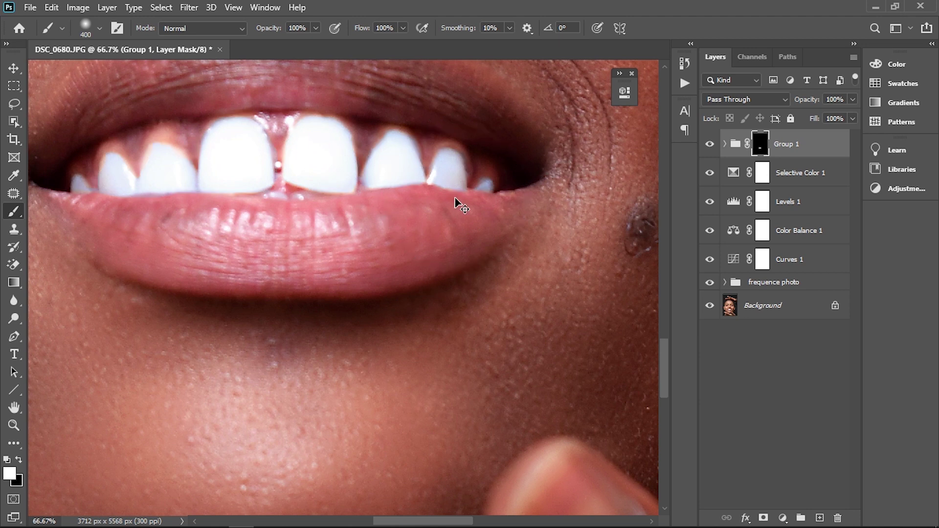
Step: Lower Group 1's opacity to 41% and check the whitened teeth up close
key(ctrl+0)
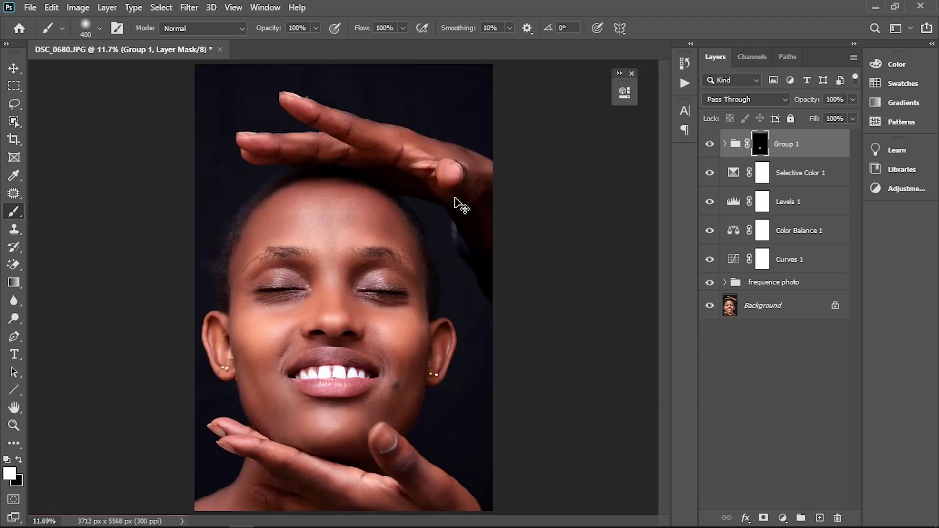
key(ctrl+plus)
key(ctrl+plus)
key(ctrl+plus)
key(ctrl+plus)
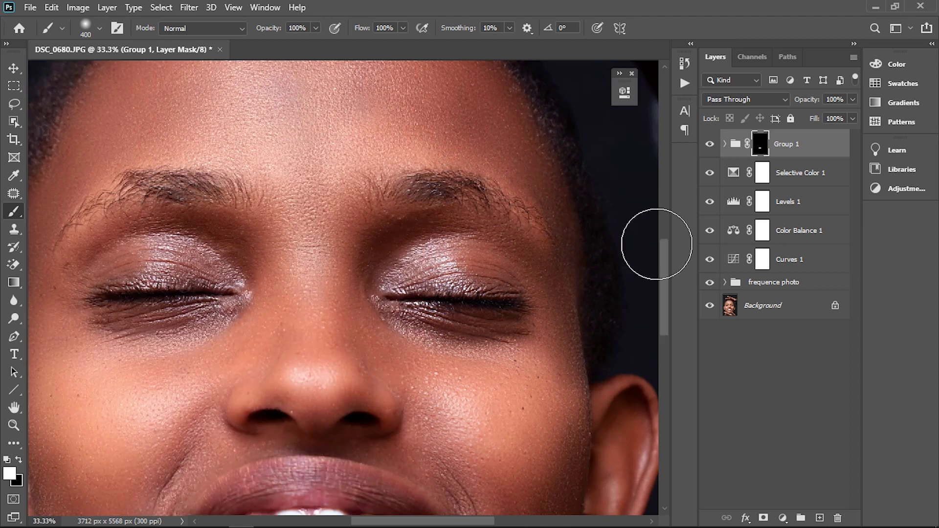
drag(665, 276, 665, 312)
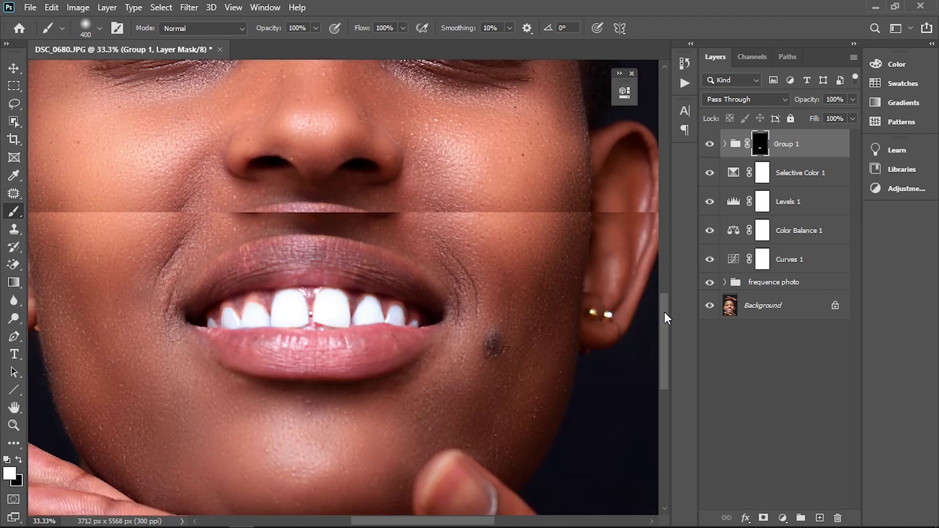
key(ctrl+plus)
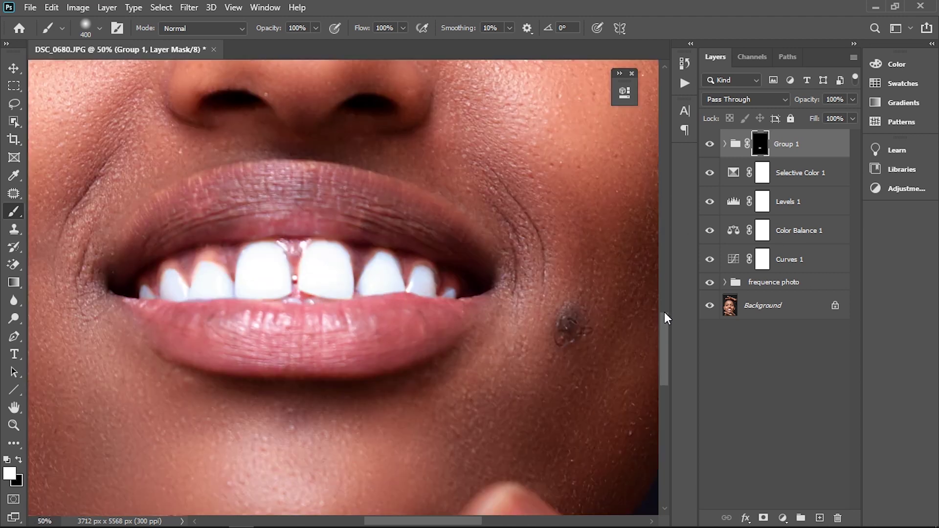
key(ctrl+plus)
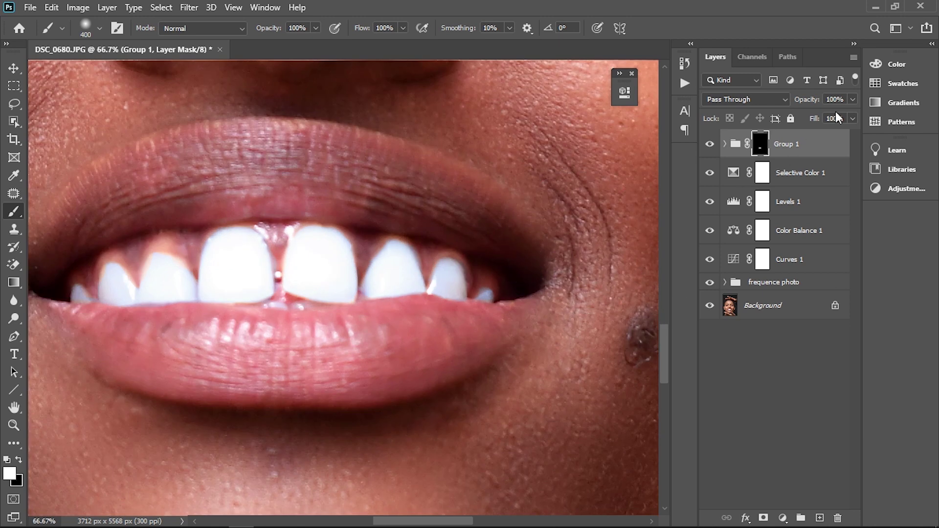
drag(811, 101, 773, 122)
key(ctrl+0)
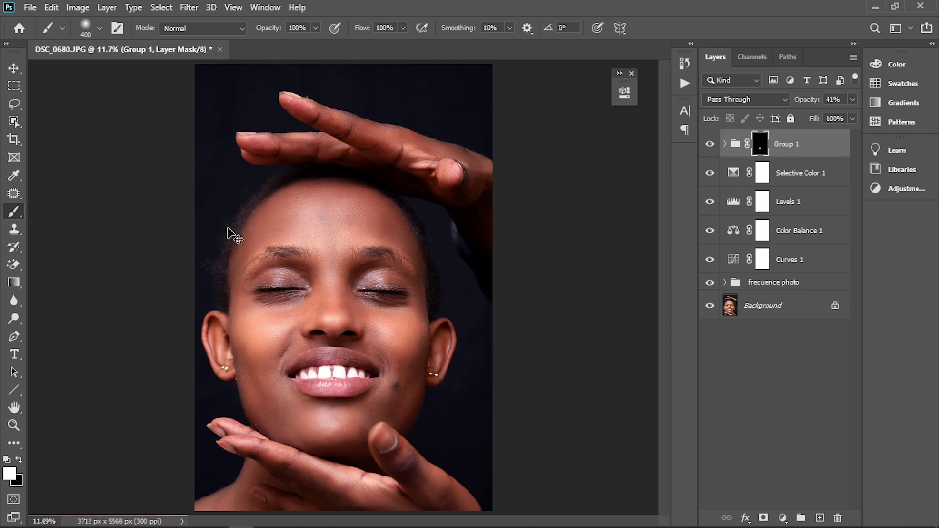
key(ctrl+plus)
key(ctrl+plus)
key(ctrl+plus)
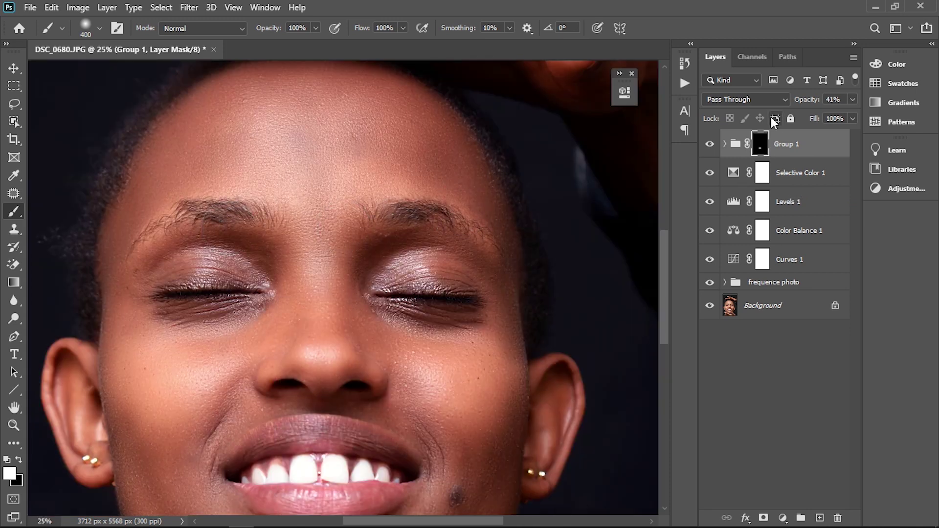
Step: Run the Lashes Darken action from the Actions panel to create Group 2 with Levels 2
click(681, 83)
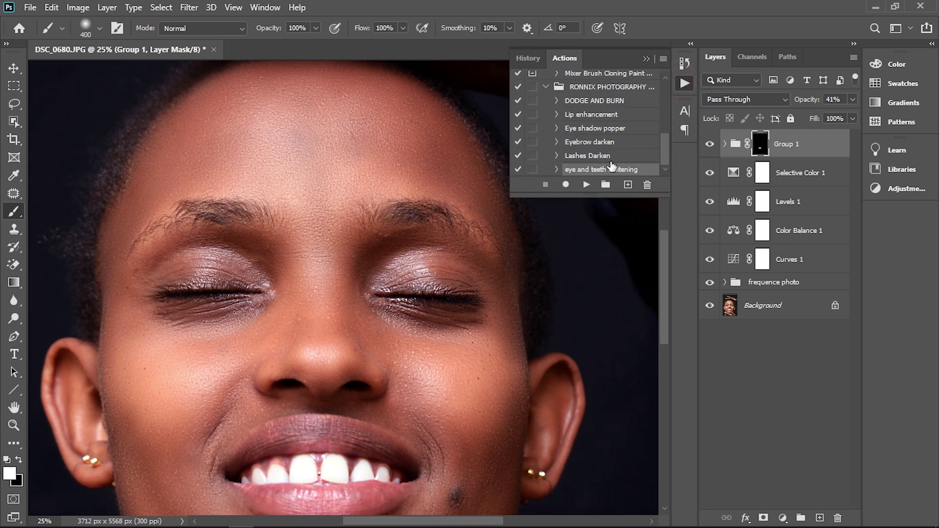
click(594, 156)
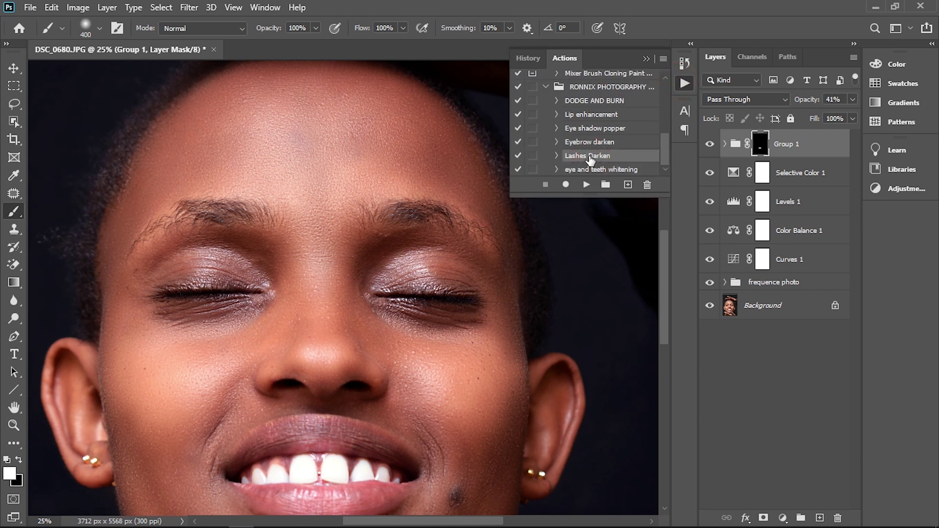
click(587, 184)
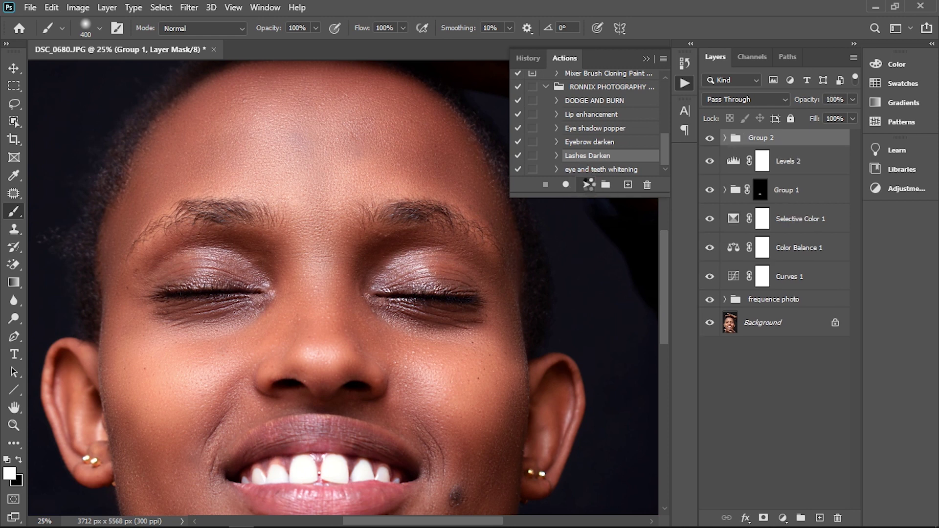
click(647, 57)
Step: Compare the lash darkening by toggling Group 2's visibility and inverting its mask
click(710, 145)
click(710, 145)
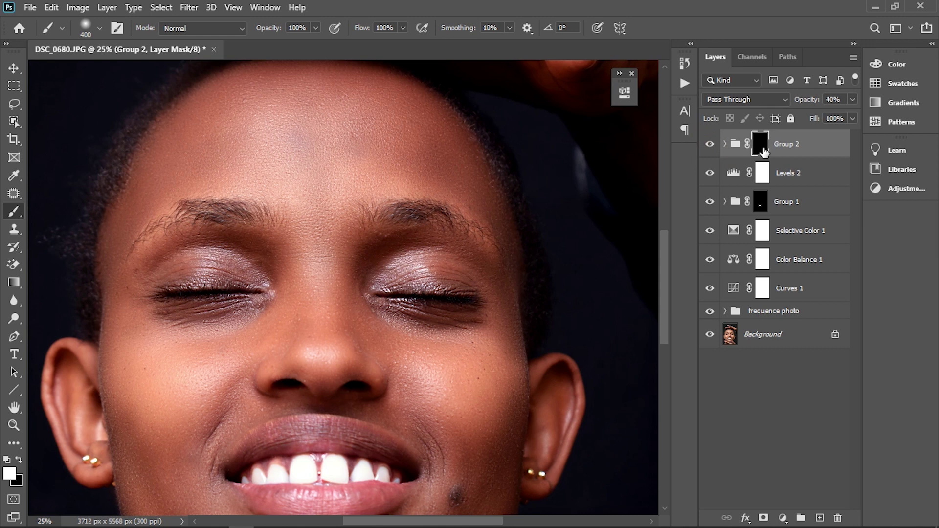
key(ctrl+i)
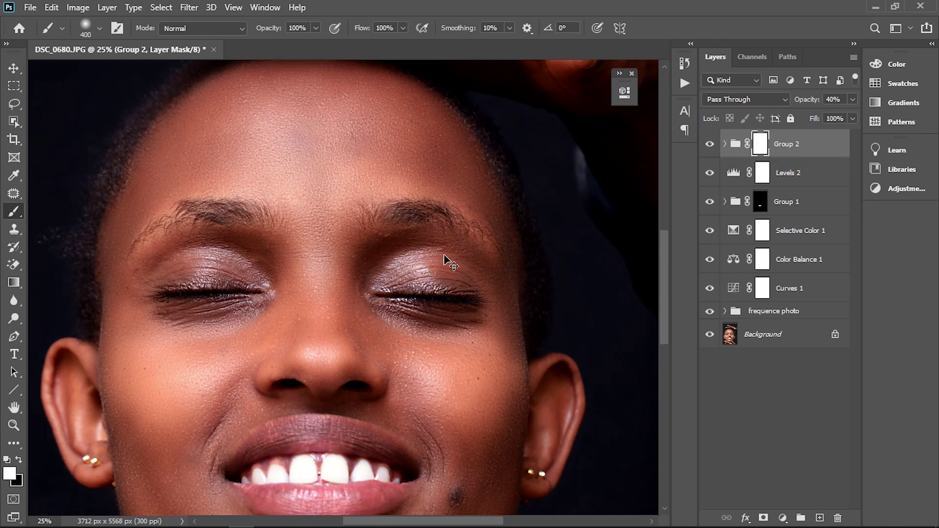
key(ctrl+i)
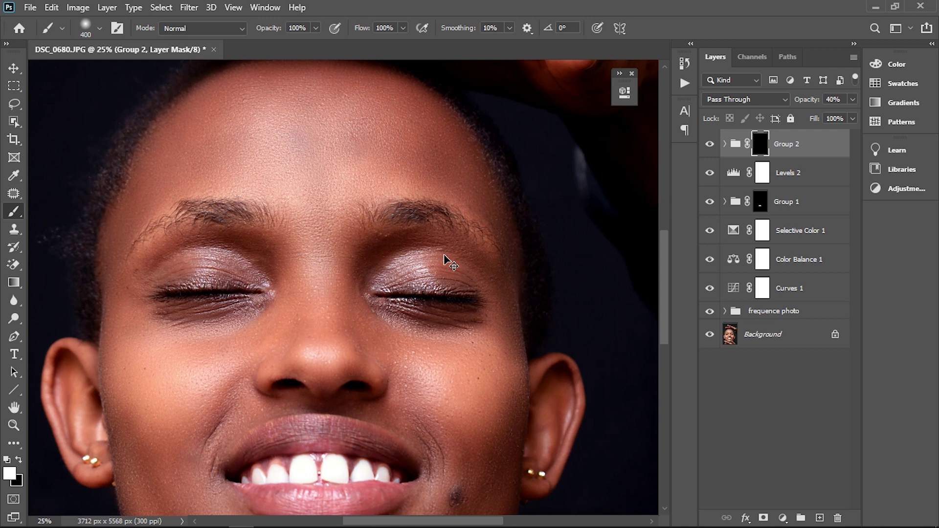
key(ctrl+i)
key(ctrl+0)
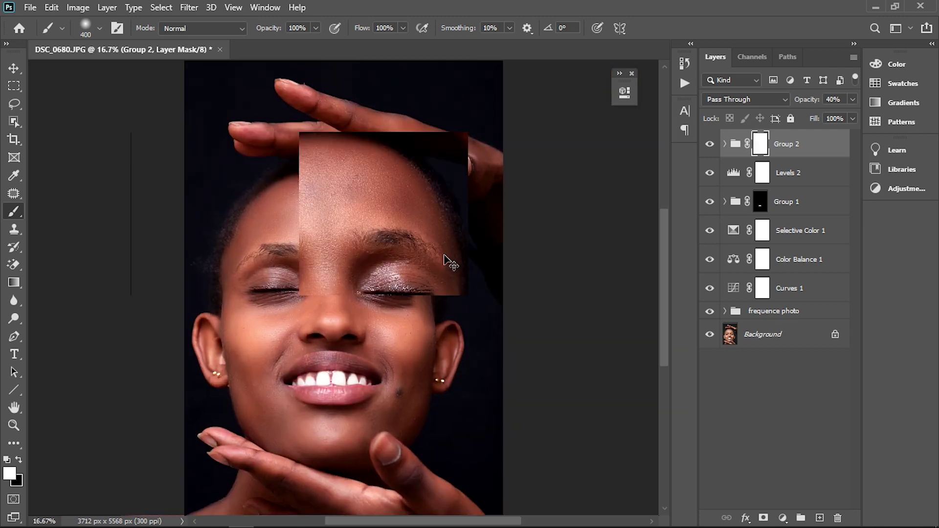
key(ctrl+plus)
key(ctrl+plus)
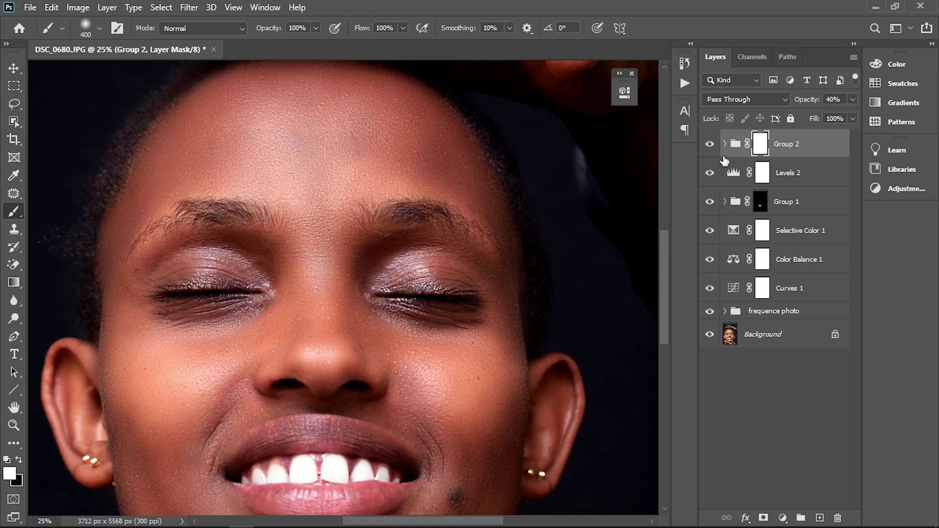
Step: Recheck the effect by toggling Group 2 again and flipping its mask between black and white
click(710, 146)
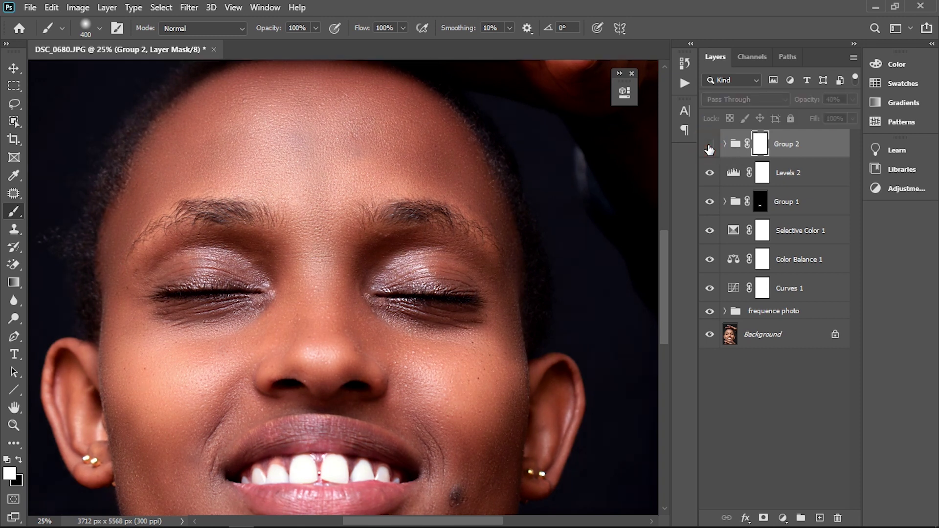
click(710, 145)
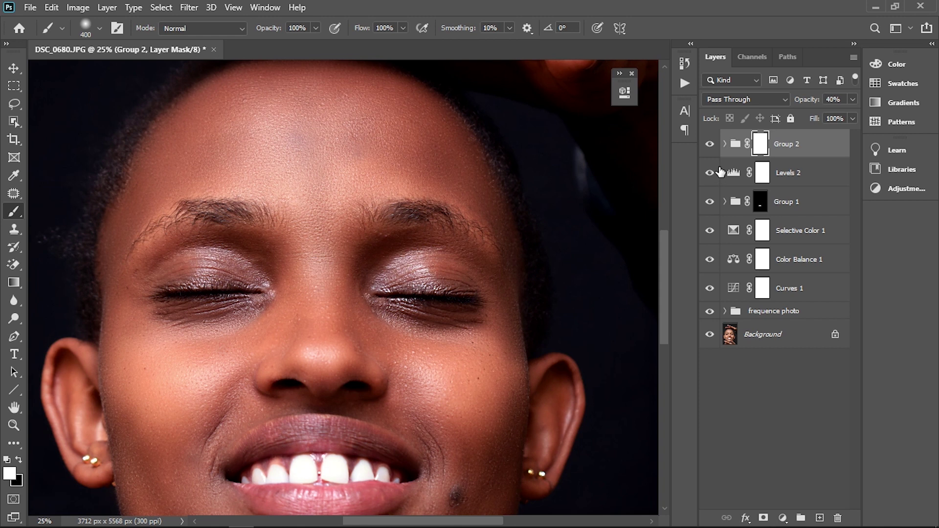
key(ctrl+i)
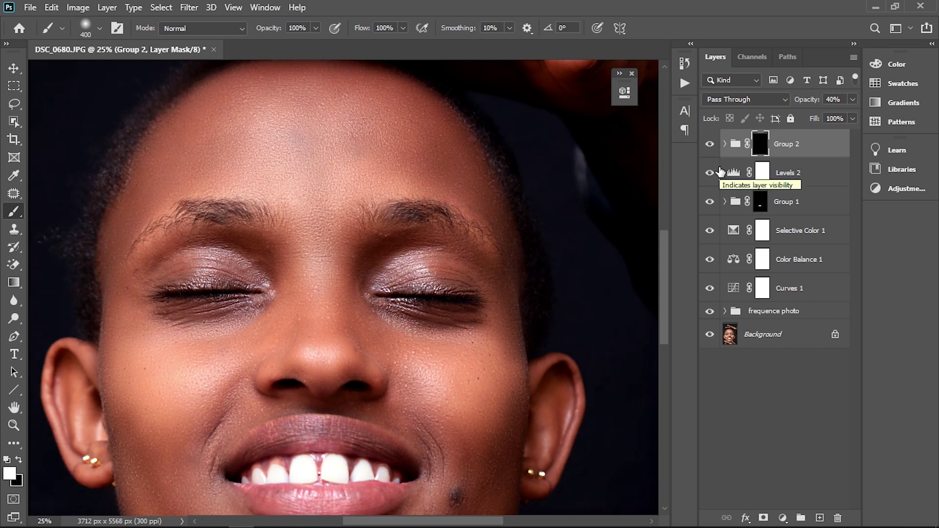
key(ctrl+i)
key(ctrl+i)
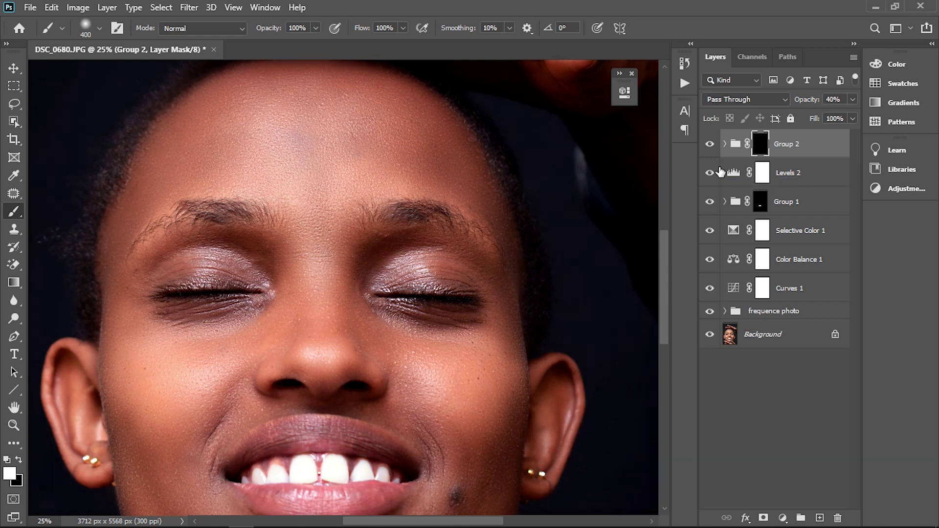
key(ctrl+i)
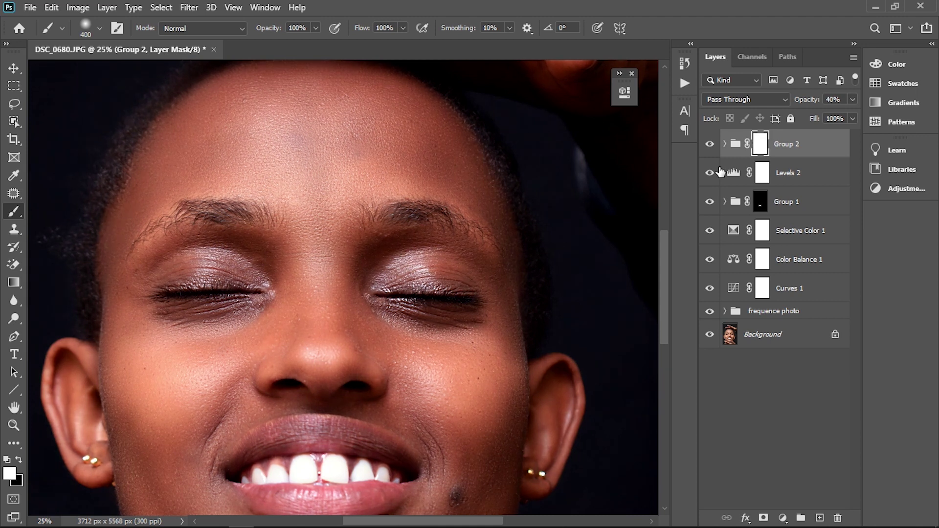
key(ctrl+0)
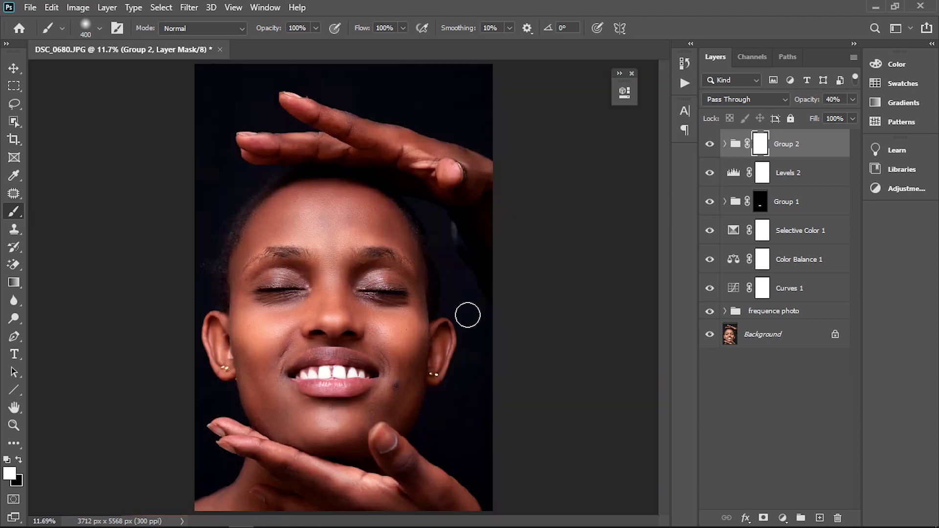
Step: Group the layers from Group 2 to Curves 1 into a new group named 'color tone & white teeth'
shift+click(779, 292)
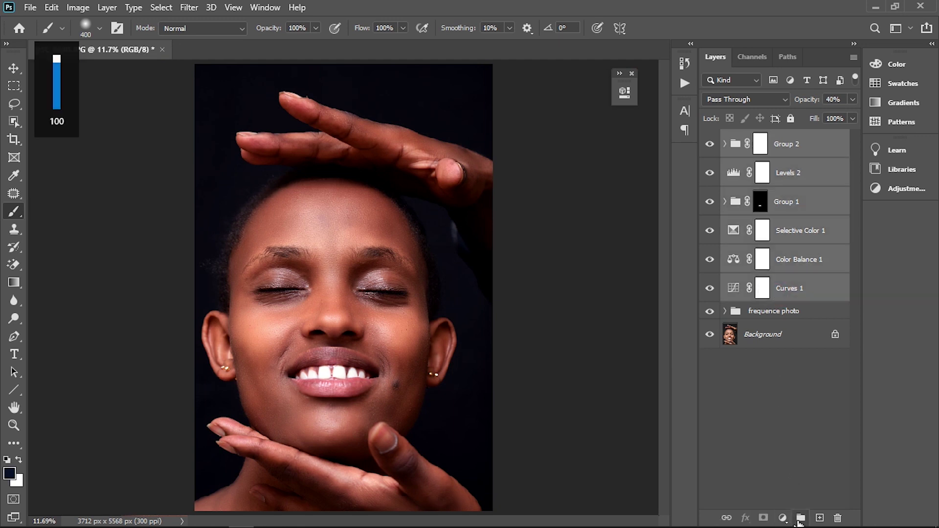
click(801, 518)
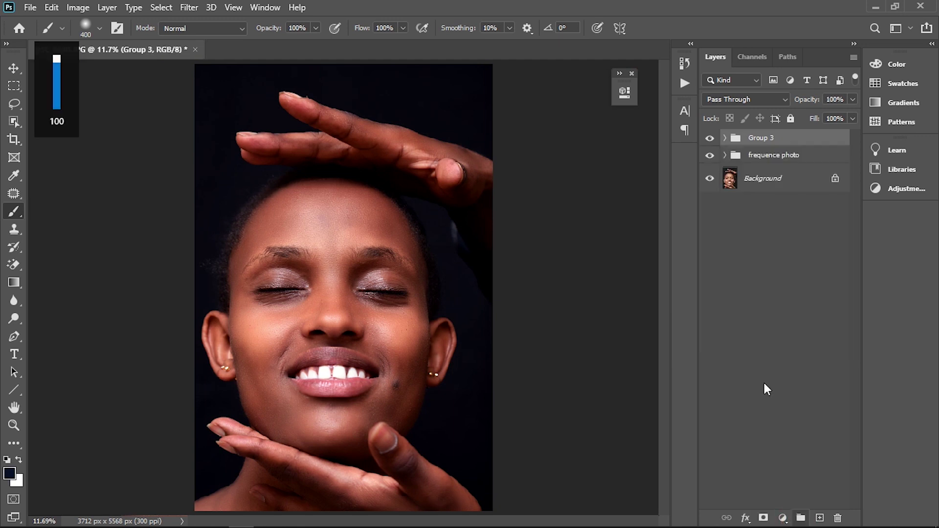
double_click(761, 138)
text(d)
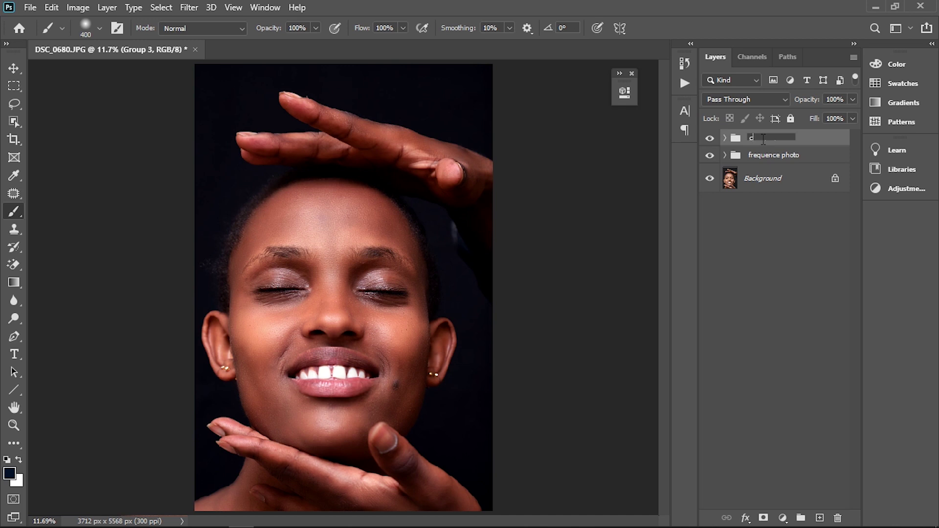
text(r to)
text(ne)
text( &)
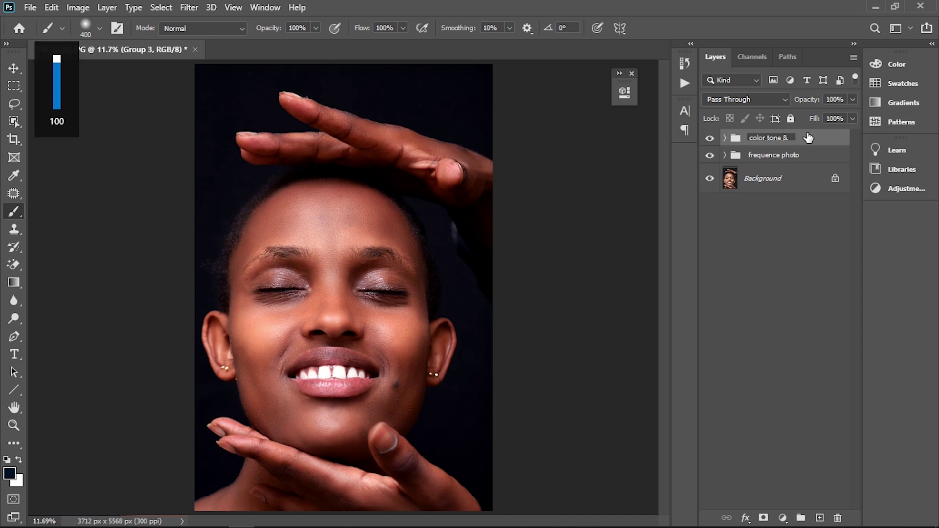
text( whi)
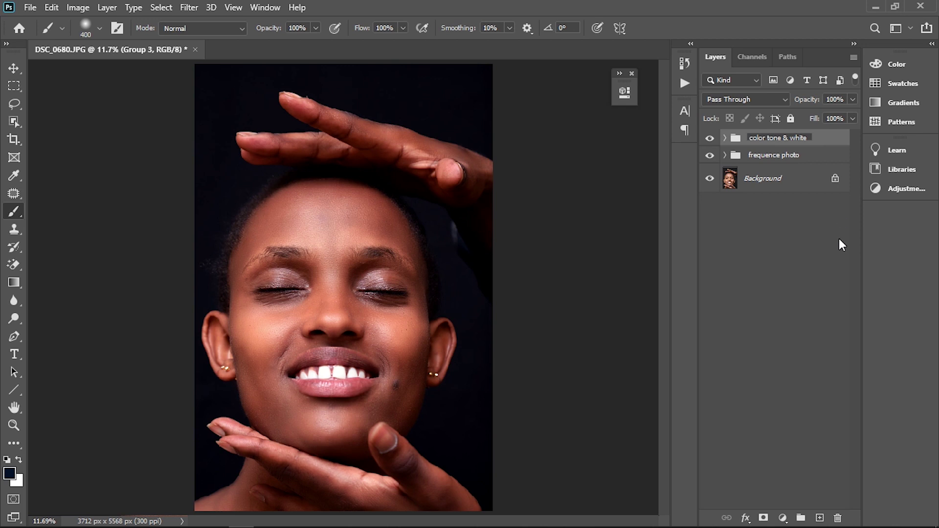
text(teeth)
key(Return)
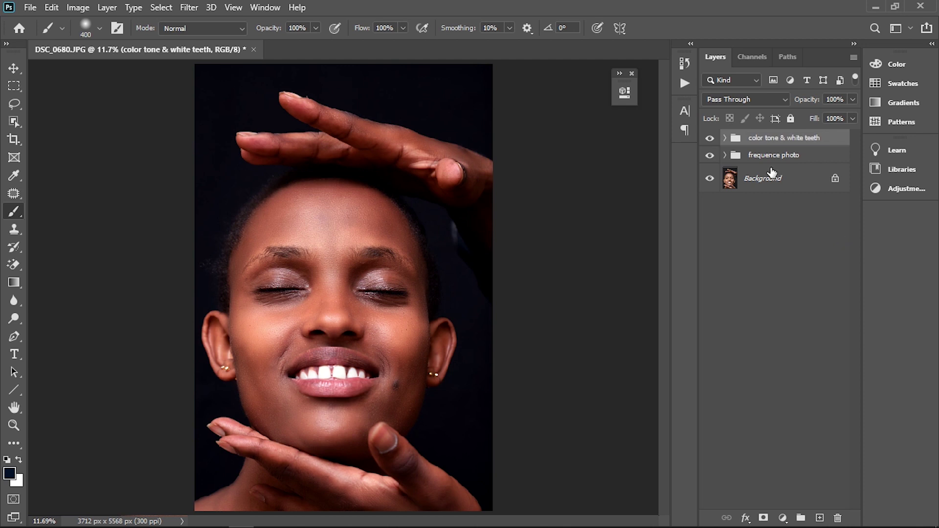
Step: Zoom in on the face and close the small floating panel beside the photo
key(ctrl+plus)
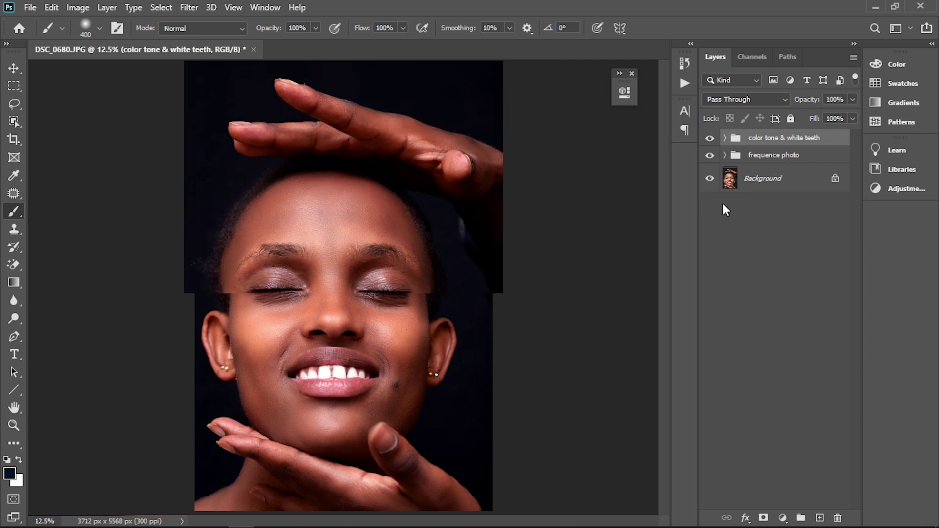
key(ctrl+plus)
key(ctrl+plus)
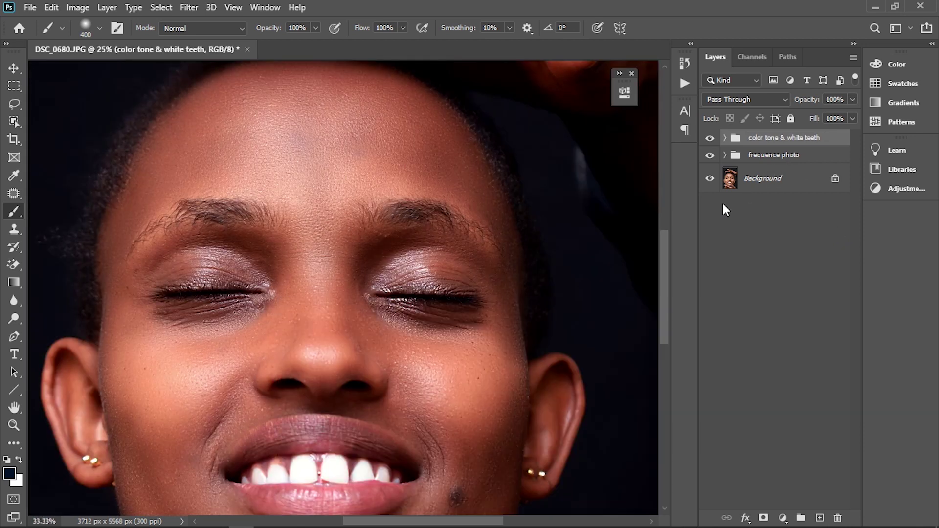
key(ctrl+plus)
drag(402, 523, 382, 522)
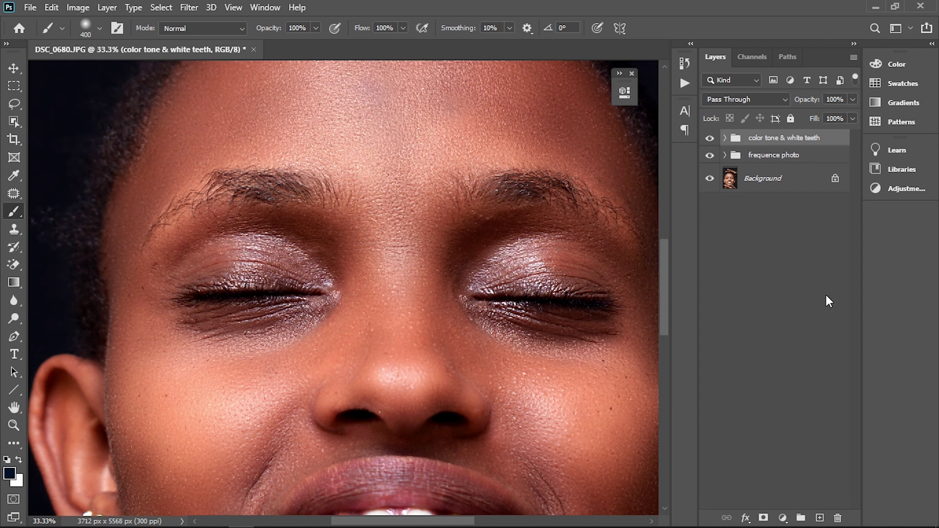
click(692, 44)
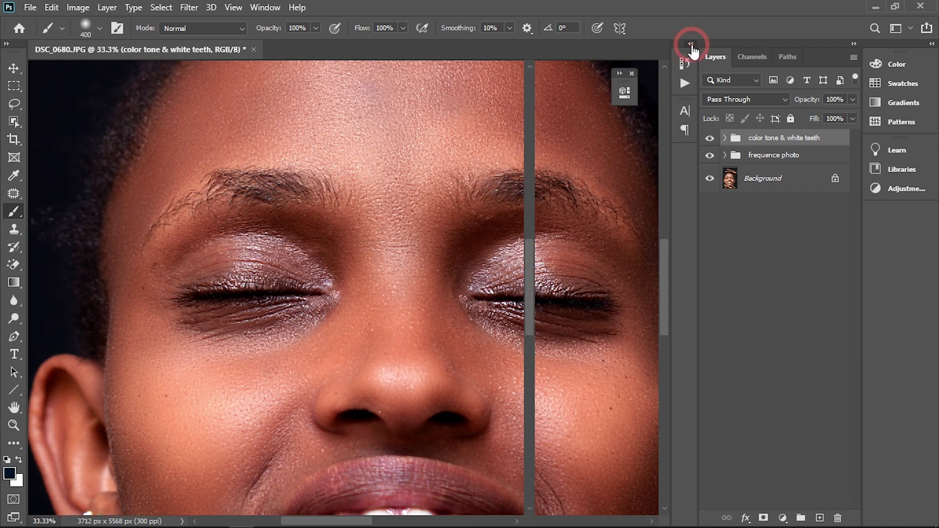
click(691, 44)
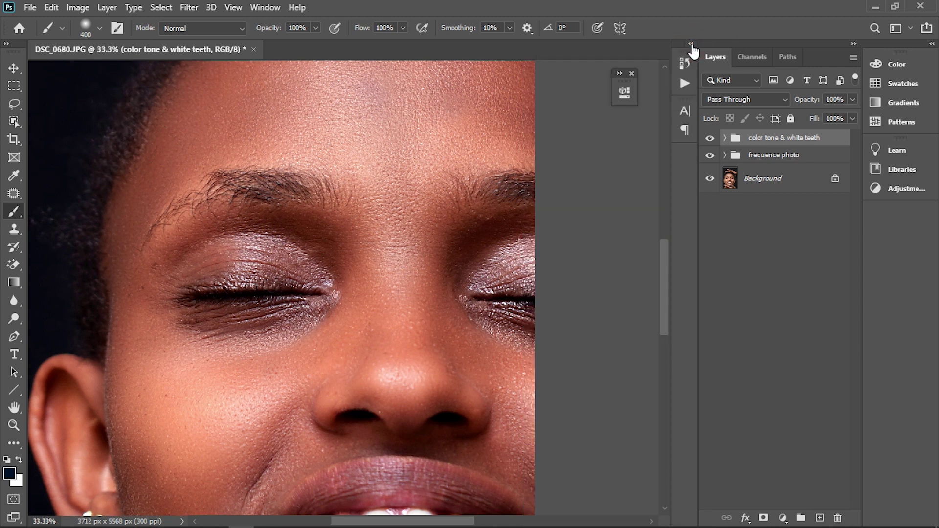
click(632, 75)
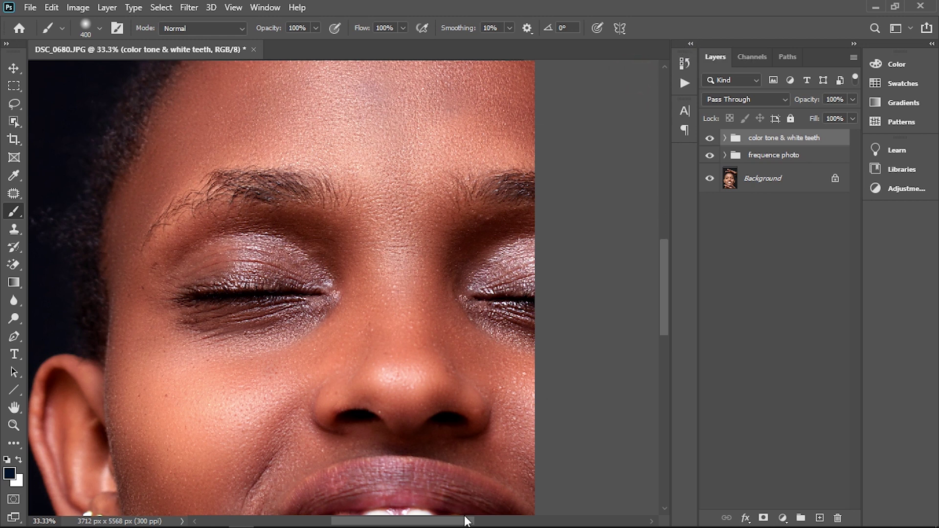
Step: Pan and zoom to inspect the retouched face and hands
mouse_move(465, 521)
mouse_down()
mouse_move(520, 521)
mouse_move(481, 522)
mouse_up()
key(ctrl+minus)
key(ctrl+minus)
key(ctrl+minus)
key(ctrl+plus)
key(ctrl+plus)
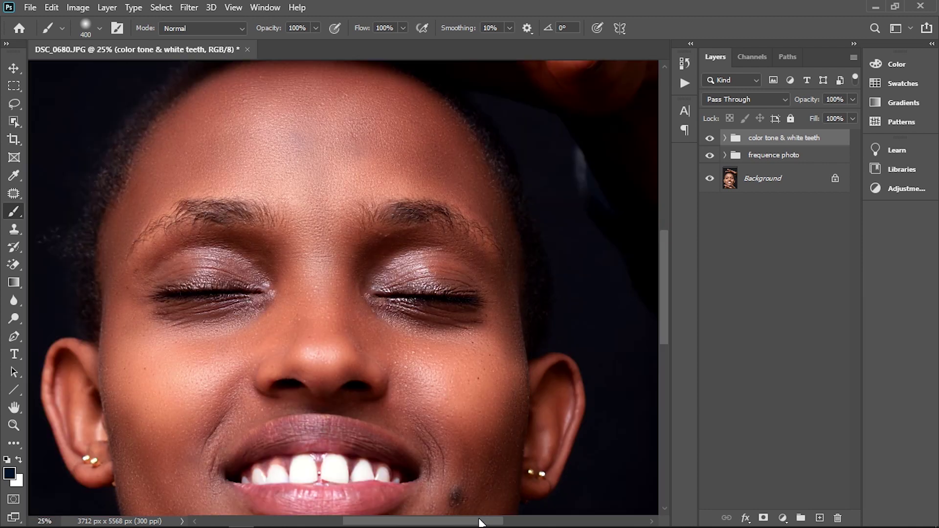
drag(666, 312, 666, 326)
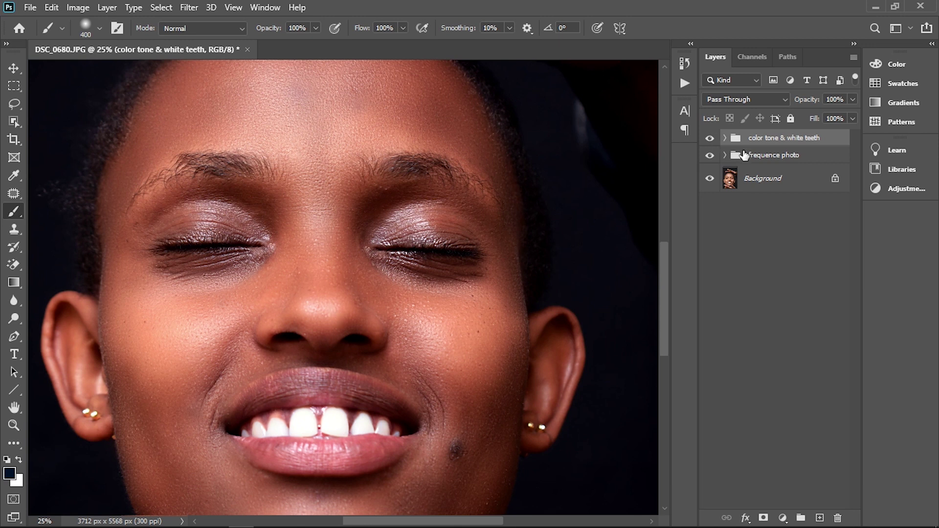
Step: Duplicate both retouching groups, merge the copies into one layer, and hide the originals
shift+click(745, 155)
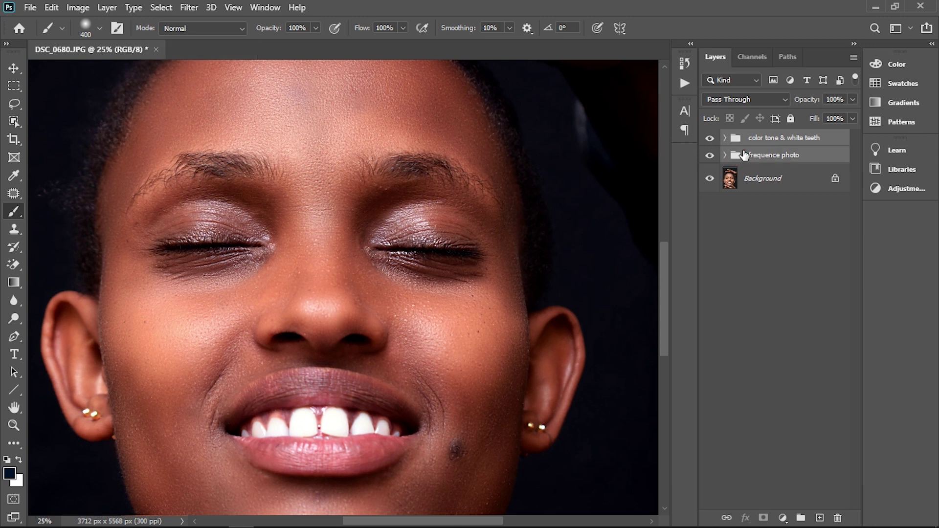
key(ctrl+j)
right_click(745, 156)
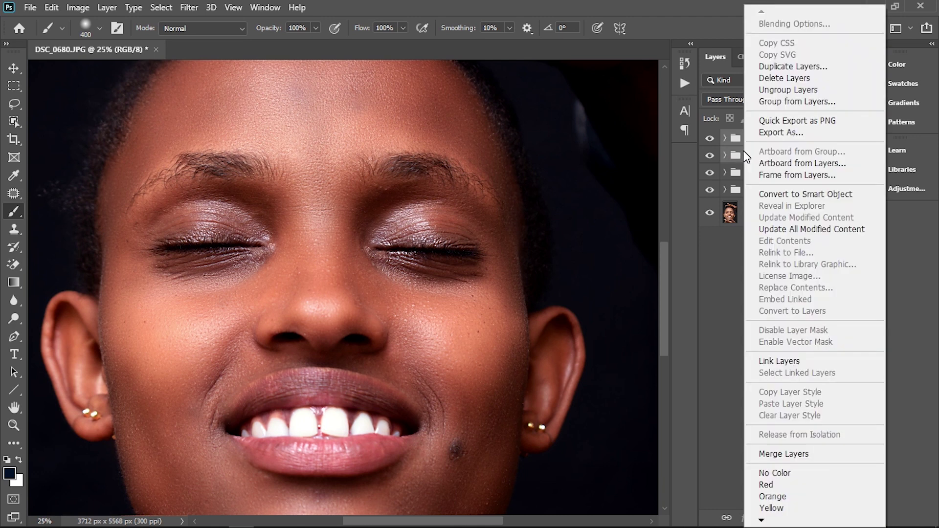
click(776, 454)
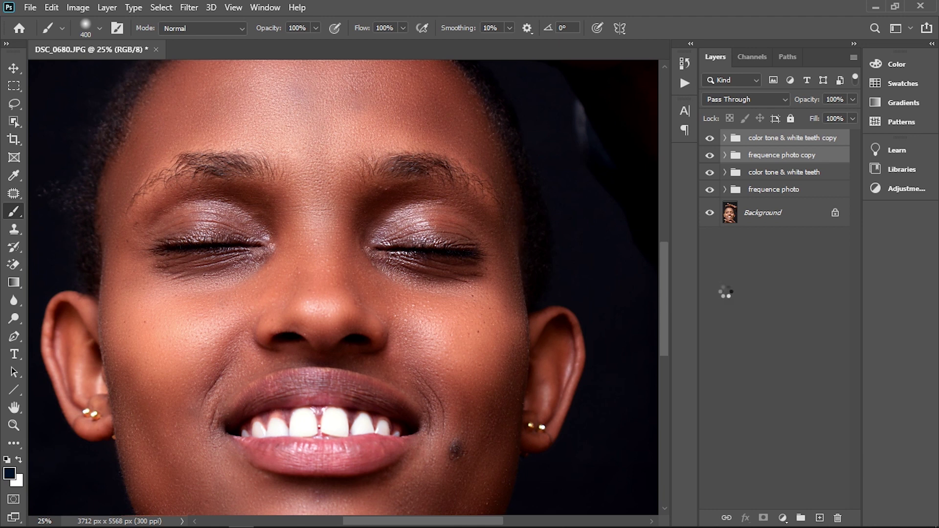
click(709, 166)
click(710, 184)
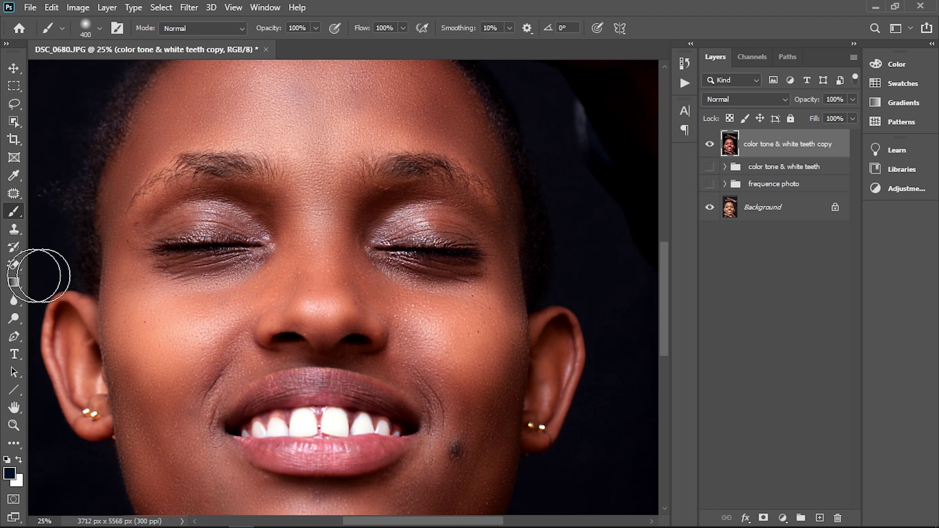
Step: Erase the merged copy layer over the forehead, eyes and face with a large standard Eraser
click(14, 268)
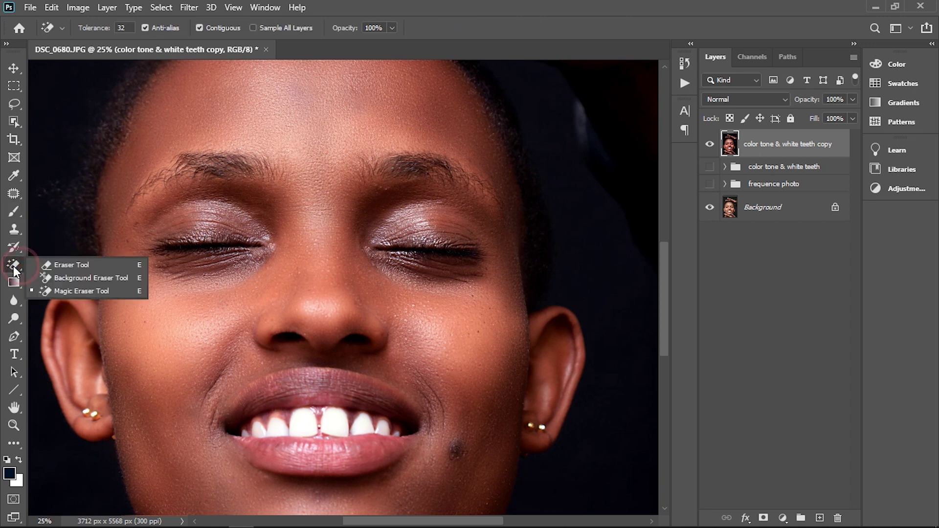
click(46, 265)
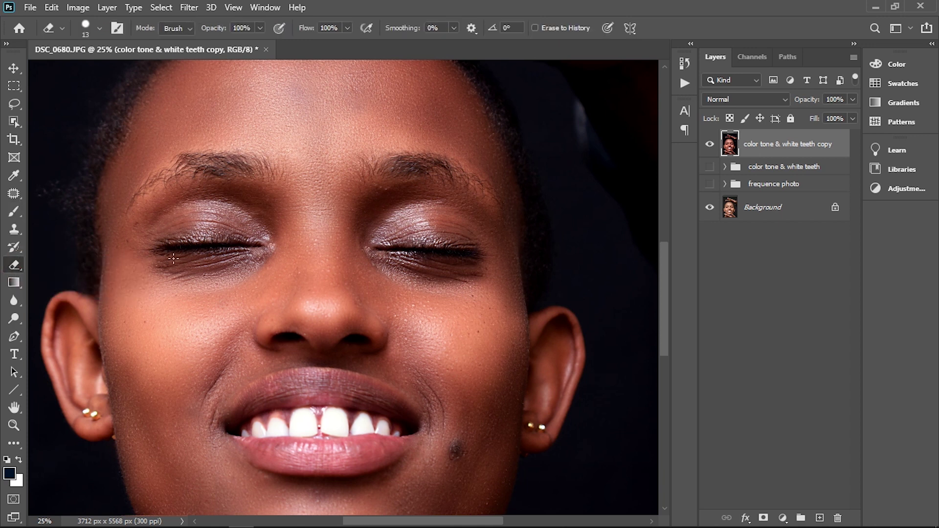
key(bracketright)
key(bracketright)
key(bracketright)
key(bracketright)
key(bracketright)
key(bracketright)
key(bracketright)
key(bracketright)
key(bracketright)
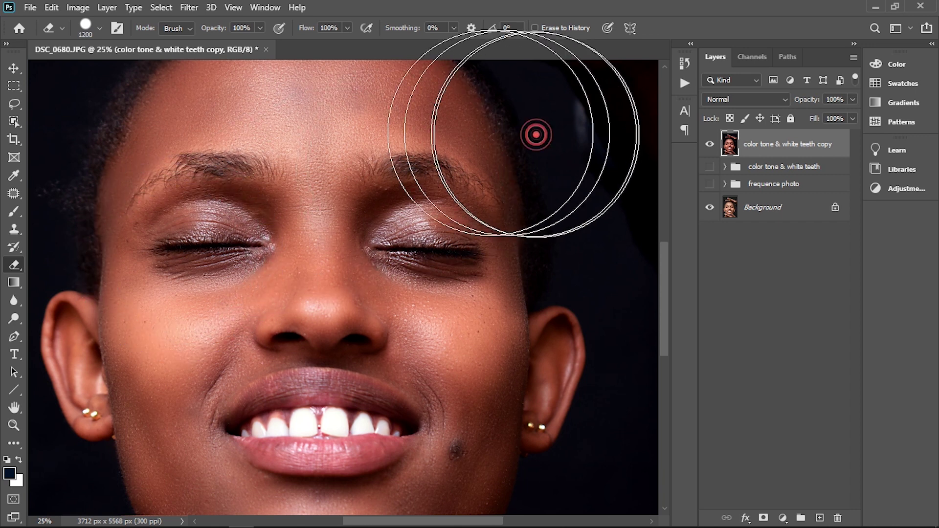
drag(535, 135, 436, 135)
drag(308, 136, 139, 157)
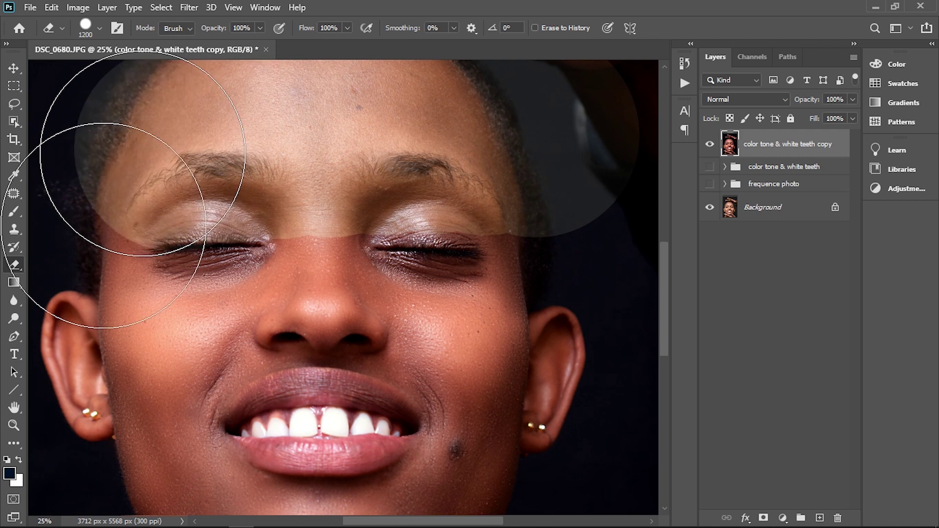
mouse_move(253, 291)
mouse_down()
mouse_move(103, 472)
mouse_move(53, 470)
mouse_up()
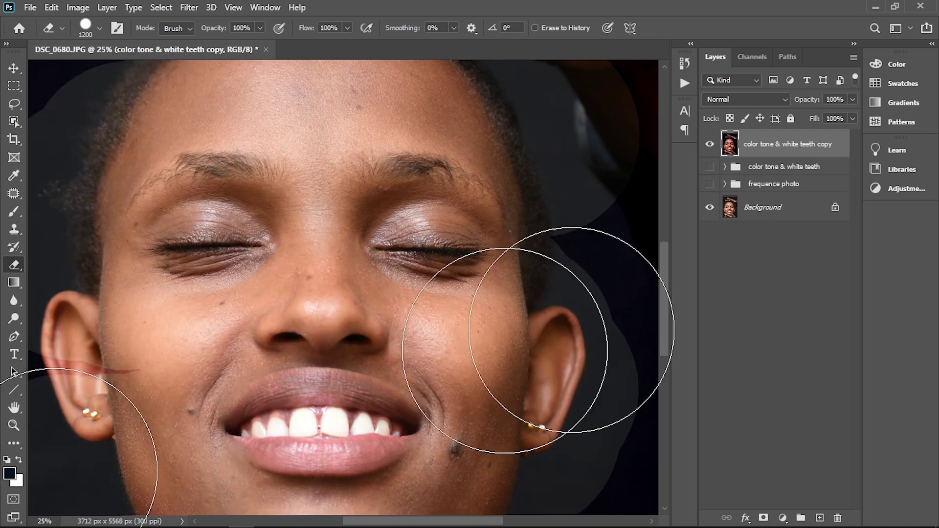
Step: Erase the remaining patches around the ear, chin and raised hand, then delete the emptied layer
mouse_move(571, 330)
mouse_down()
mouse_move(590, 404)
mouse_move(74, 377)
mouse_up()
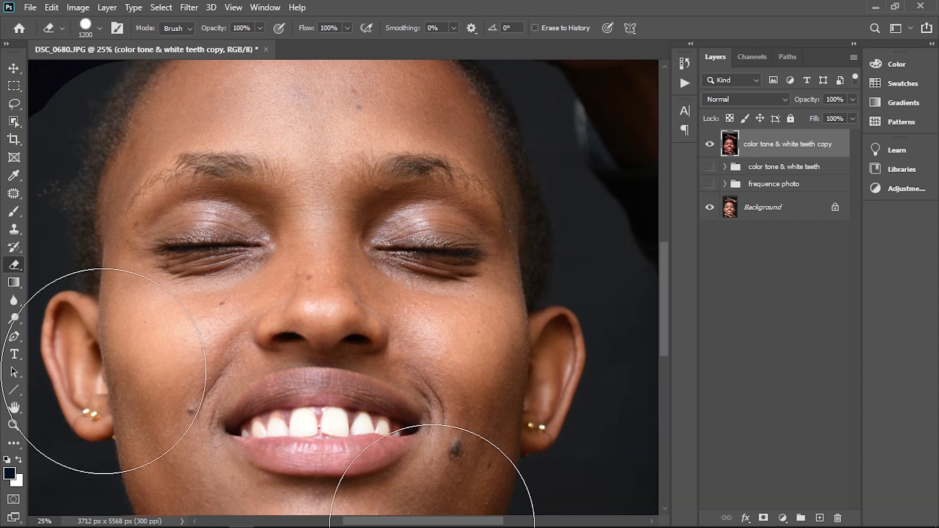
key(ctrl+0)
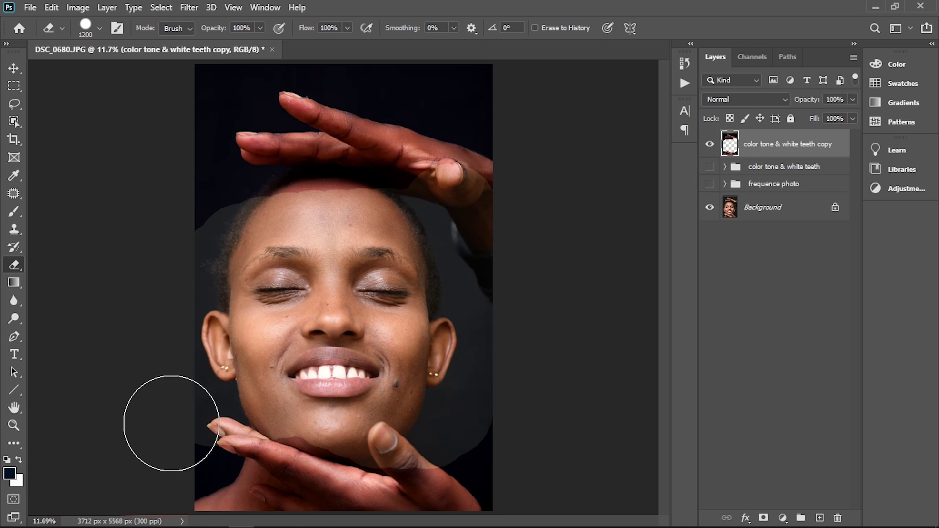
mouse_move(482, 469)
mouse_down()
mouse_move(142, 447)
mouse_move(504, 348)
mouse_up()
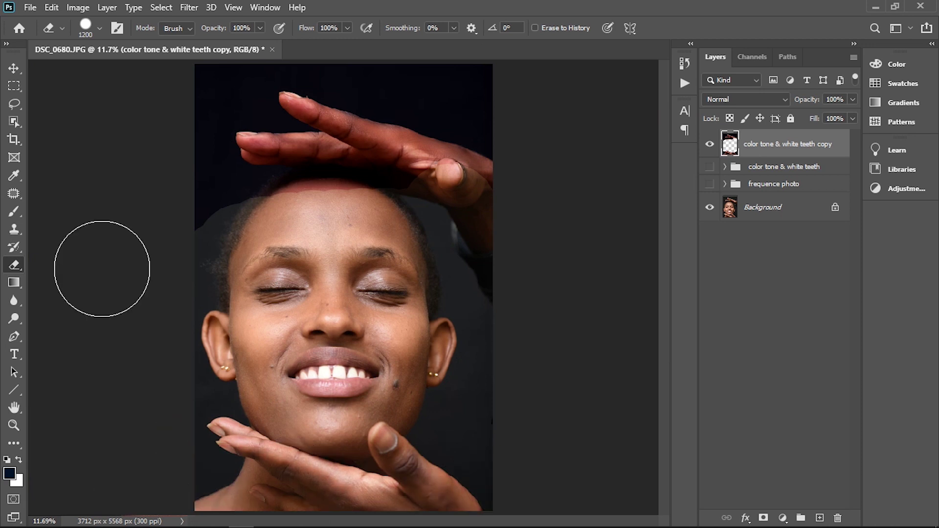
mouse_move(237, 161)
mouse_down()
mouse_move(441, 132)
mouse_move(341, 185)
mouse_move(509, 162)
mouse_move(325, 67)
mouse_move(189, 105)
mouse_up()
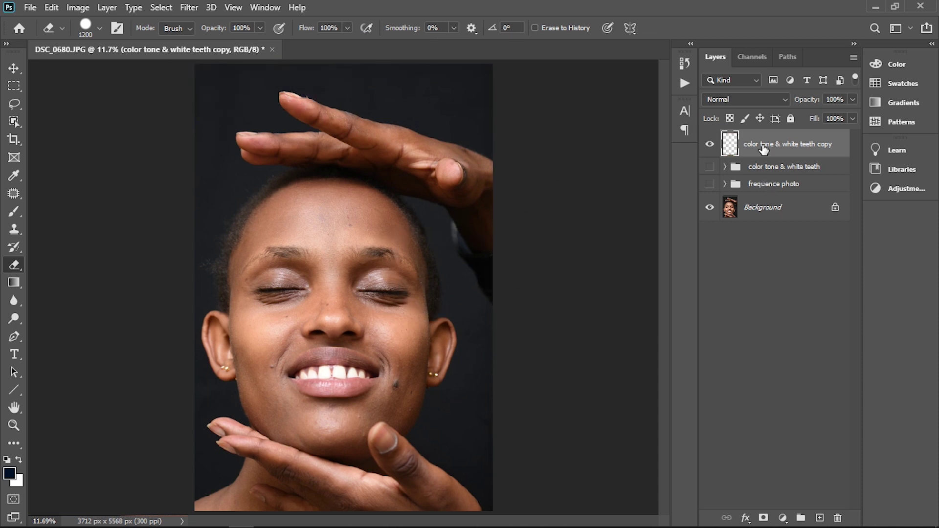
key(Delete)
Step: Turn 'frequence photo' back on and toggle both retouching groups to compare with the original
click(709, 138)
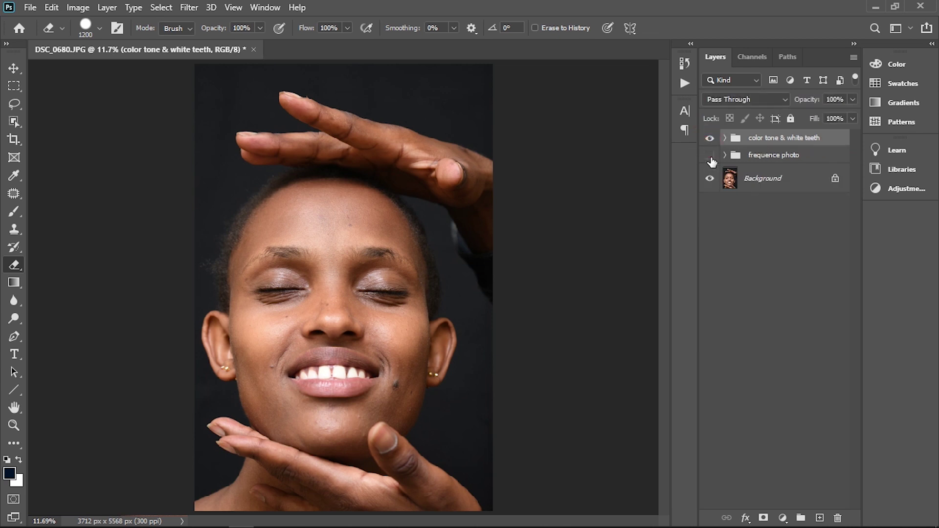
click(710, 156)
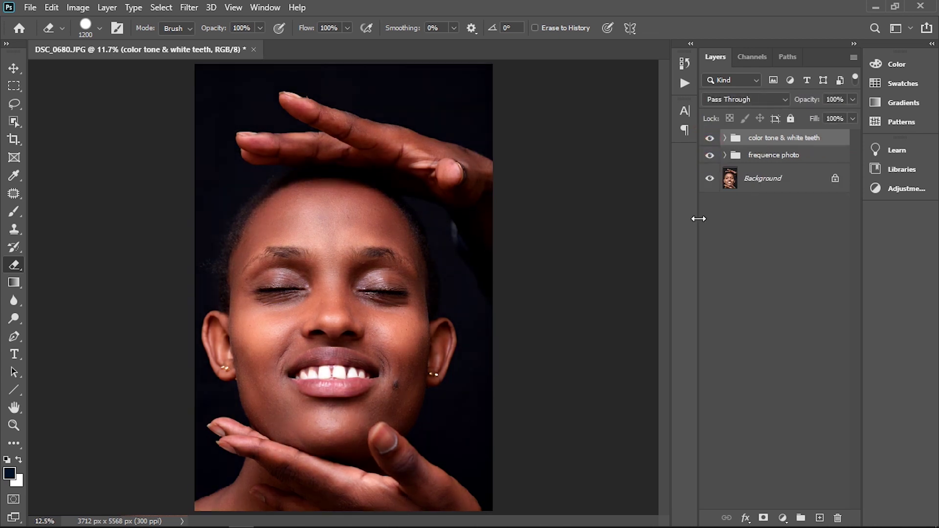
key(ctrl+plus)
key(ctrl+plus)
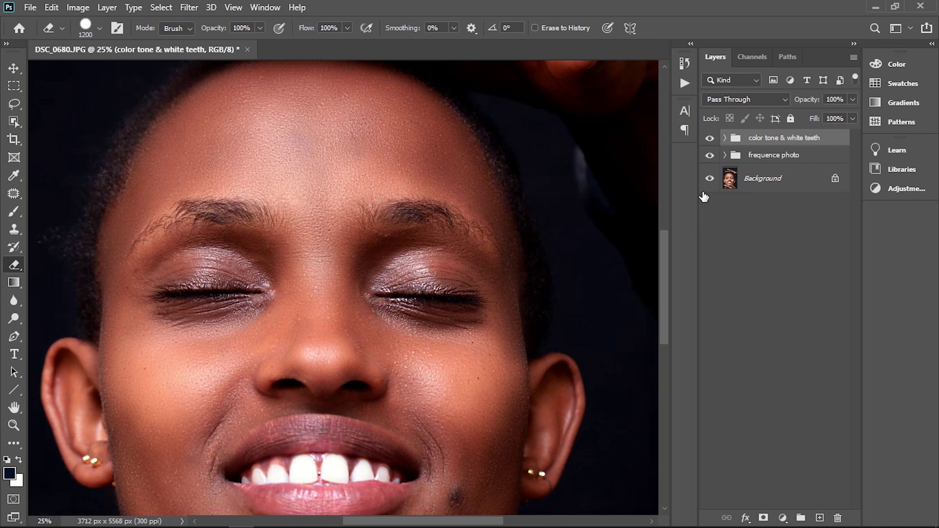
drag(710, 155, 710, 146)
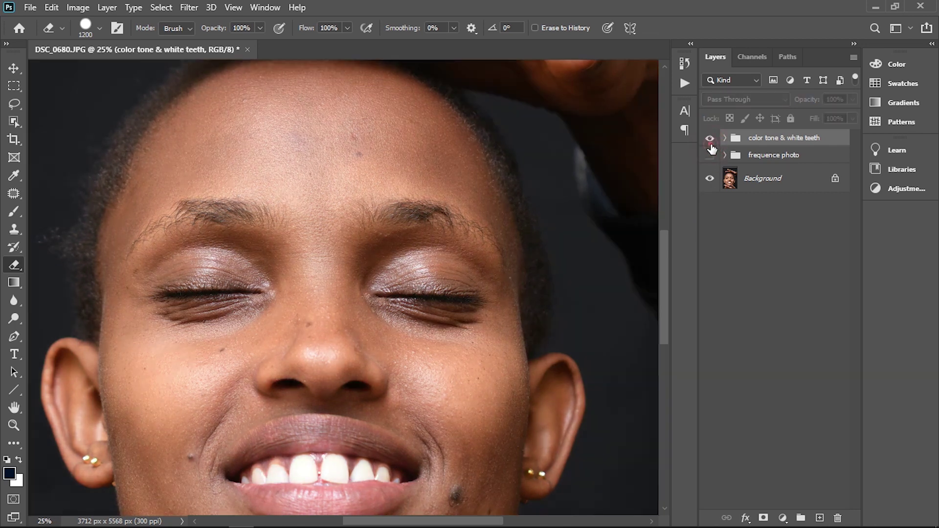
drag(710, 142, 711, 157)
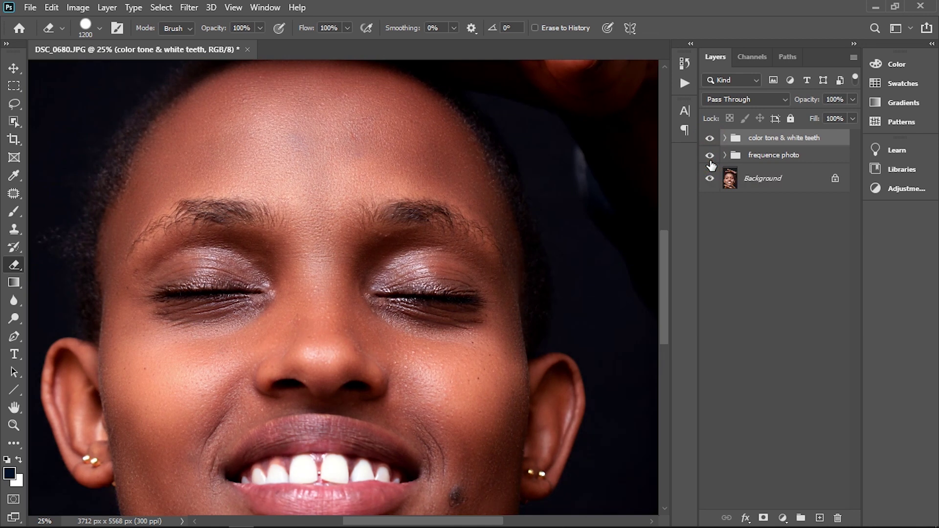
Step: Save the portrait as a JPEG named 'benith' at Maximum quality 11
key(ctrl+s)
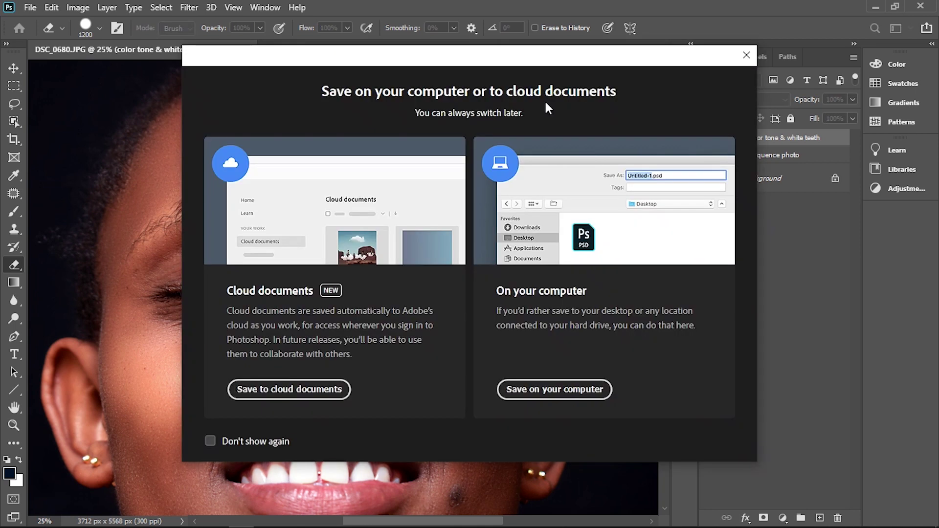
click(538, 390)
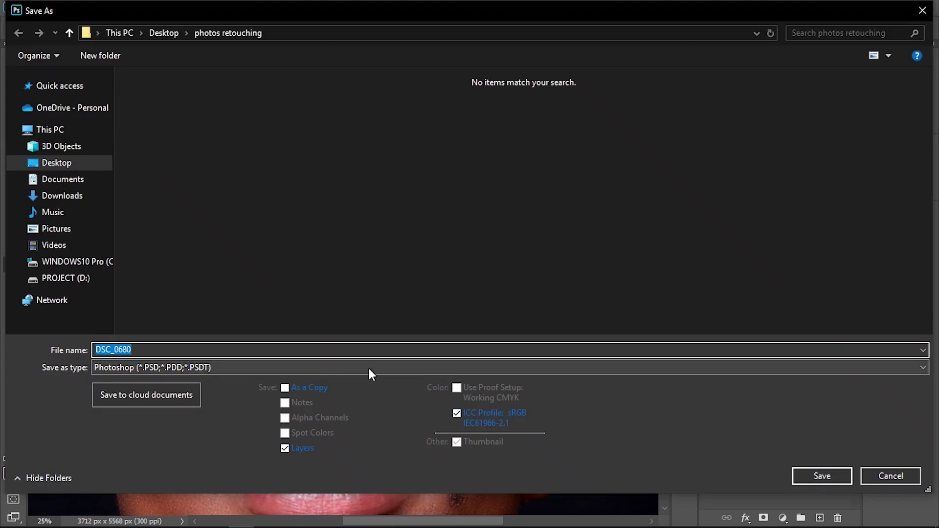
click(369, 370)
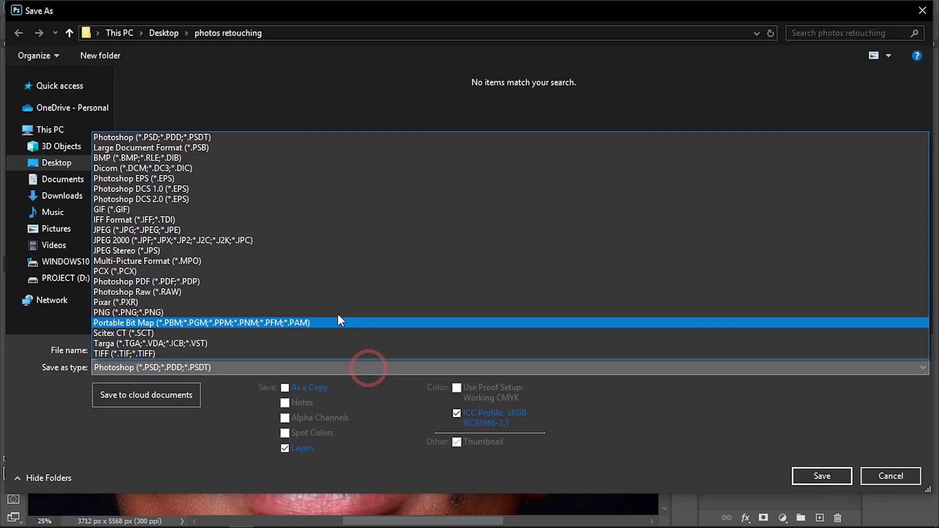
click(290, 230)
double_click(204, 355)
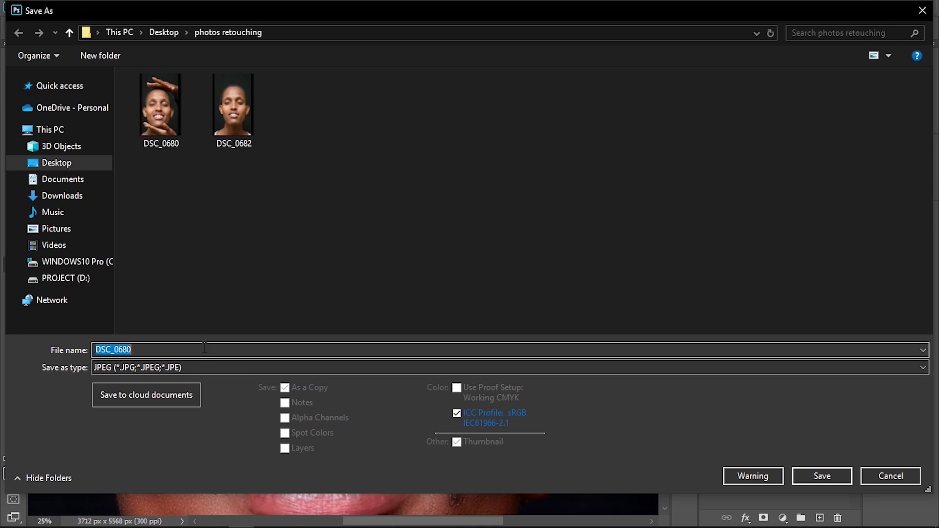
text(be)
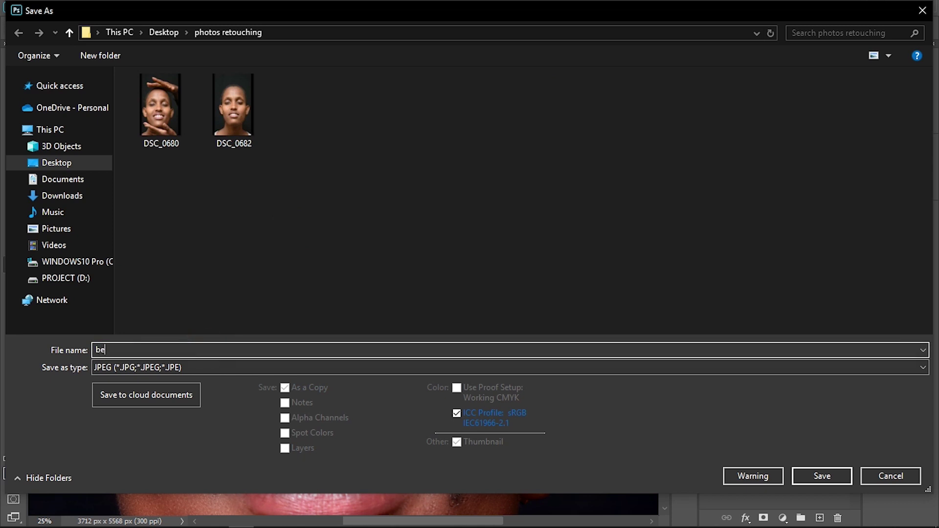
text(nith)
click(809, 474)
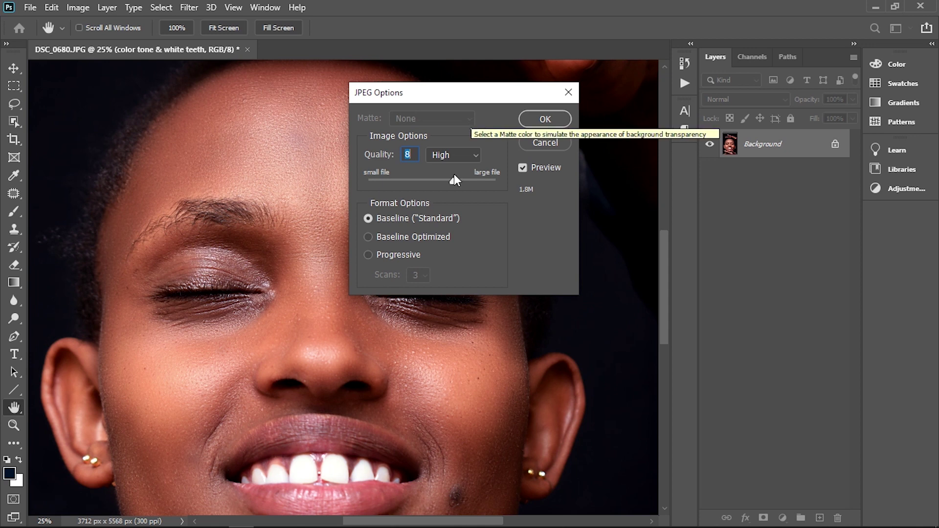
drag(453, 180, 487, 180)
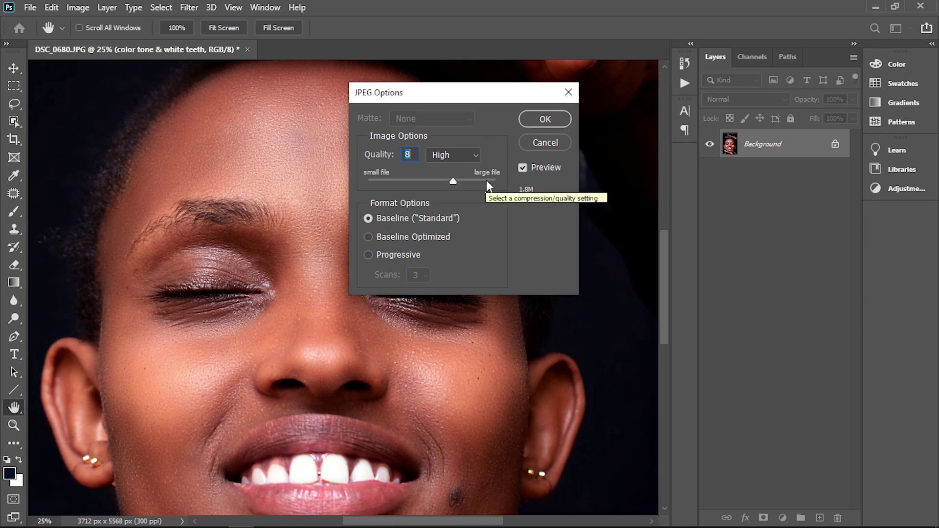
click(540, 126)
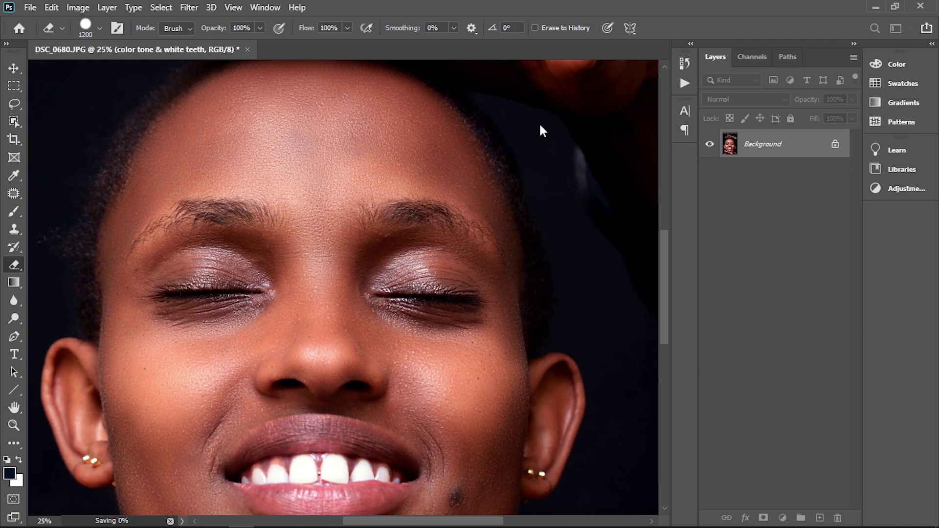